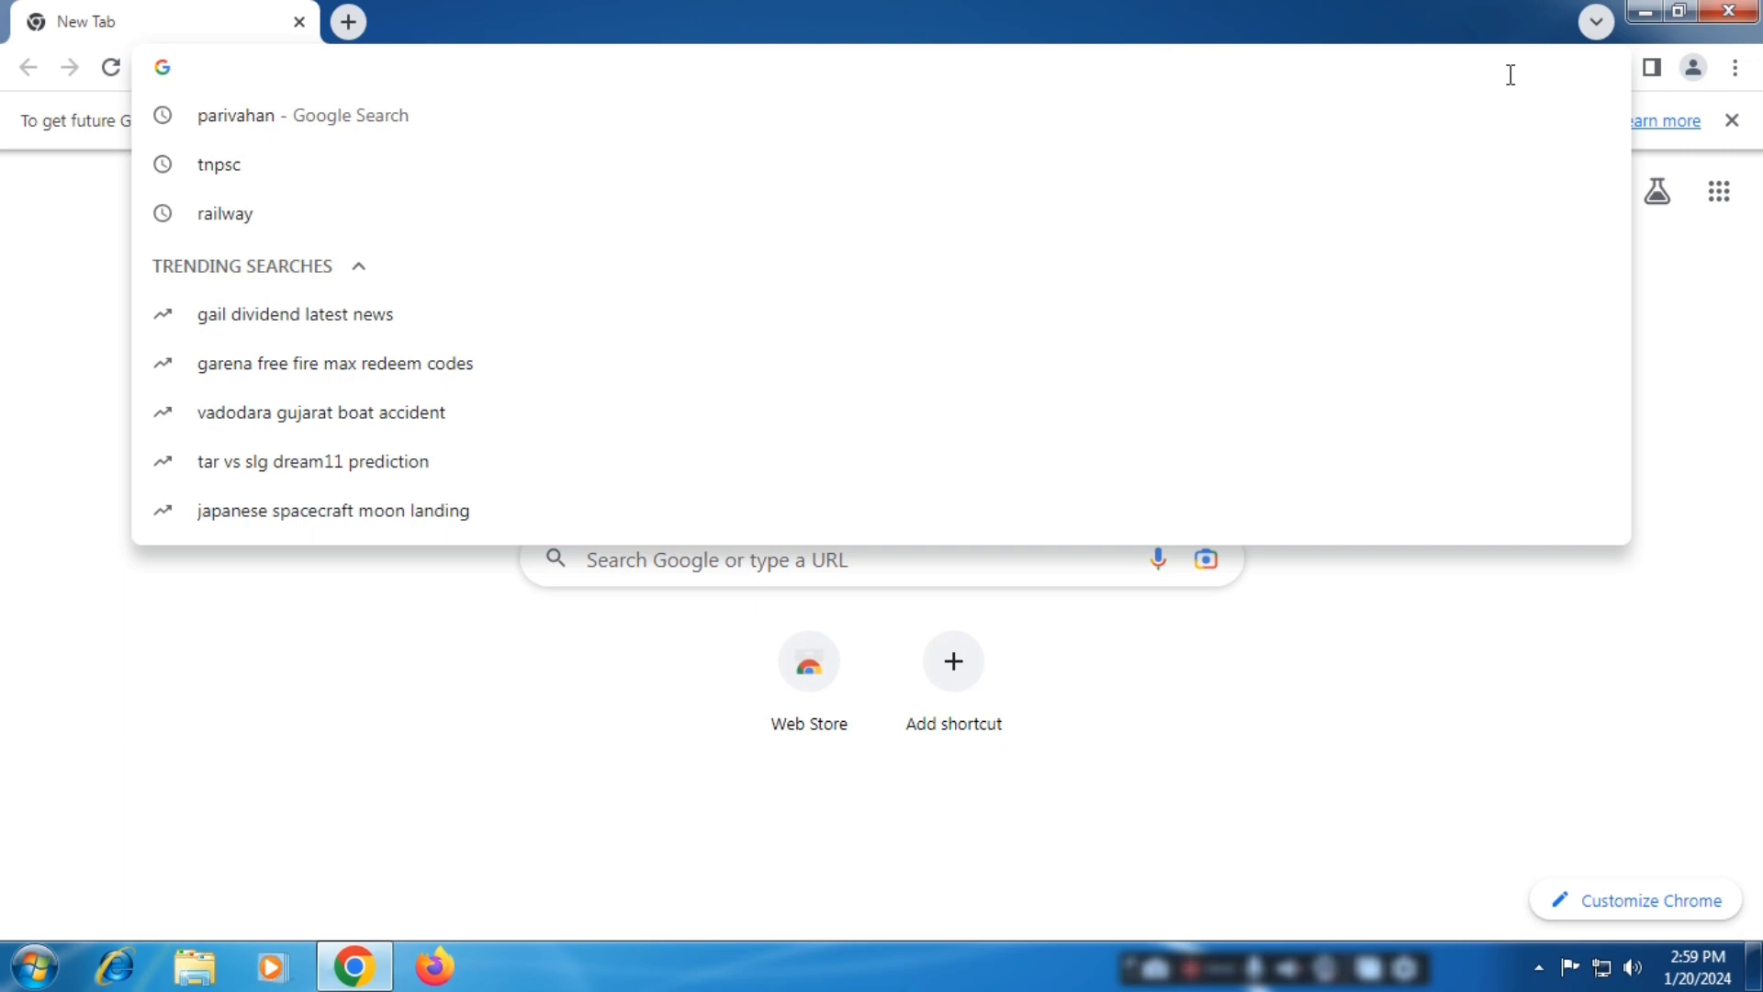
Step: Go to google.com and dismiss the browser's notice about future updates
type("google")
key("Return")
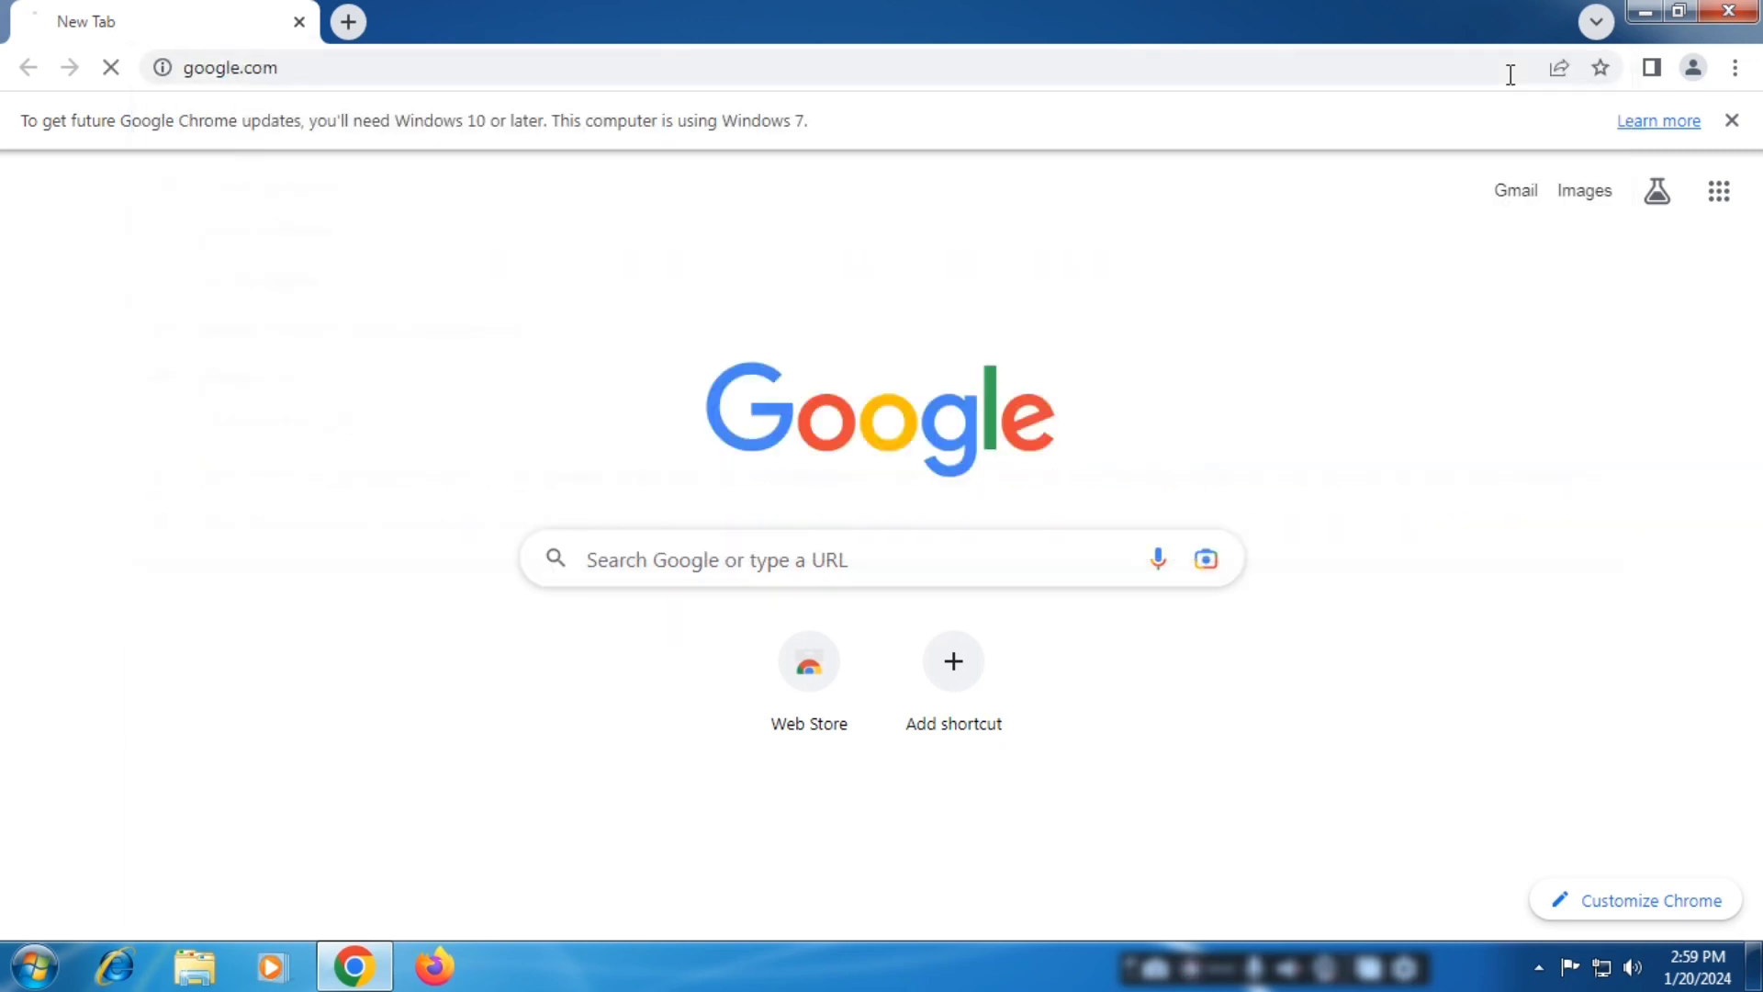
left_click(588, 438)
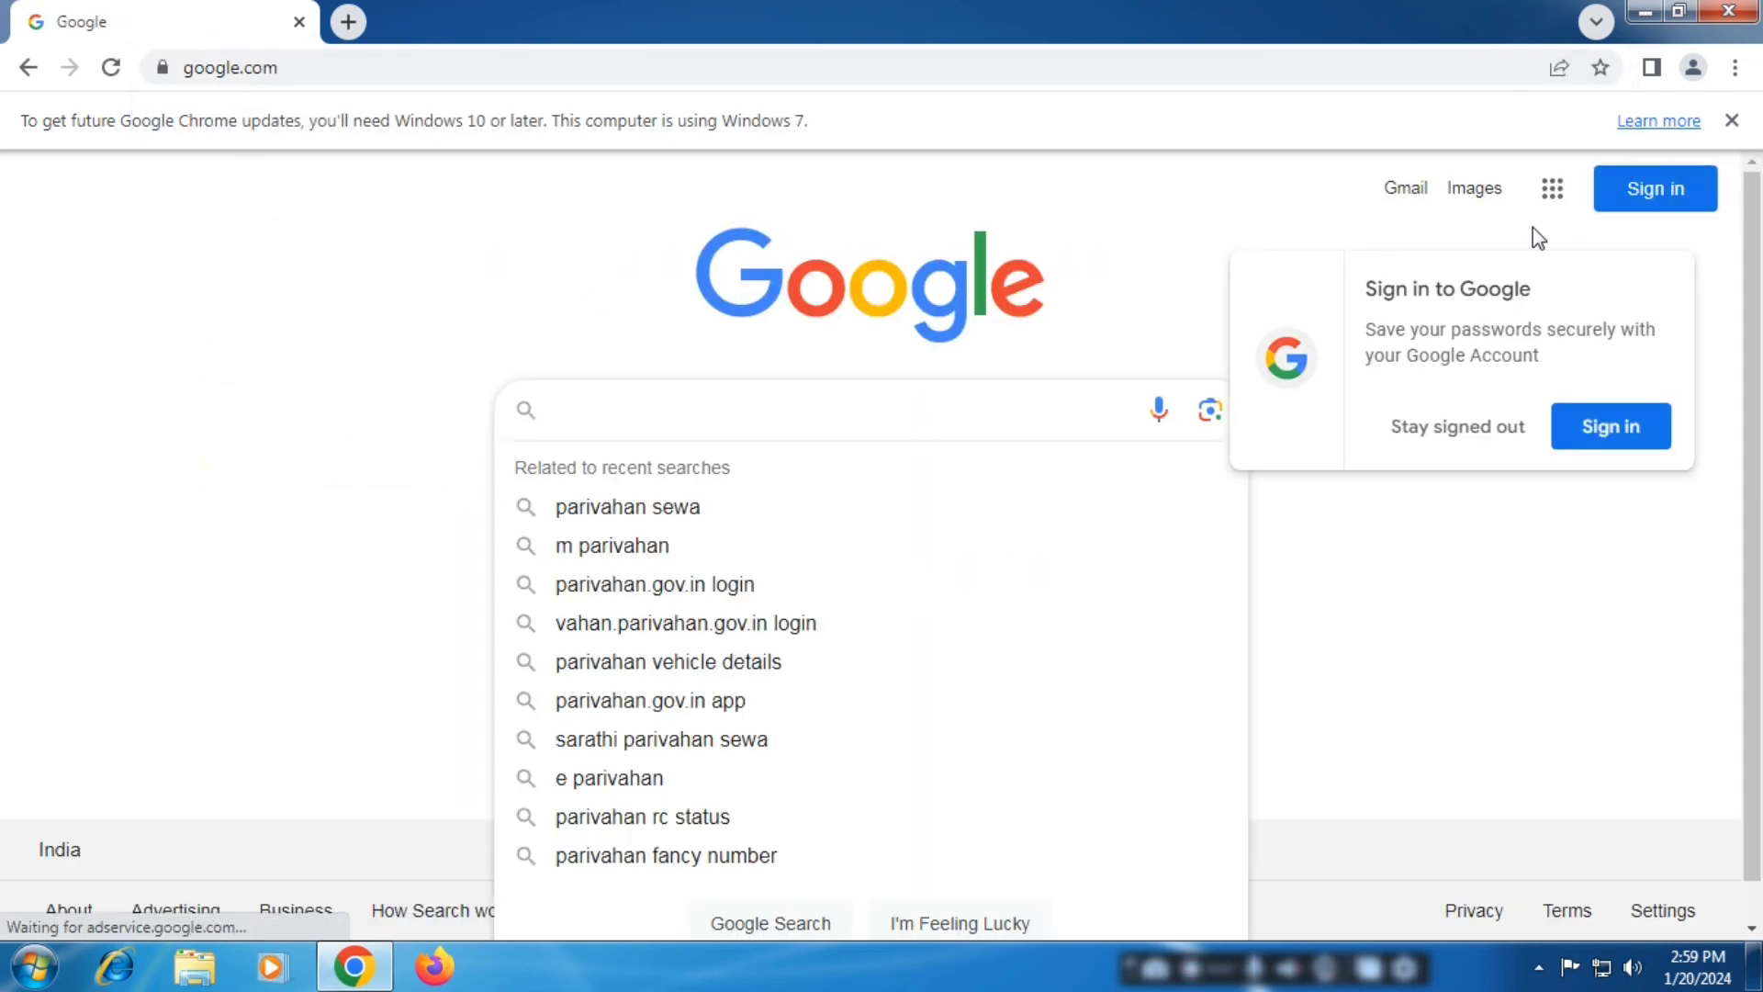
left_click(1732, 120)
Step: Search Google for "canon ir3035 driver europe"
type("c")
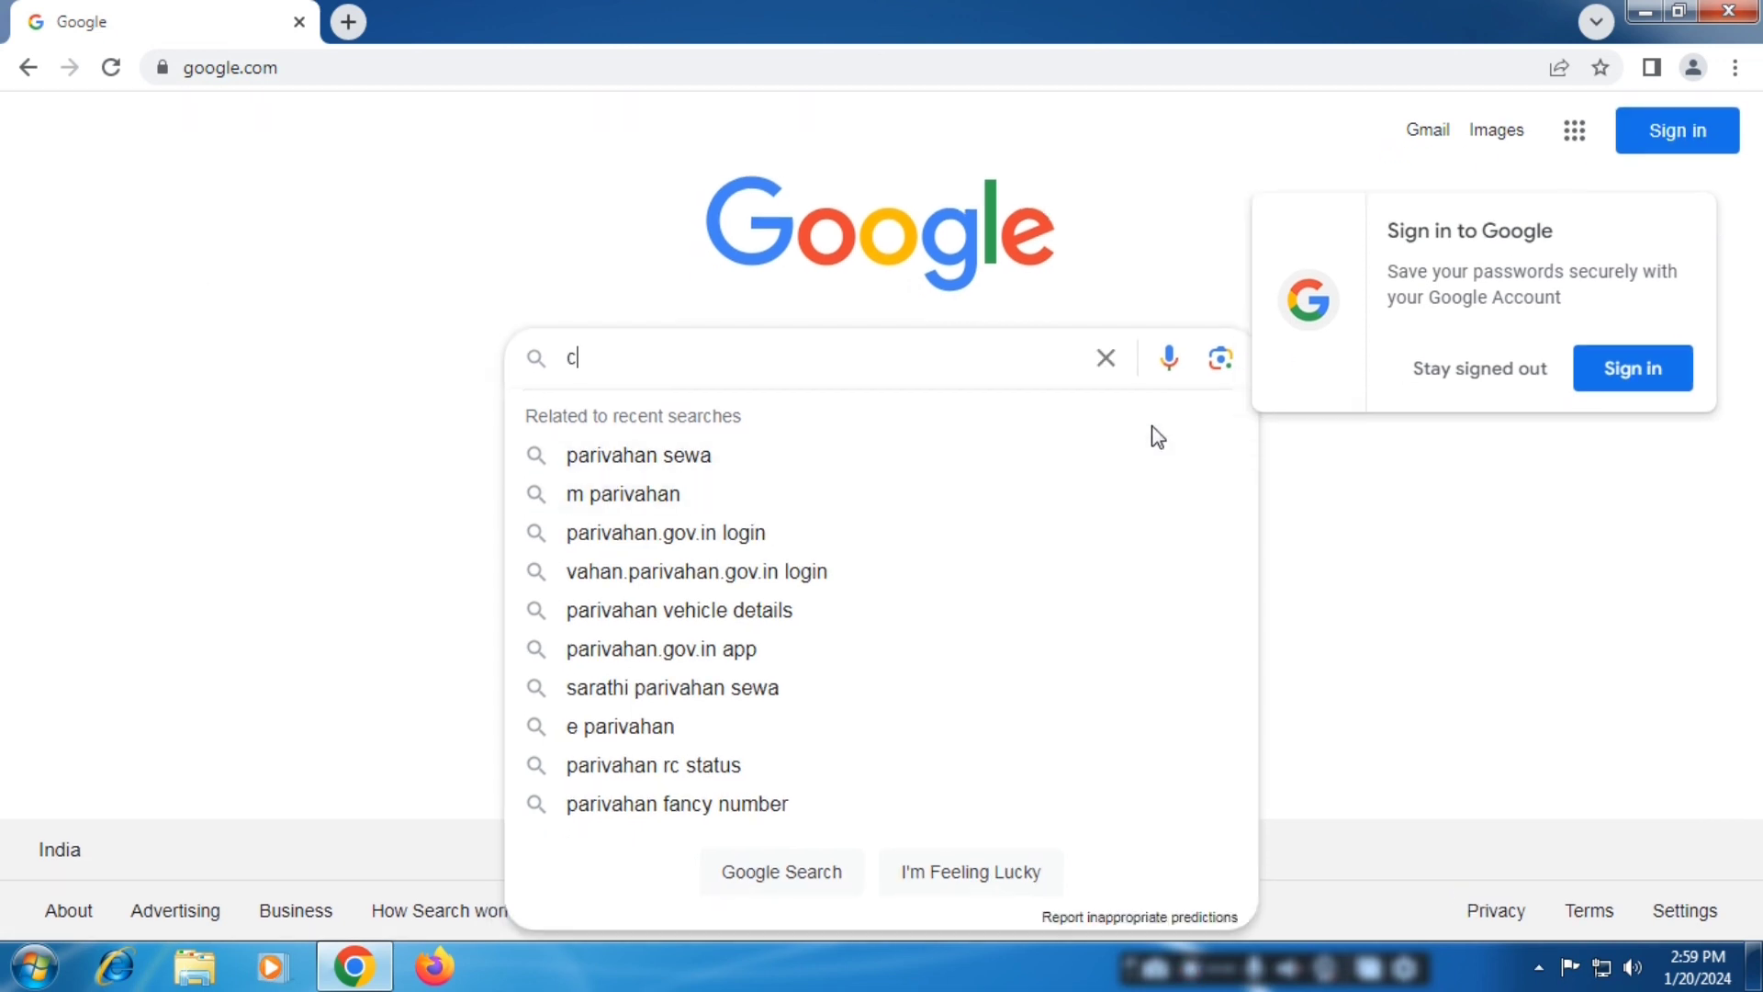
type("anon ir")
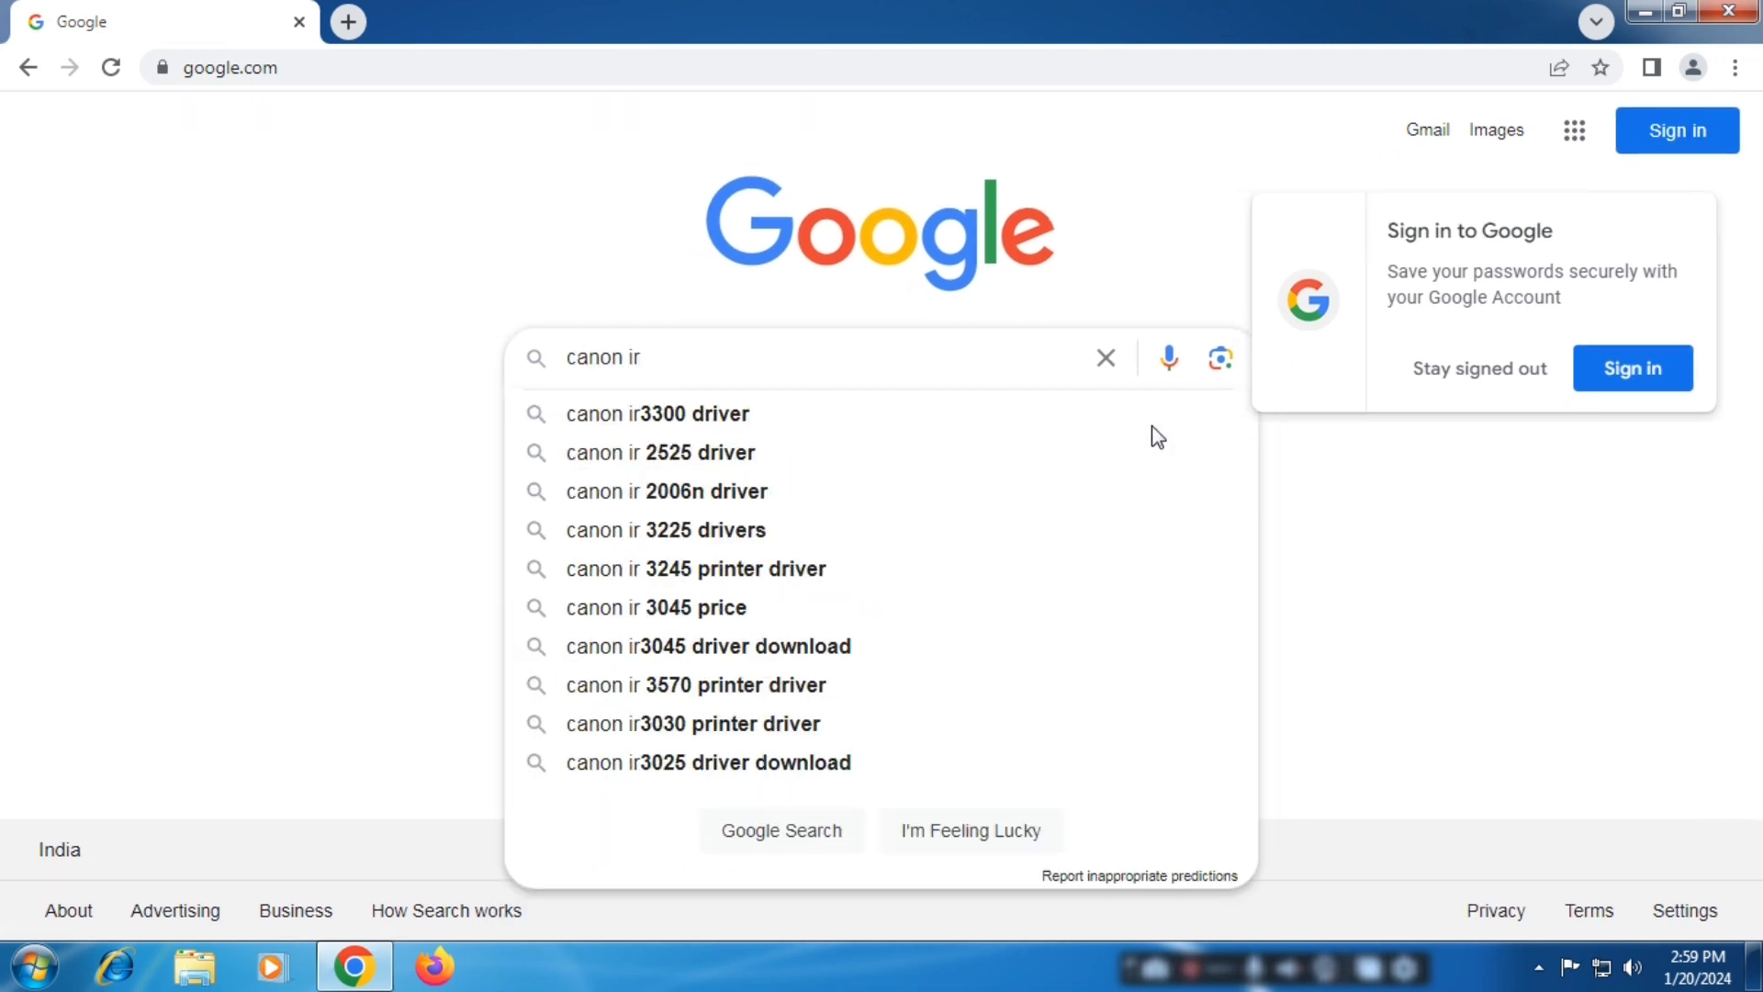
type("3035")
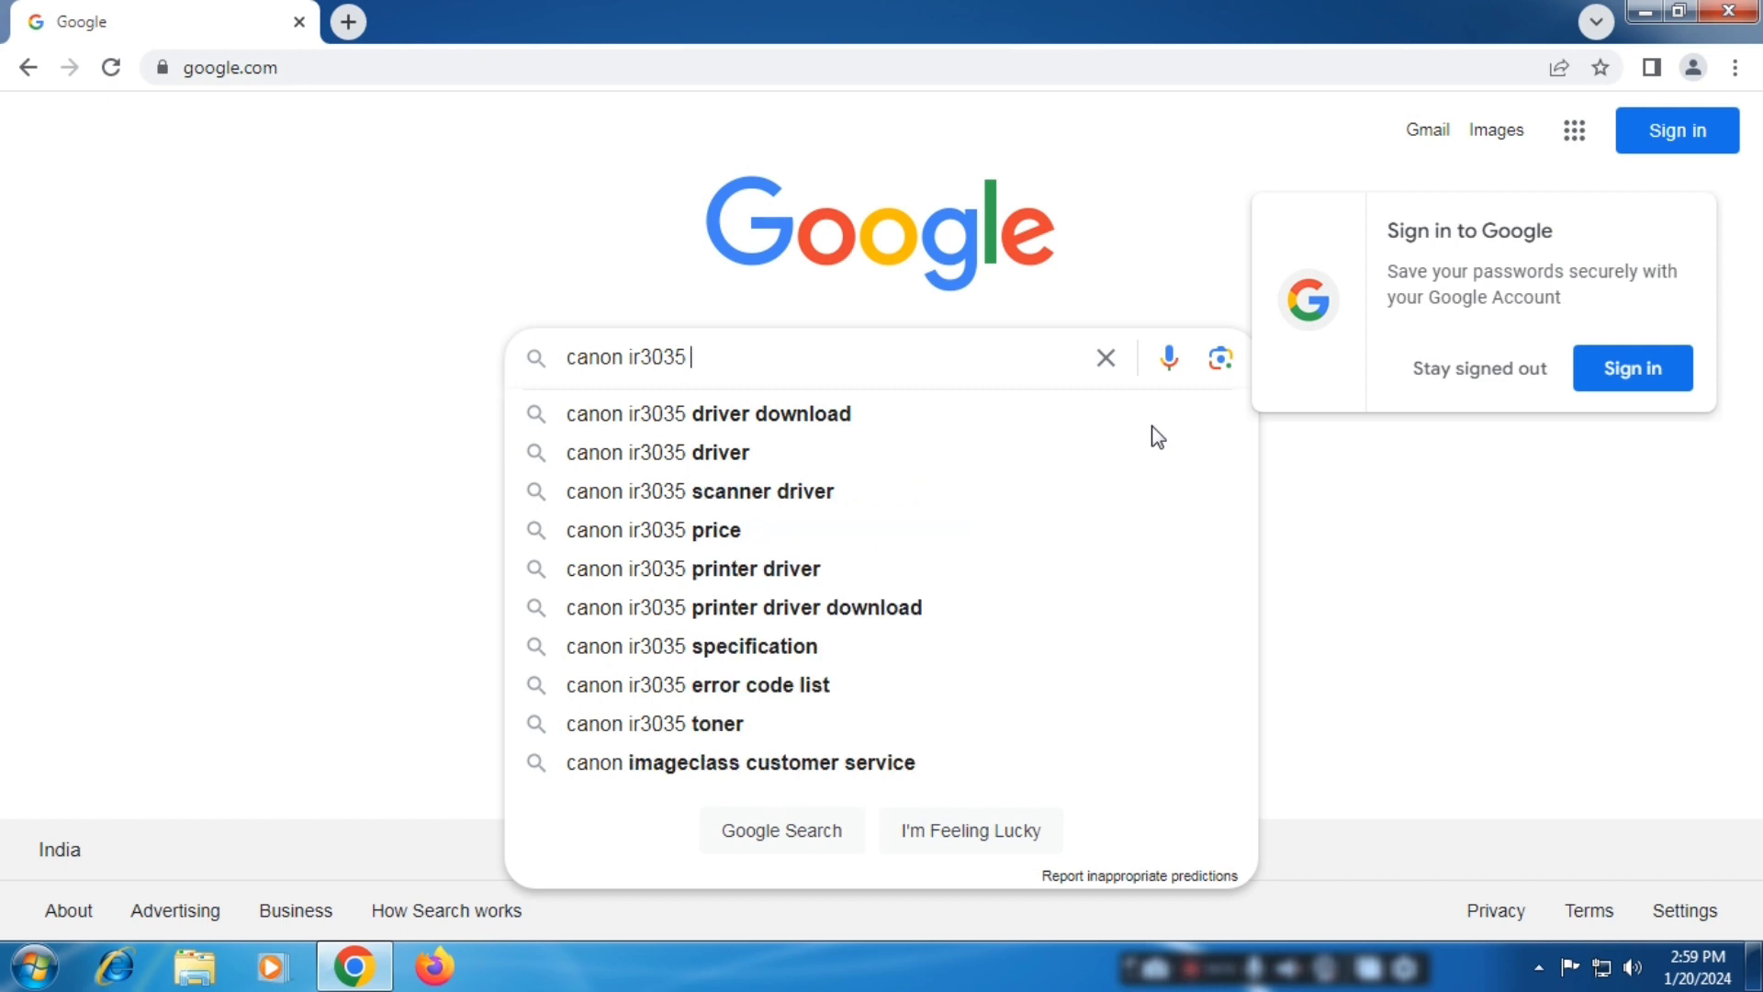
type(" dri")
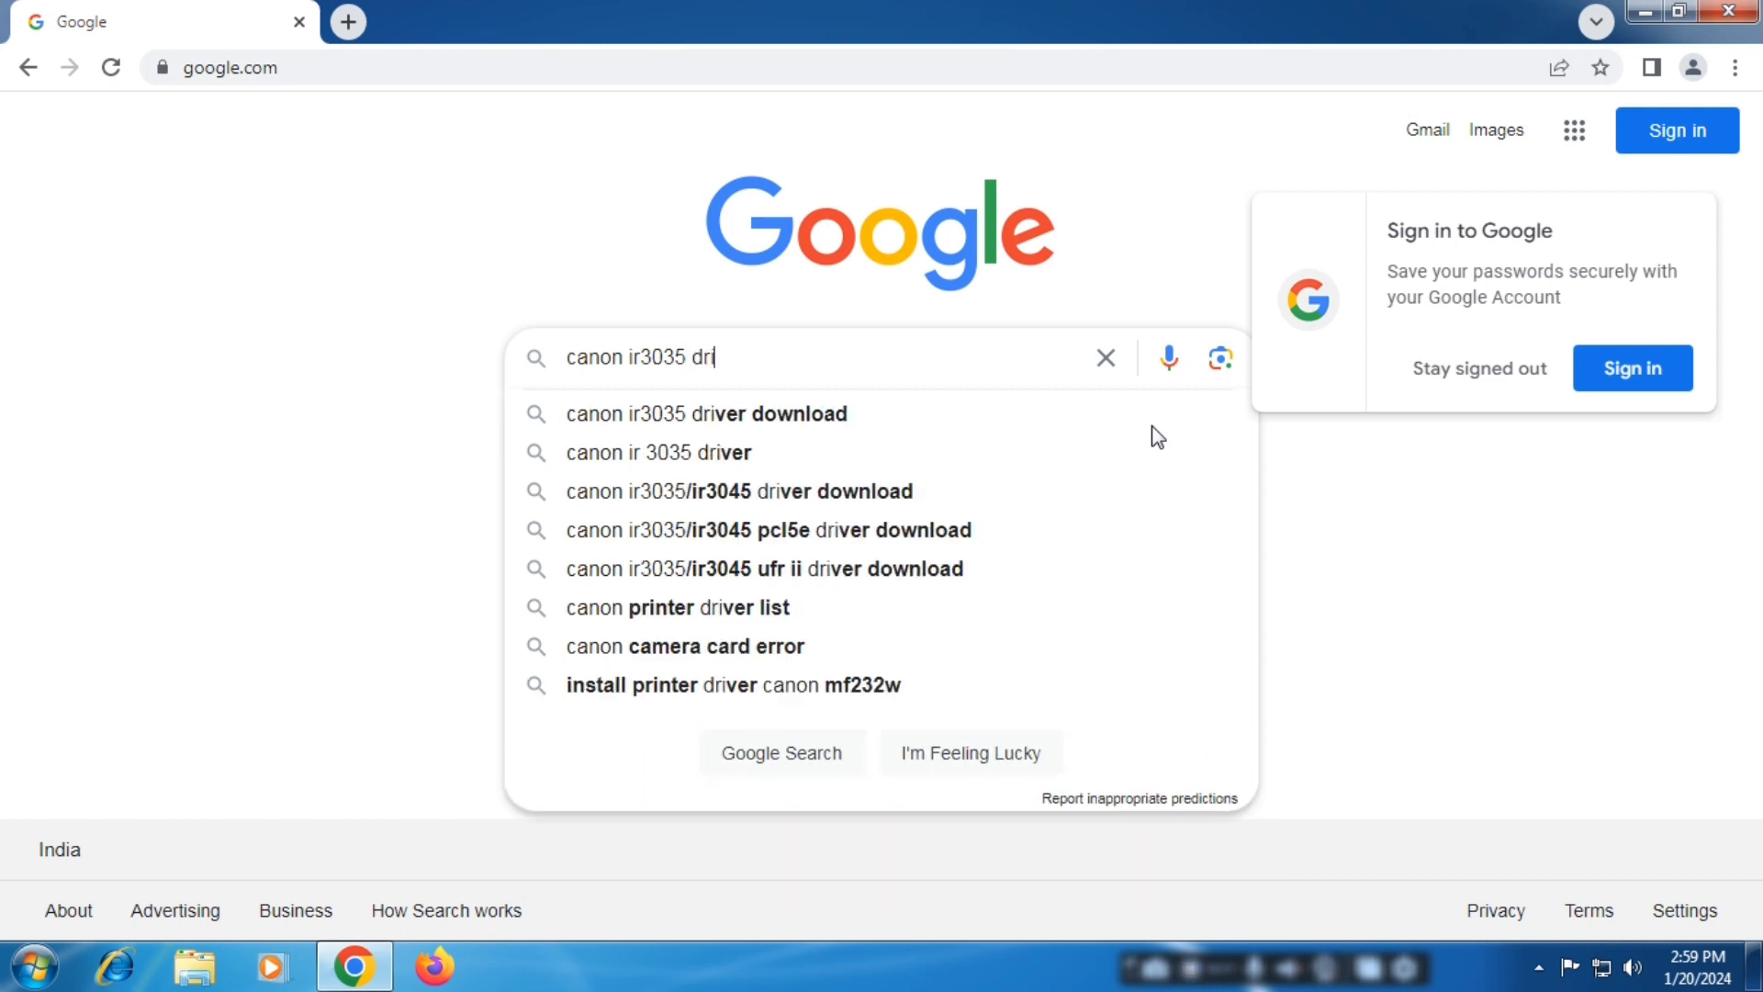
type("ver e")
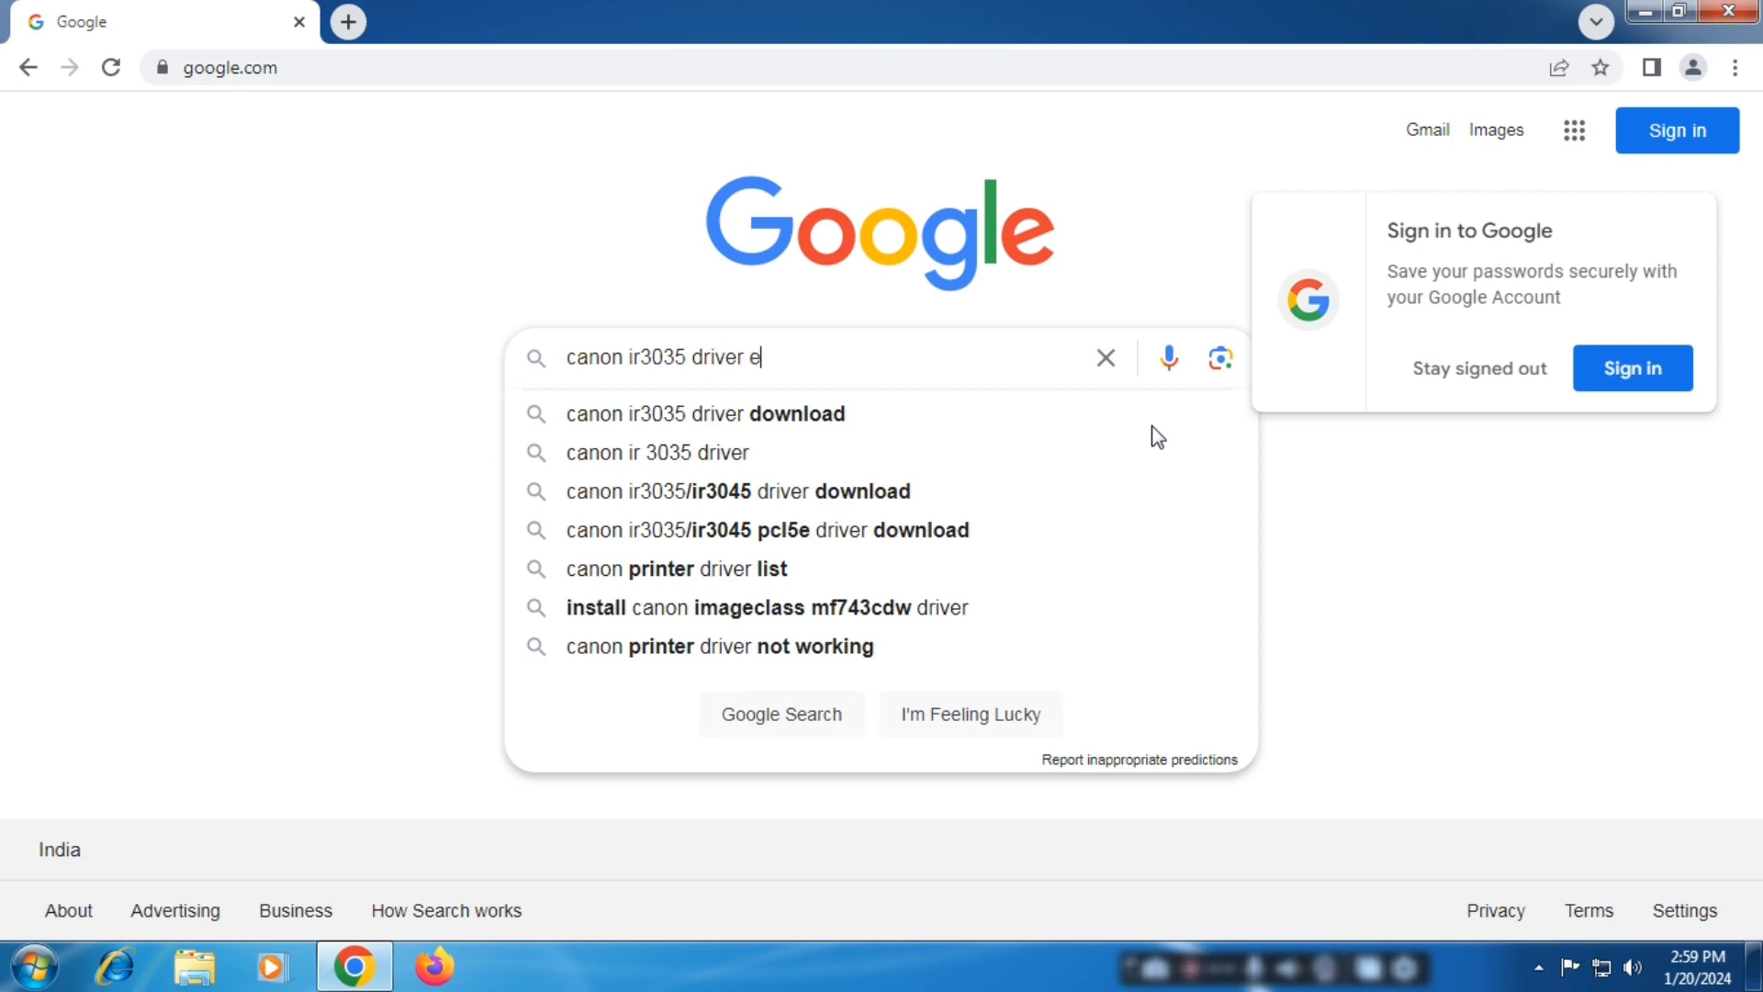
type("urope")
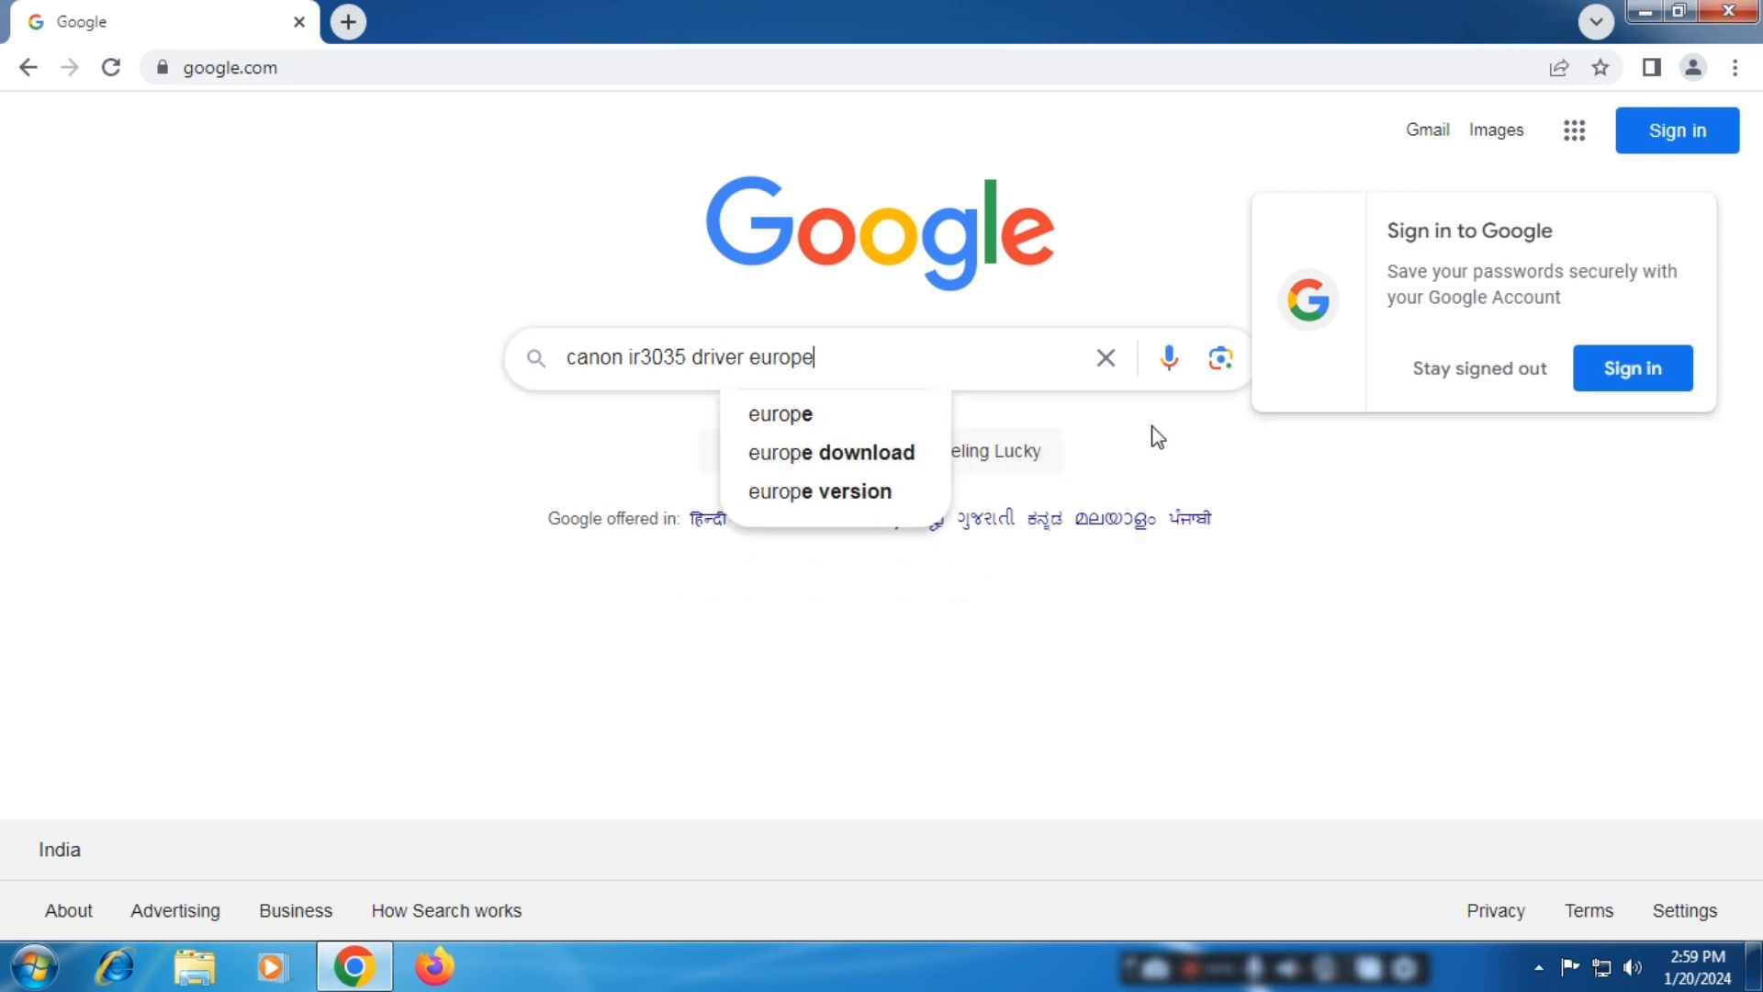
key("Return")
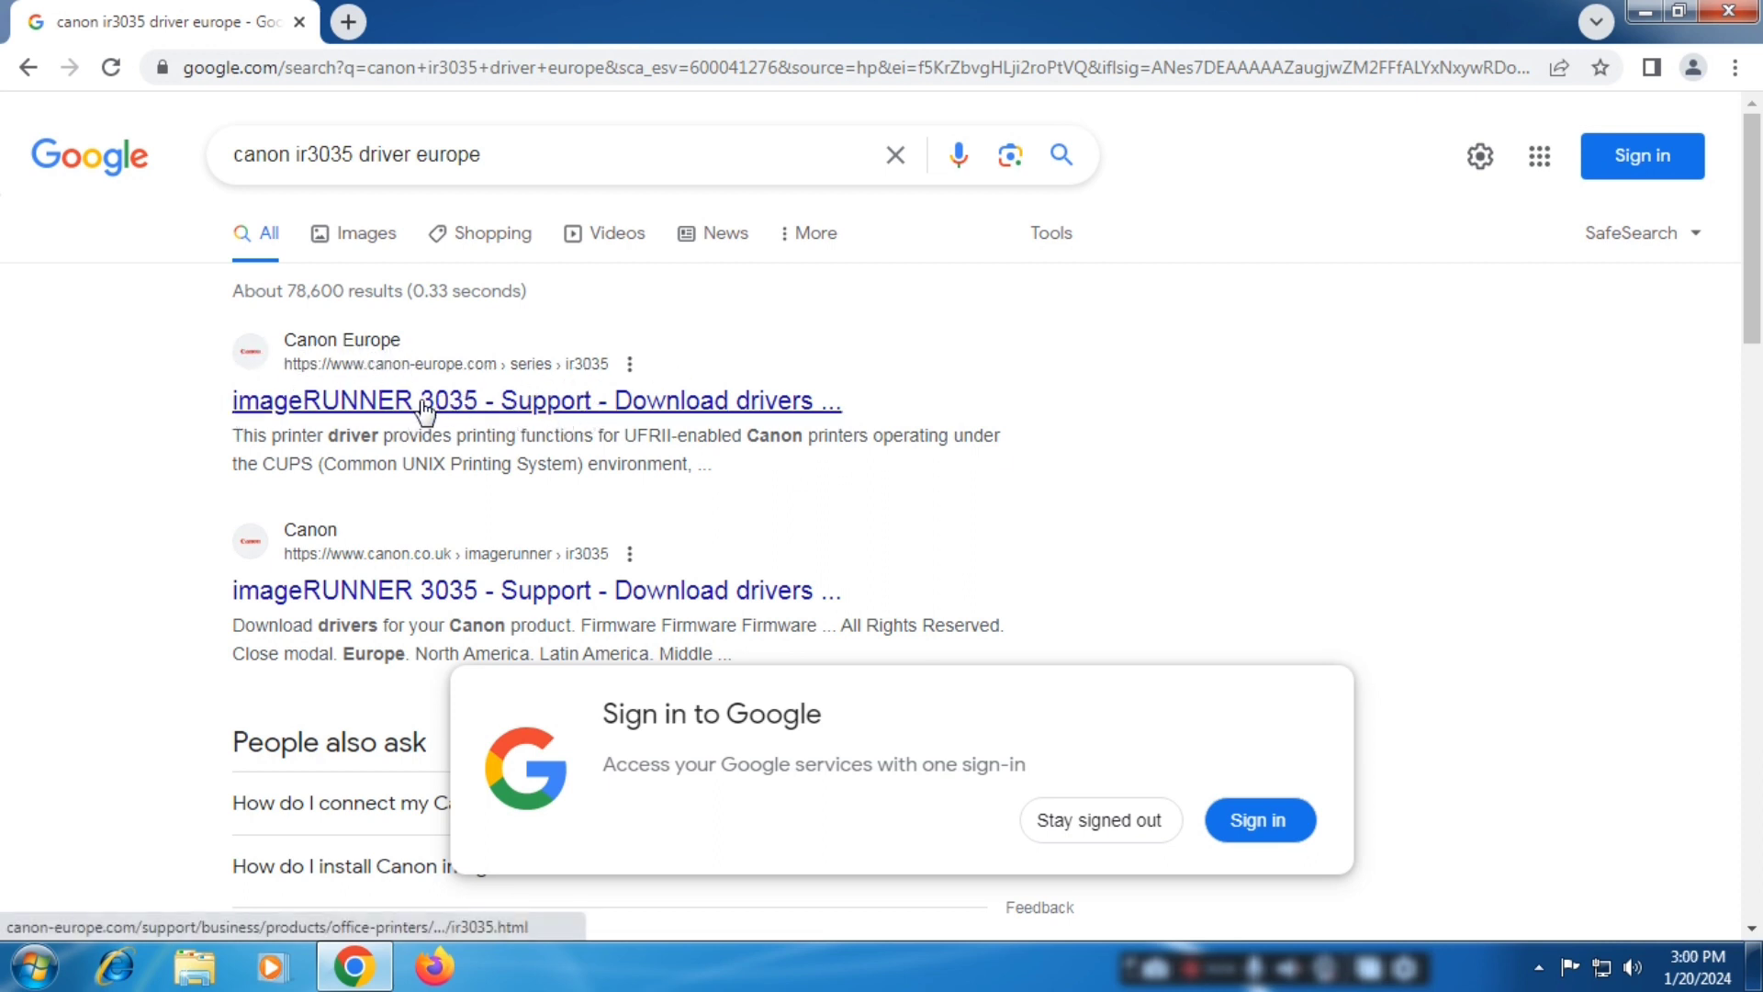
Step: Open the Canon Europe imageRUNNER 3035 driver support result, accept the site's cookies and go to the operating system selection
left_click(597, 404)
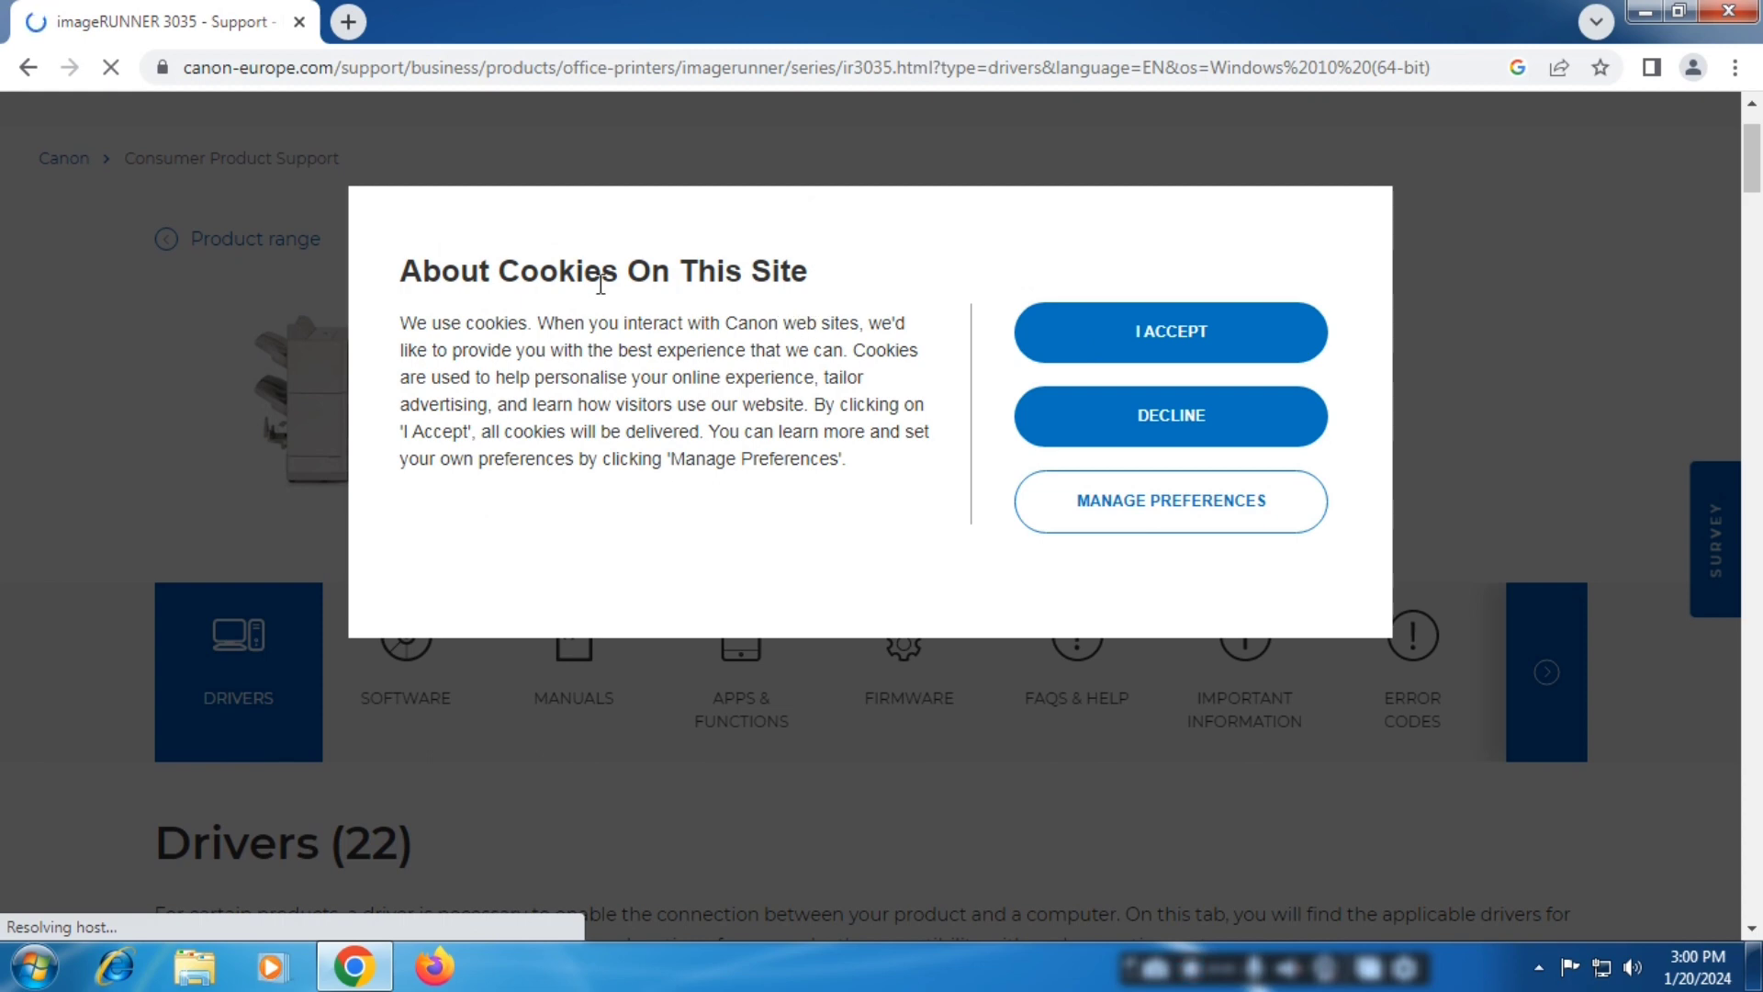
left_click(1153, 339)
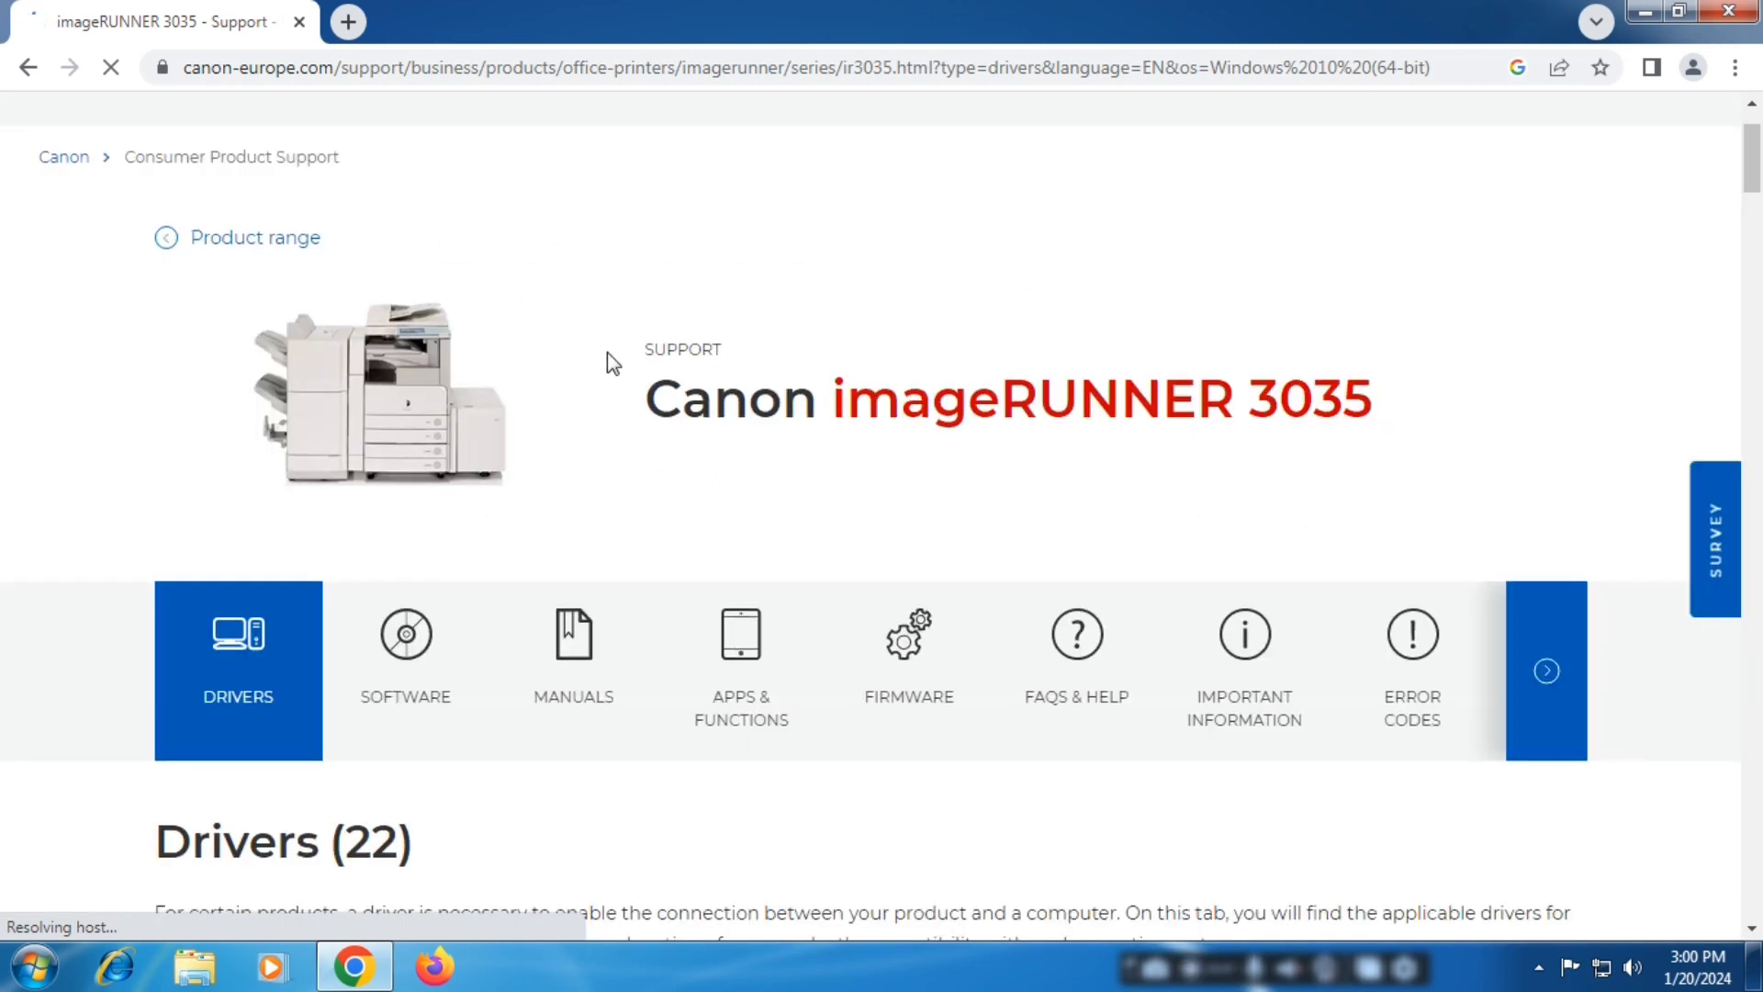
scroll(611, 365, "down", 3)
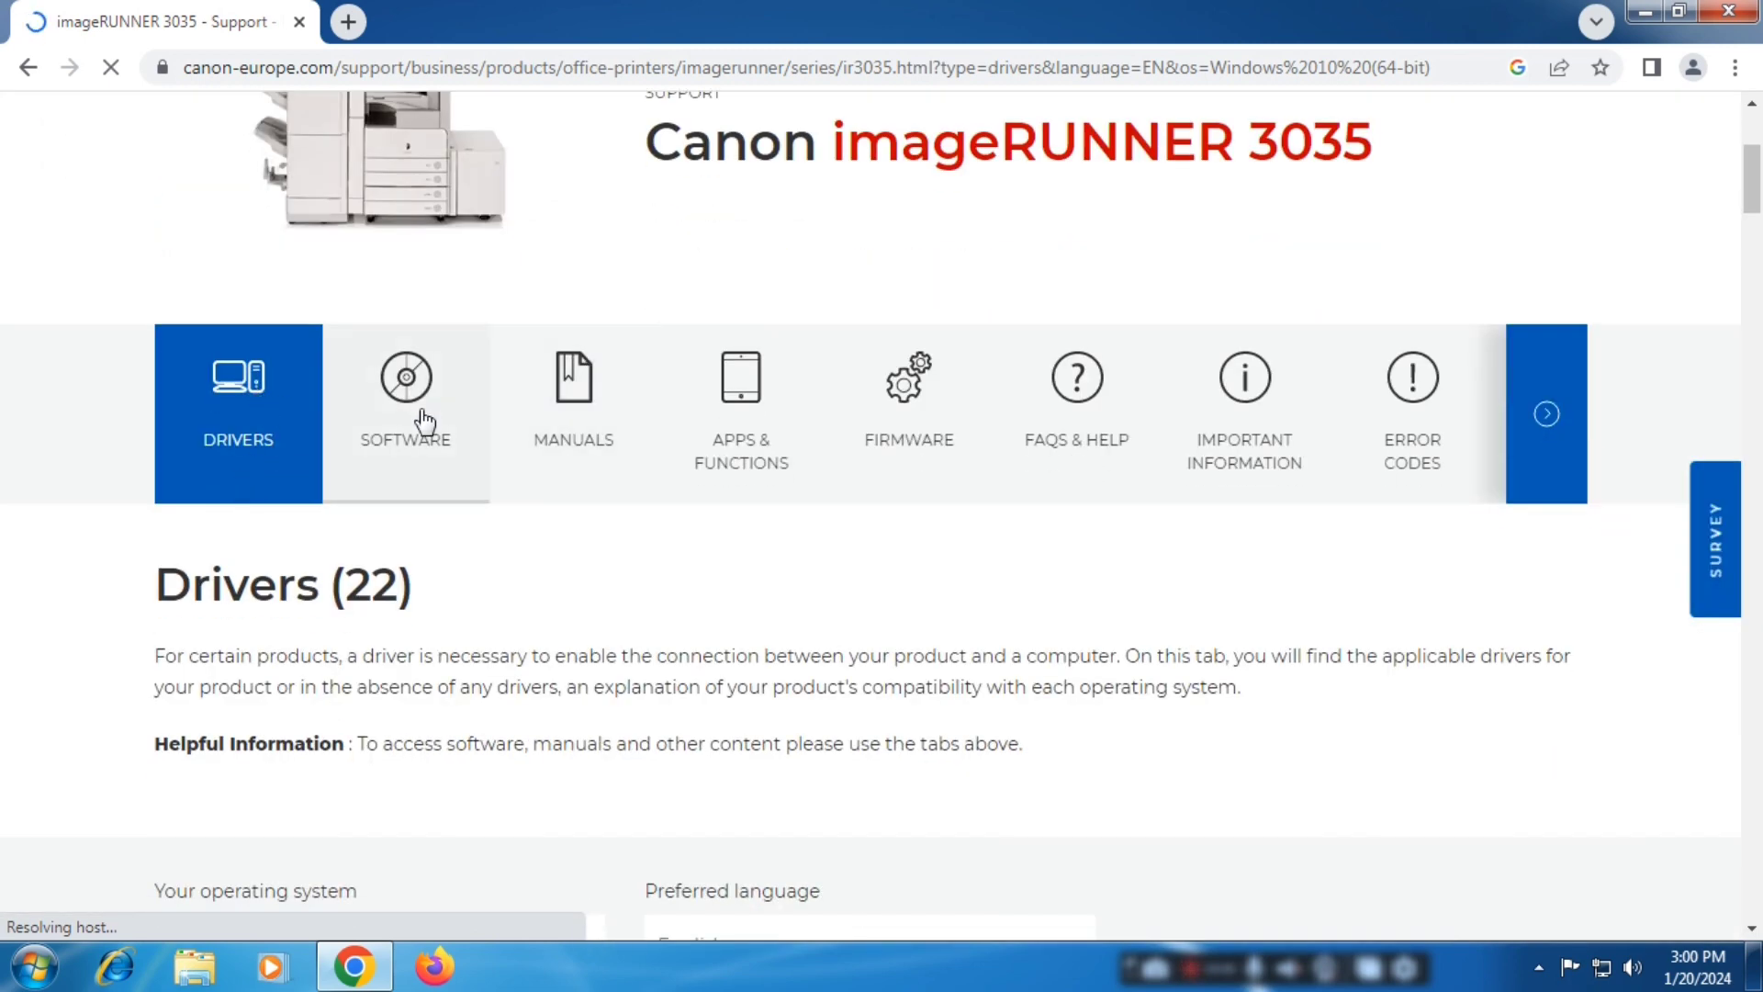
scroll(276, 386, "down", 2)
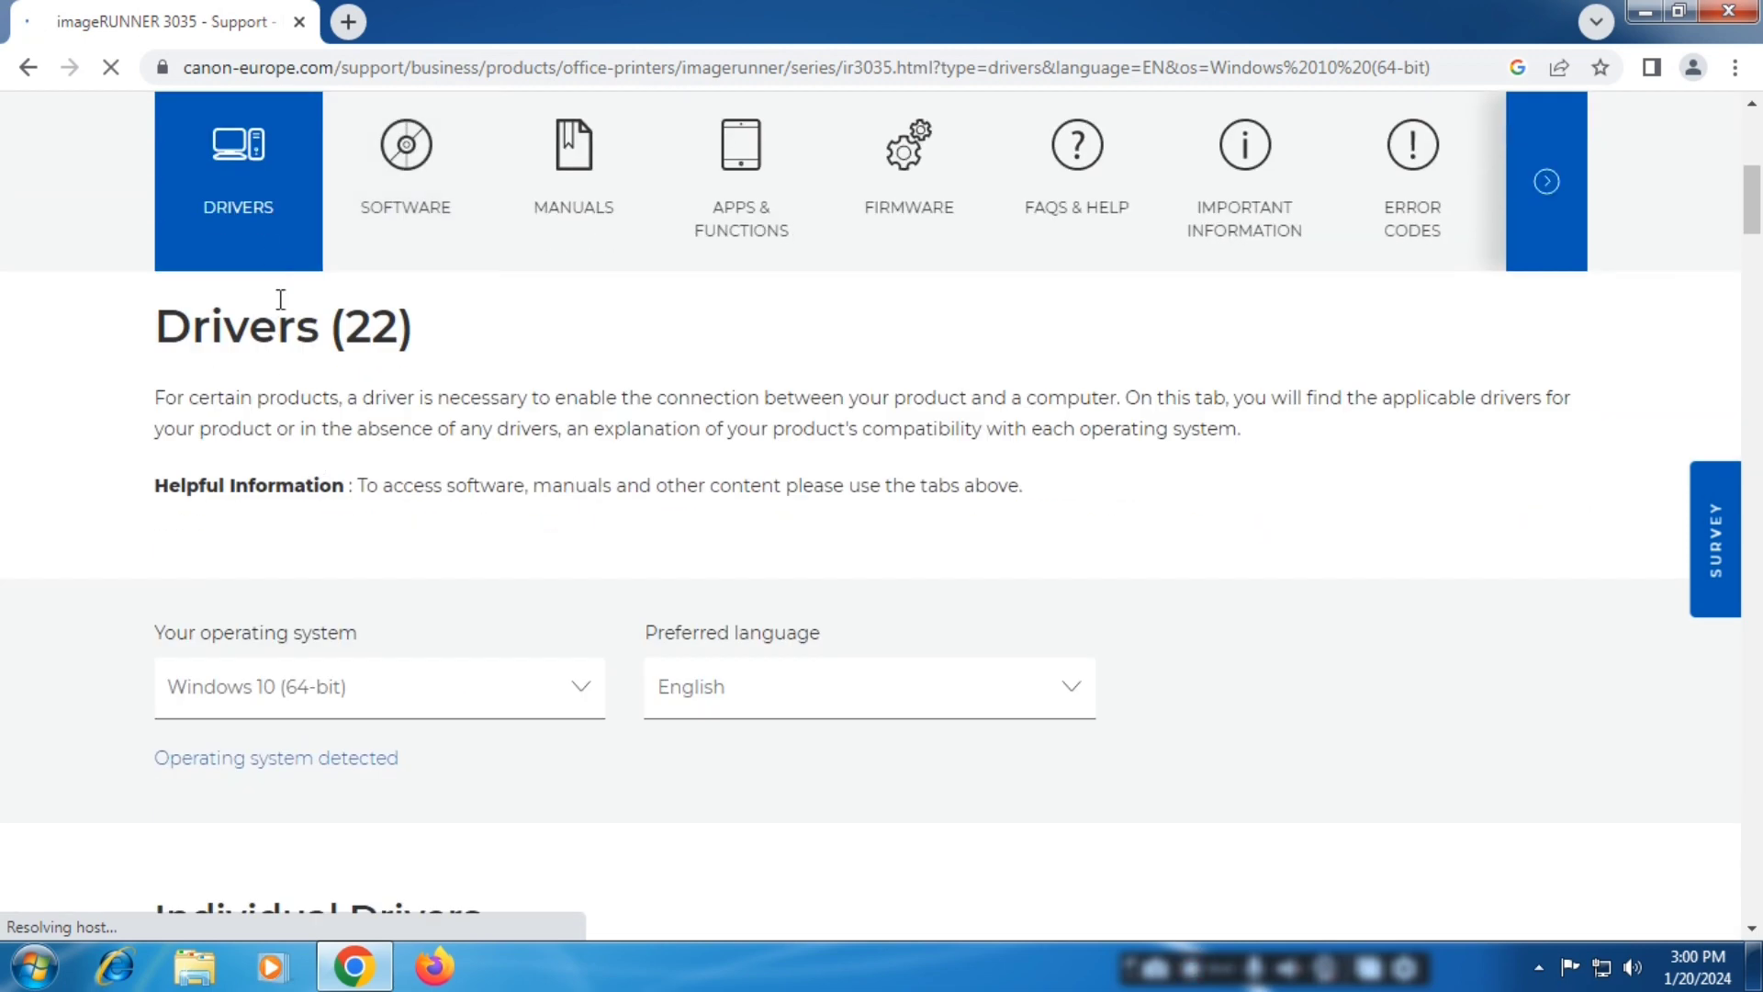
scroll(292, 377, "down", 3)
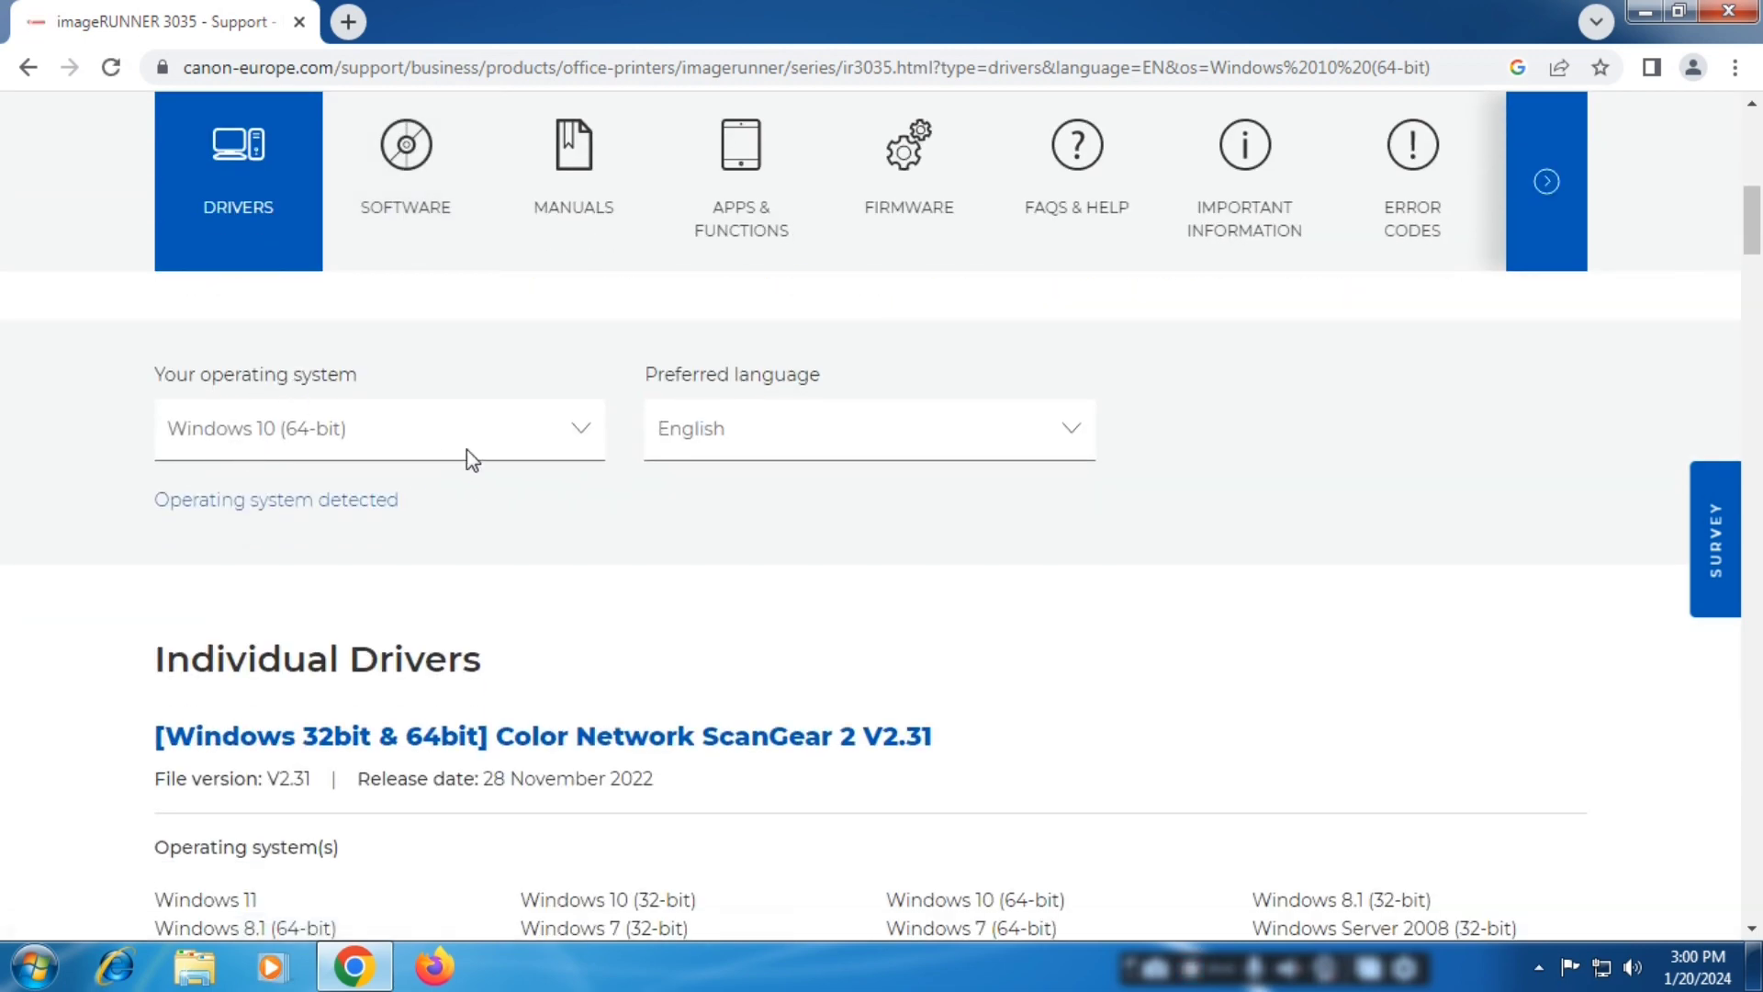
left_click(598, 446)
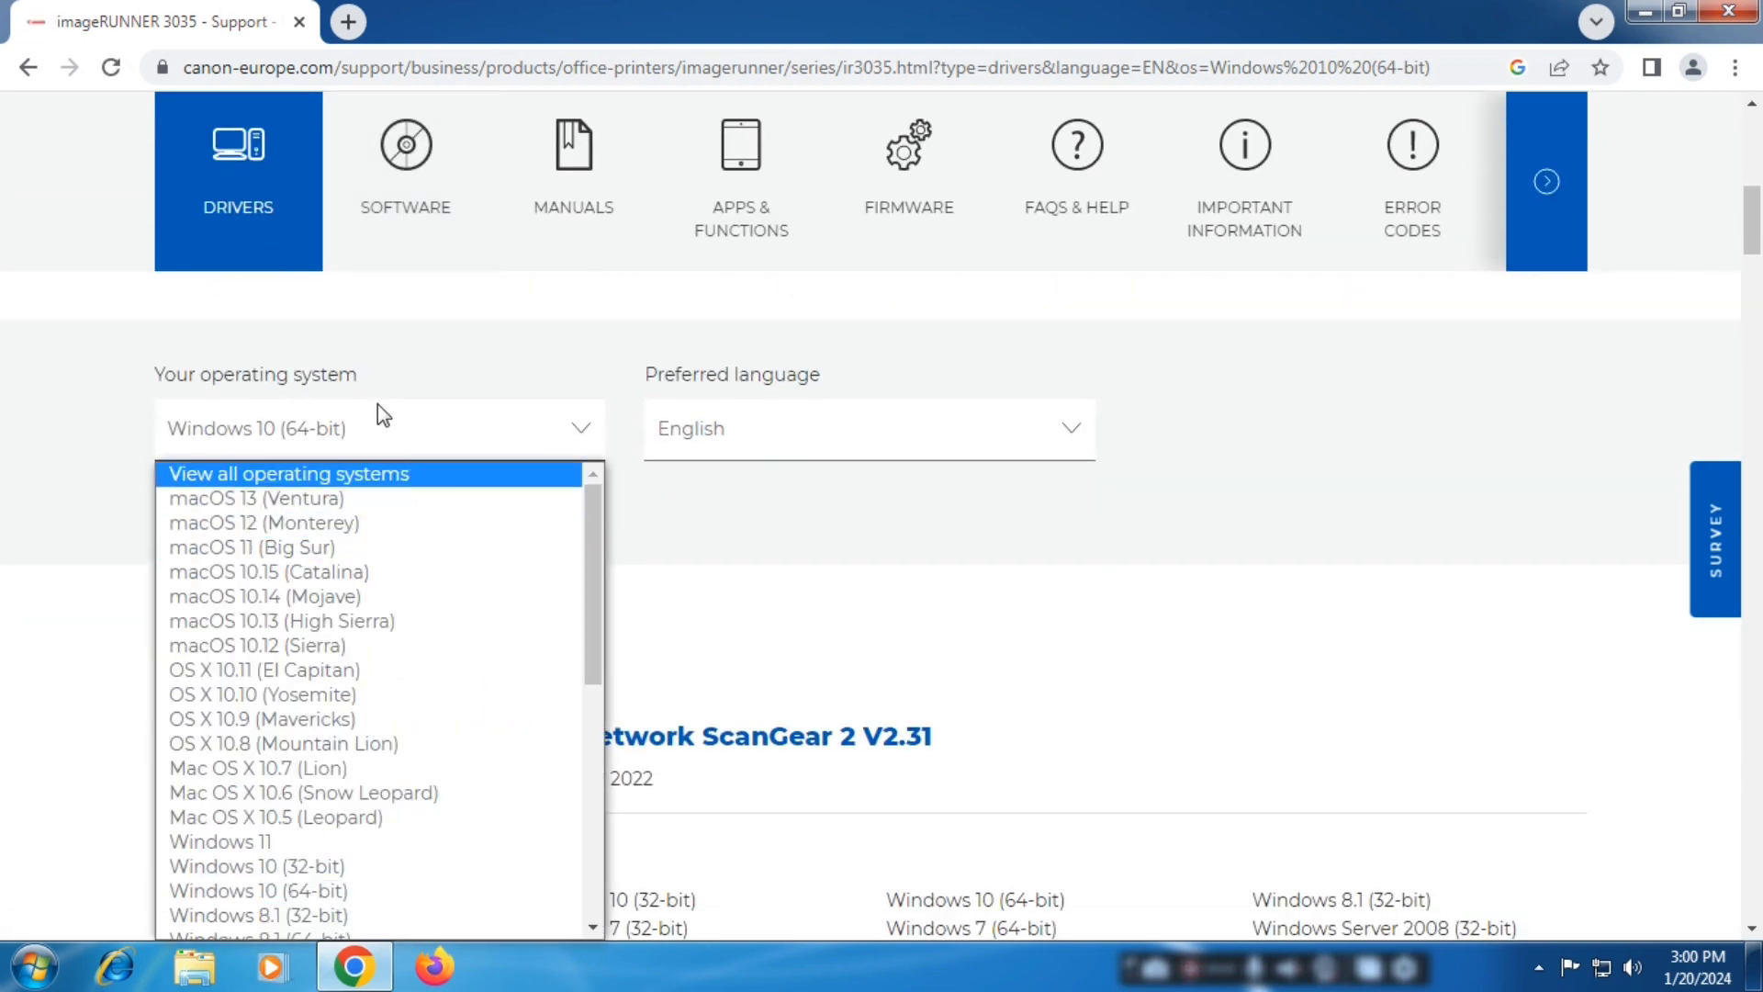
left_click(447, 433)
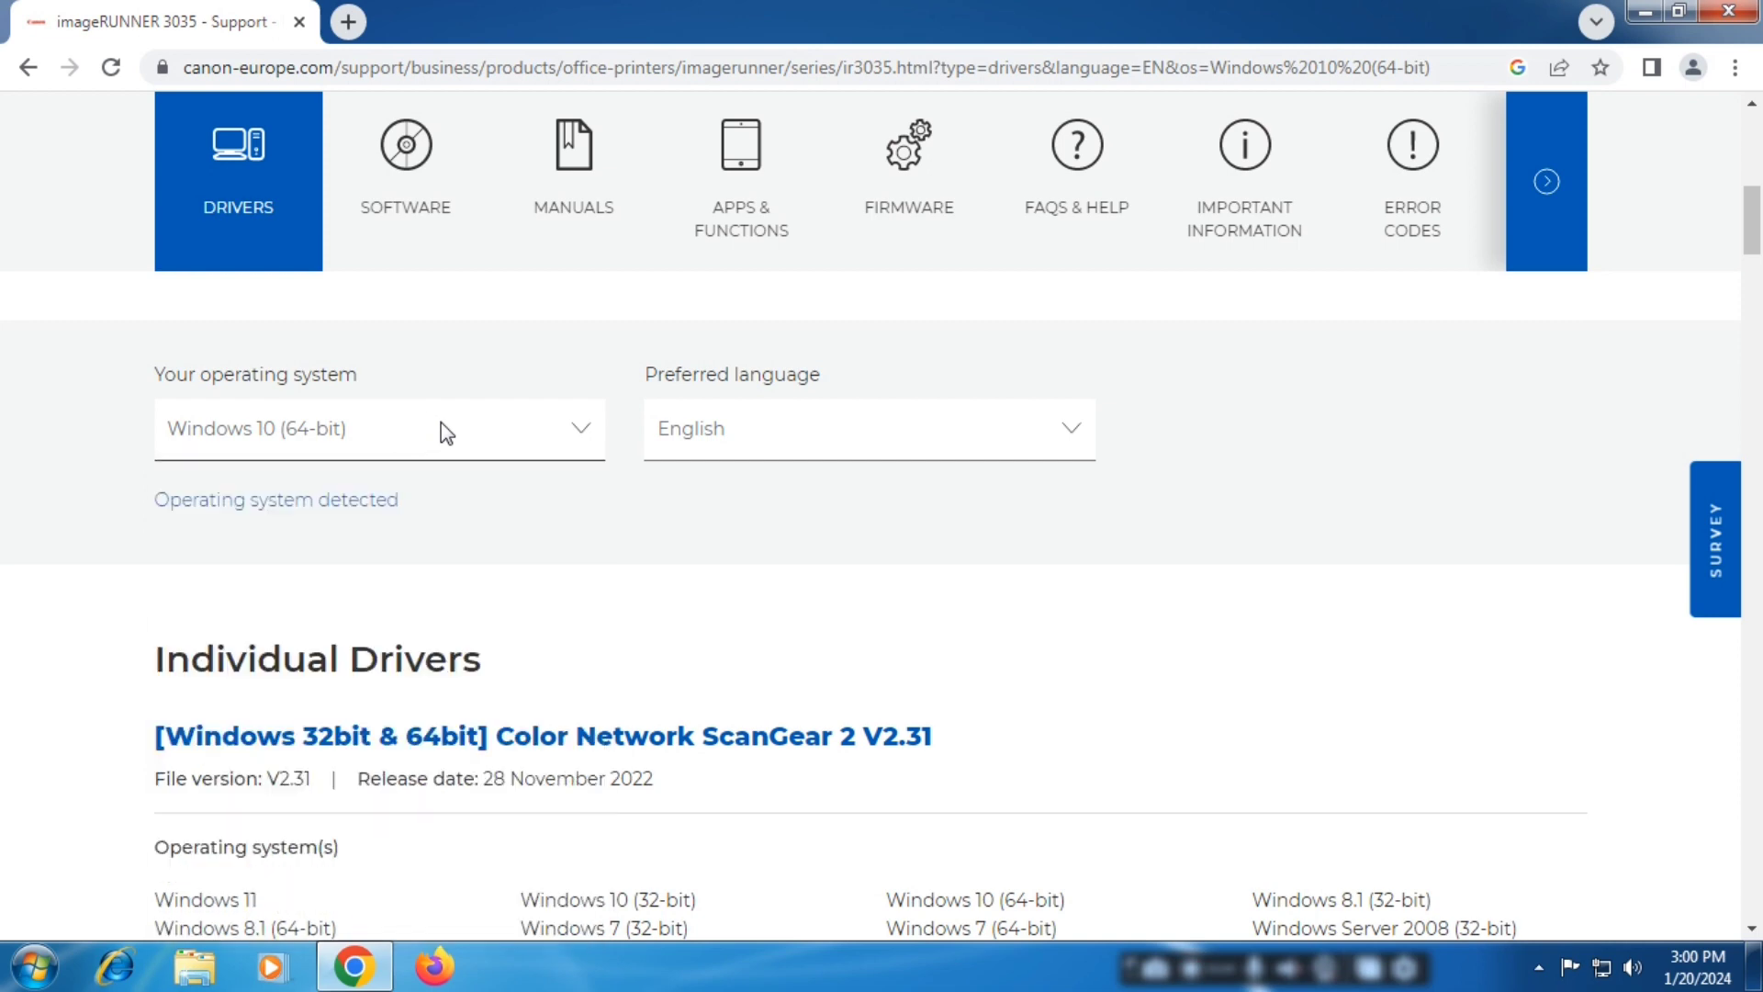
left_click(563, 442)
left_click(564, 442)
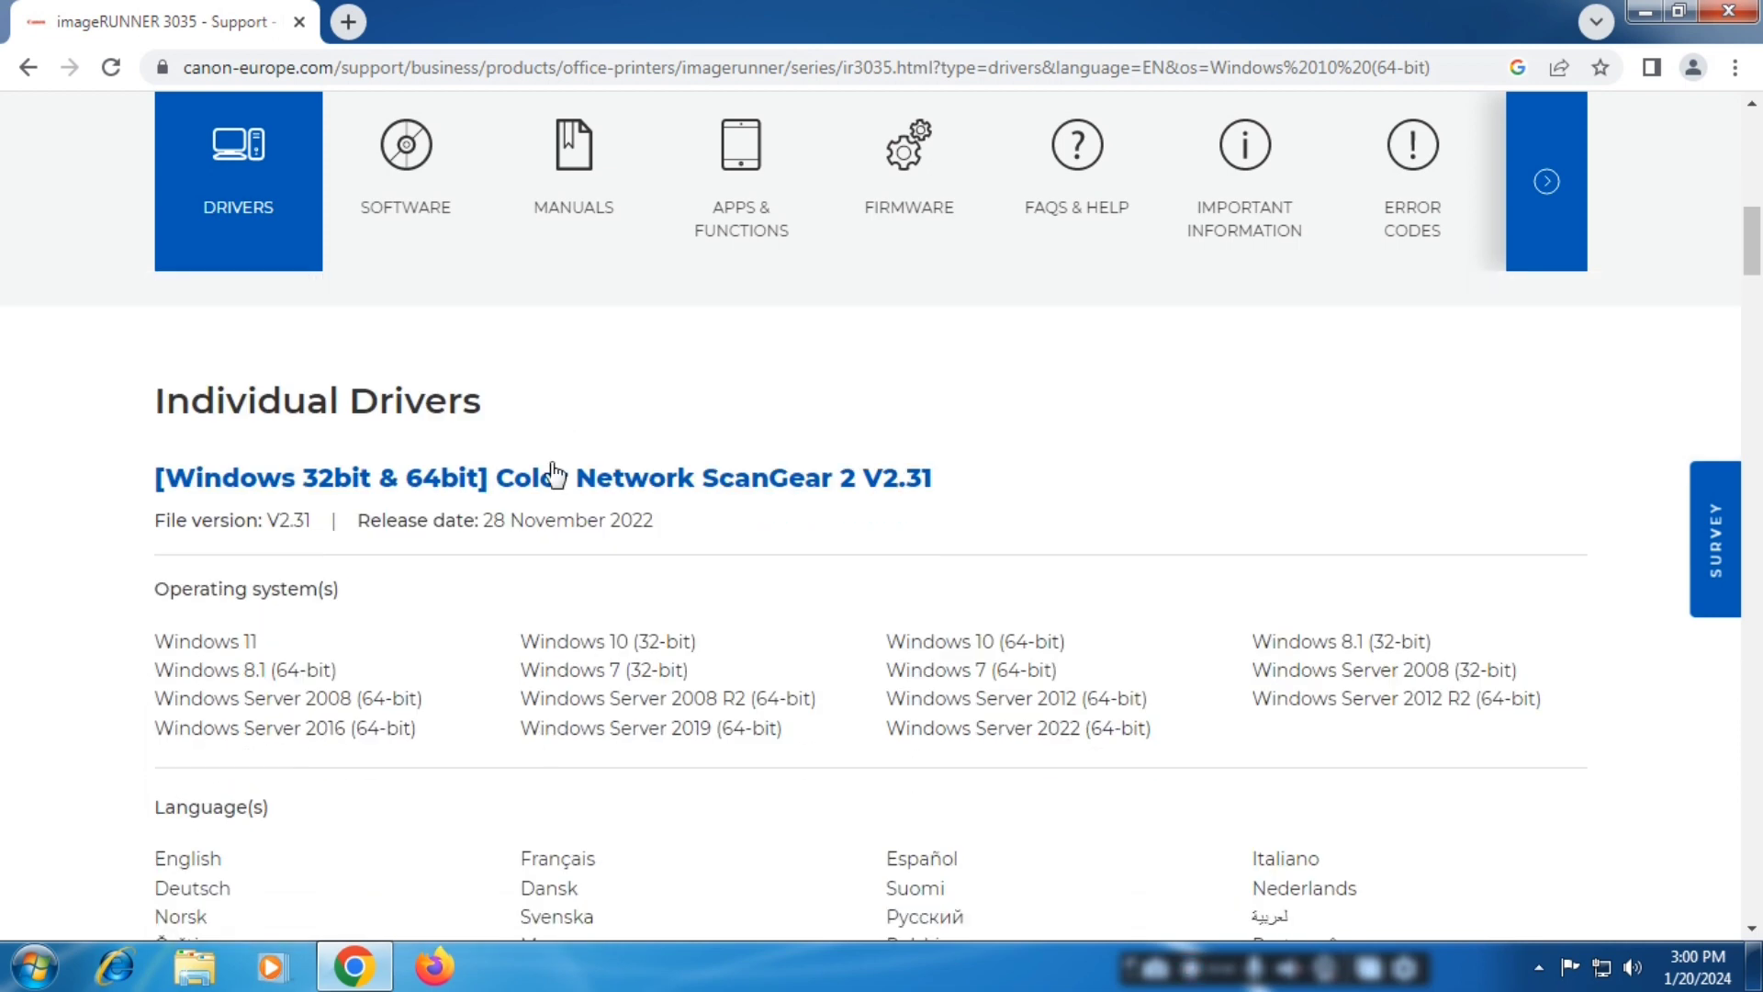
left_click(591, 424)
left_click(591, 424)
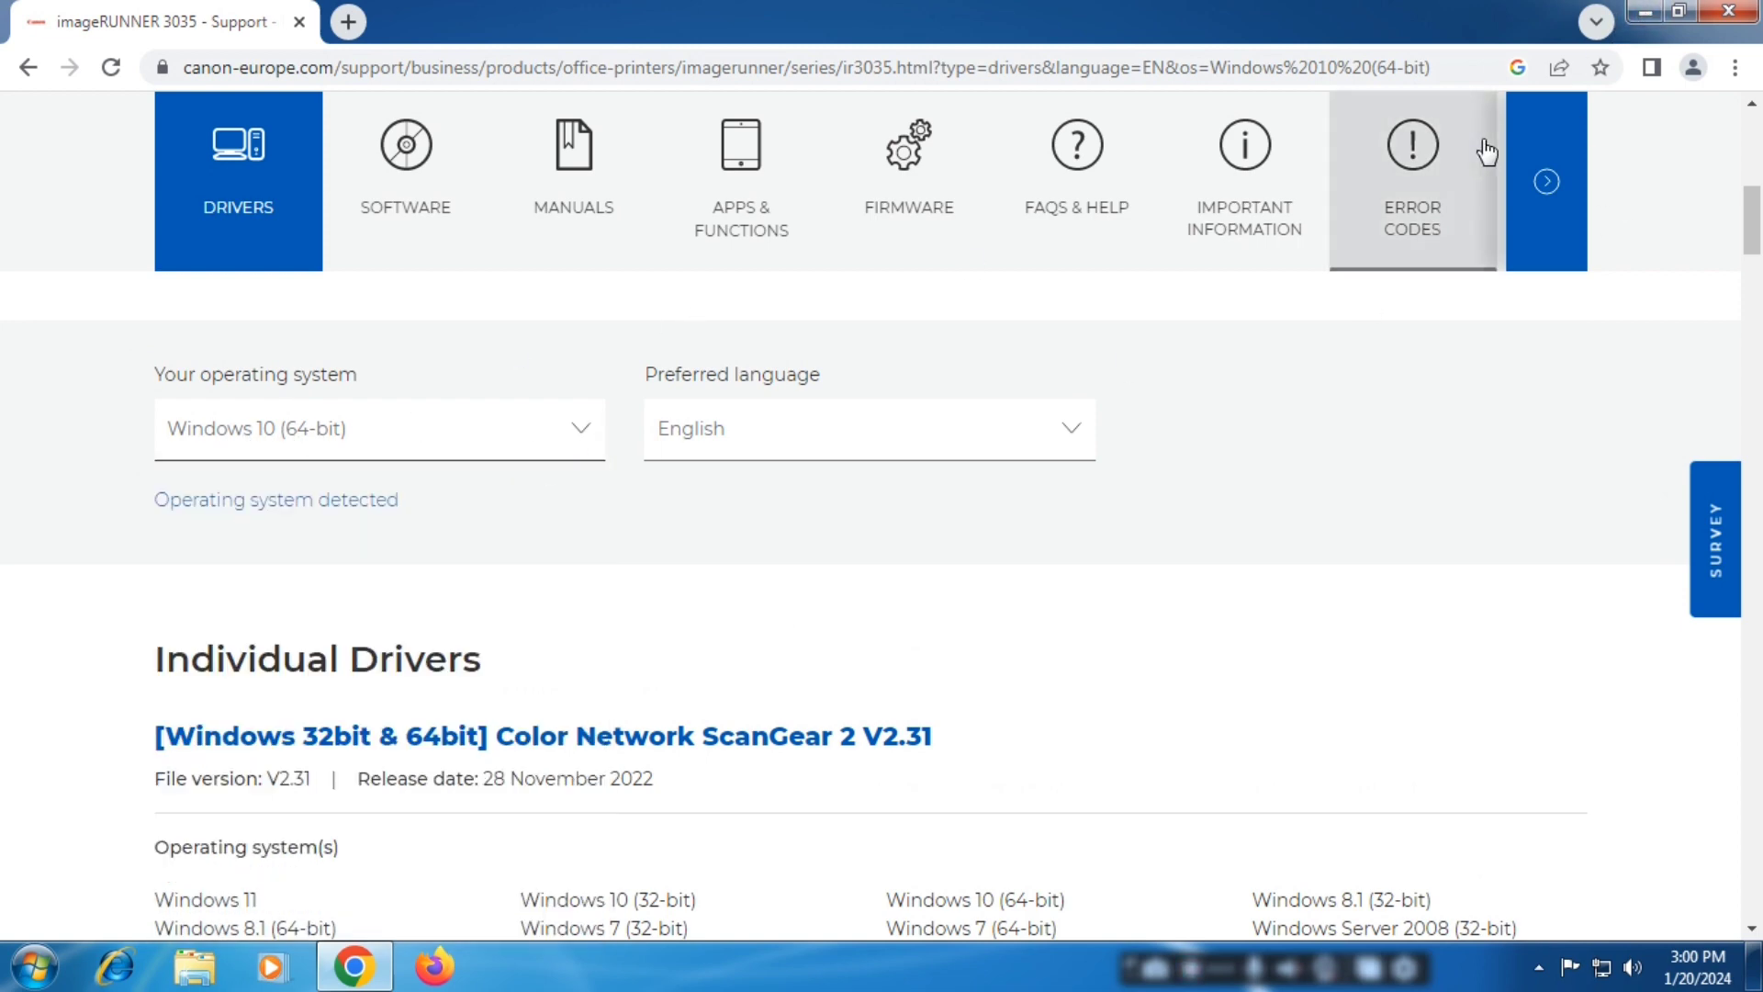
Step: Minimize the browser, check the computer's Windows edition and system type in its properties, and close the System window
left_click(1644, 11)
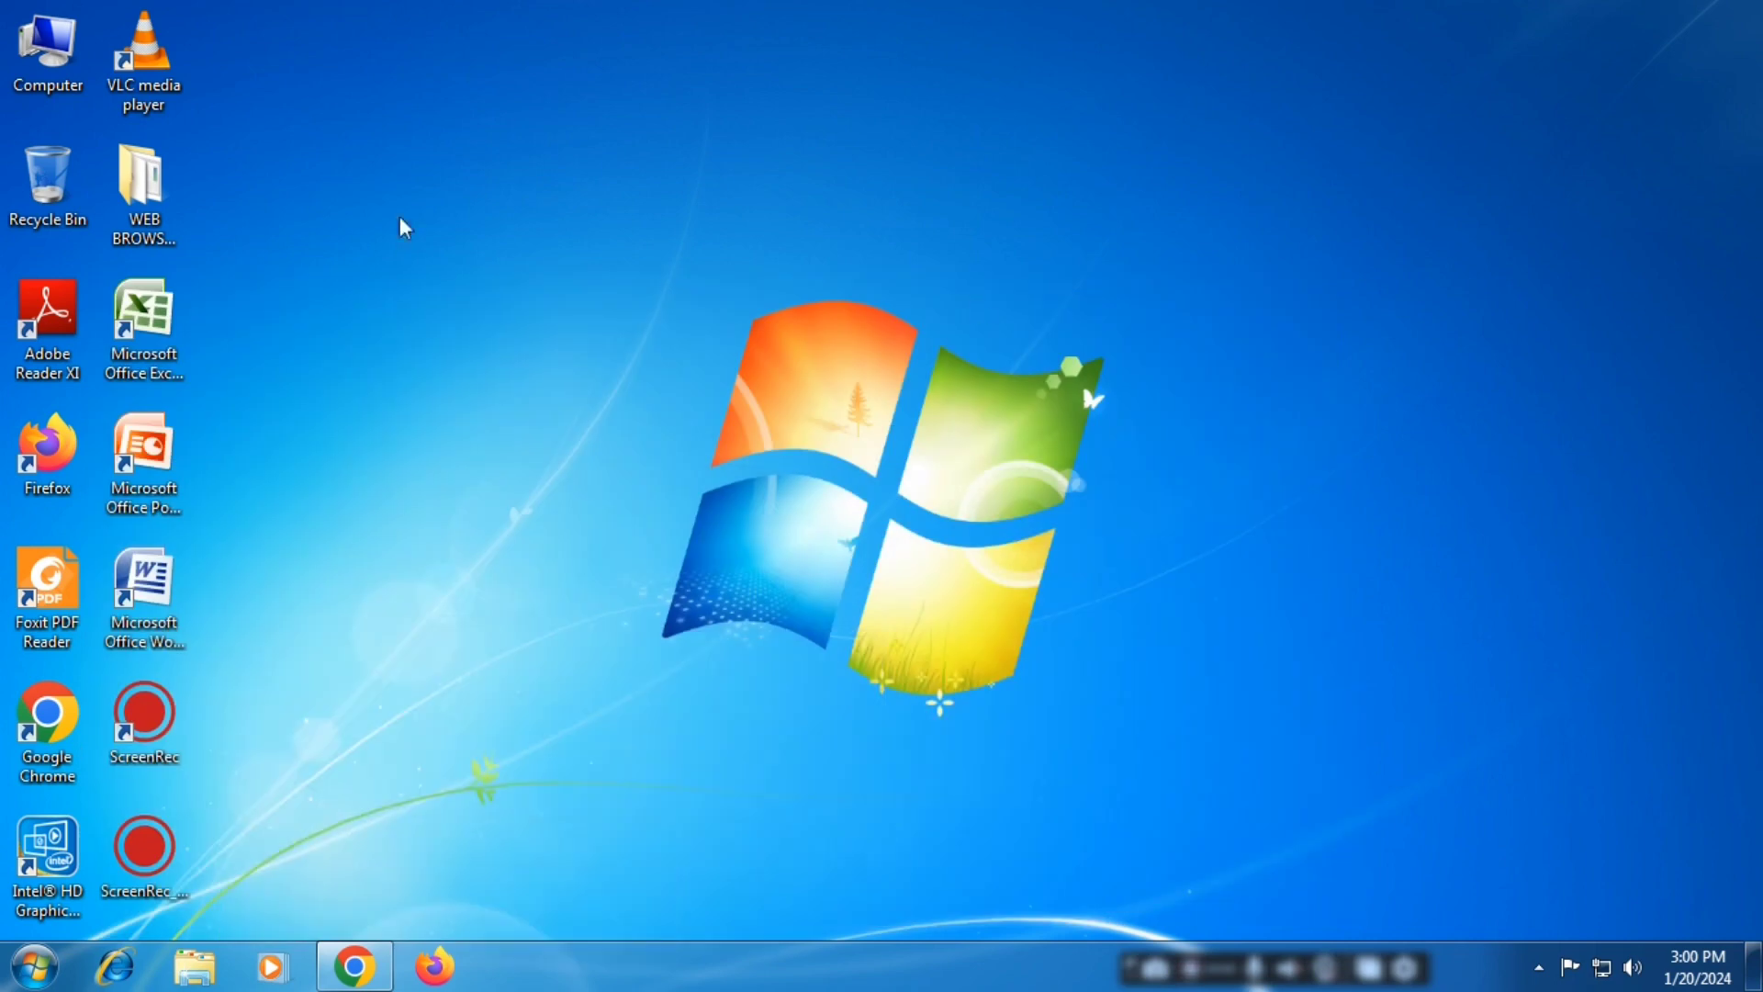
right_click(53, 57)
left_click(120, 299)
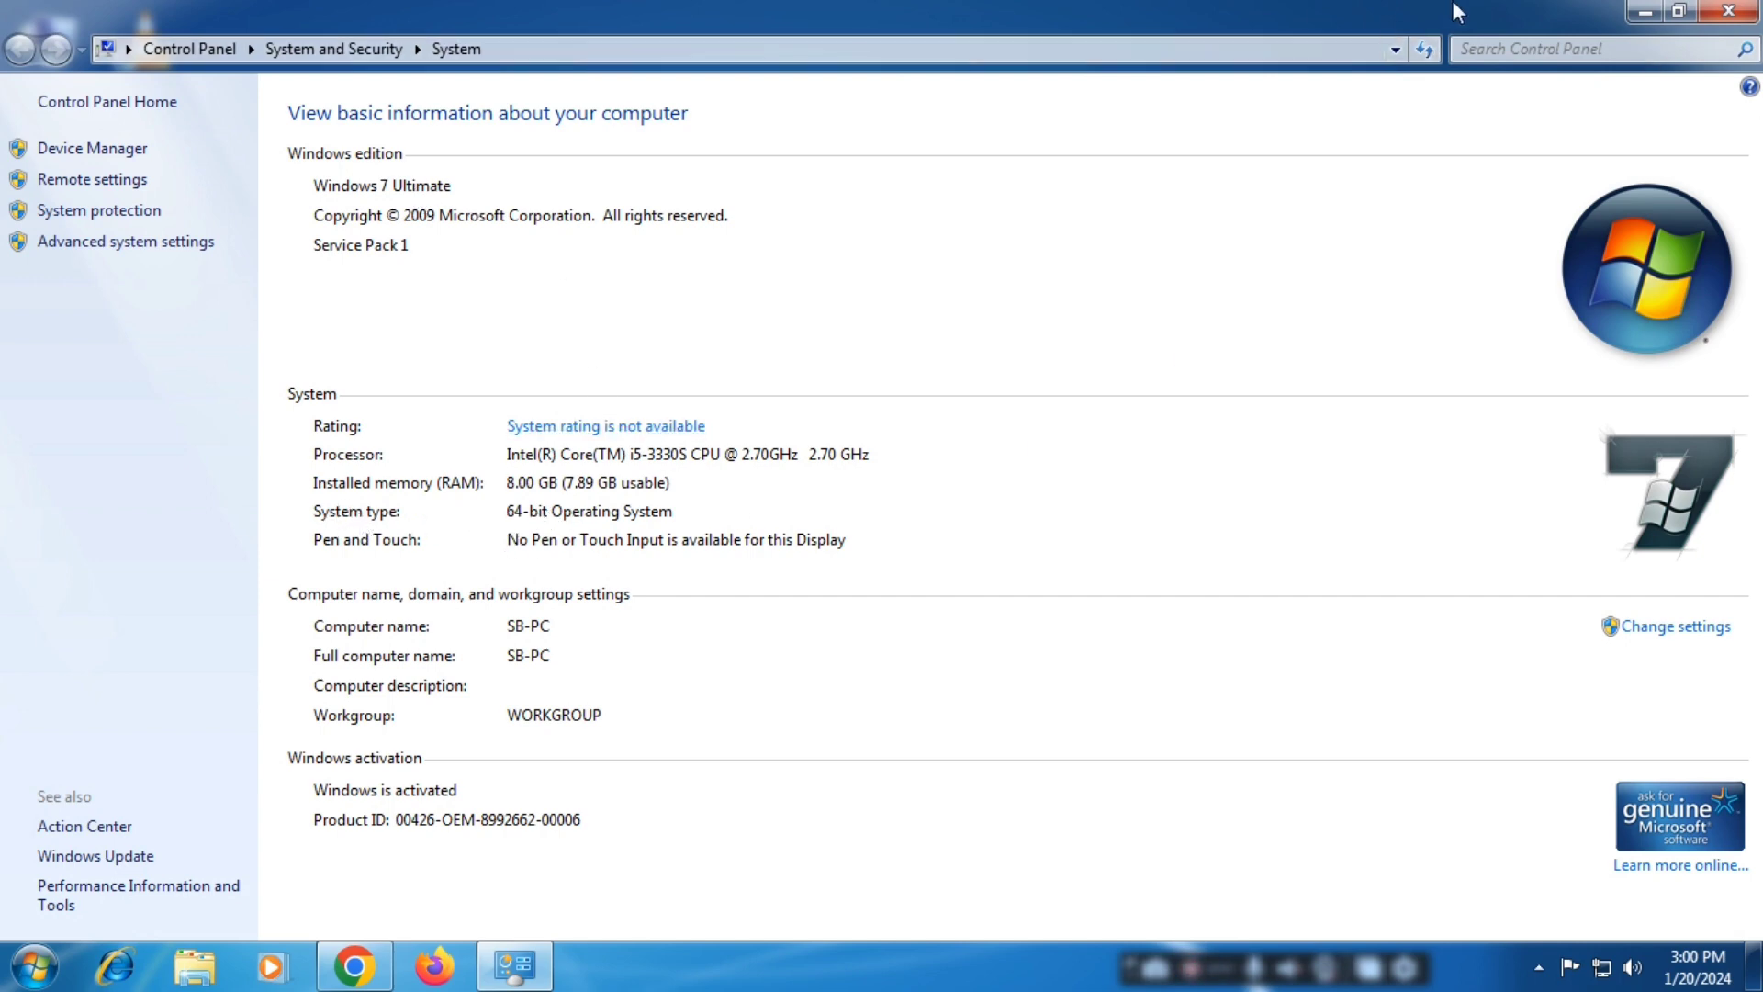
left_click(1729, 11)
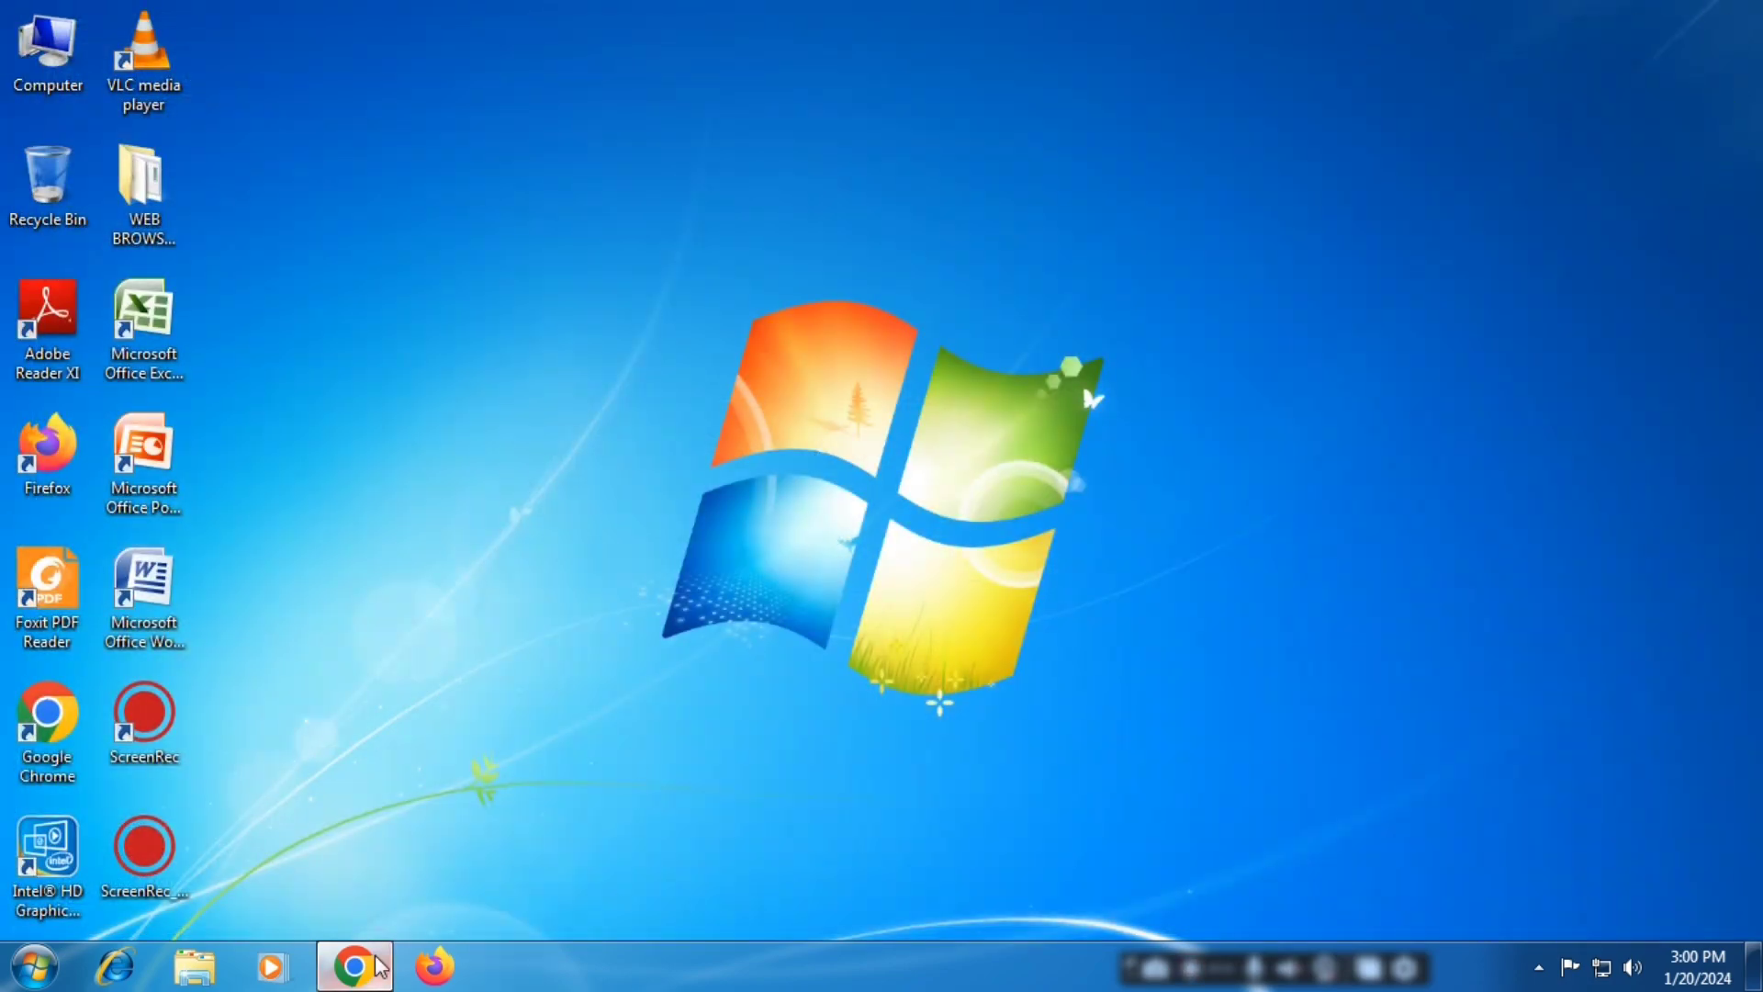
Step: Return to Chrome and set the operating system for the driver list to Windows 7 (64-bit)
left_click(354, 966)
left_click(582, 437)
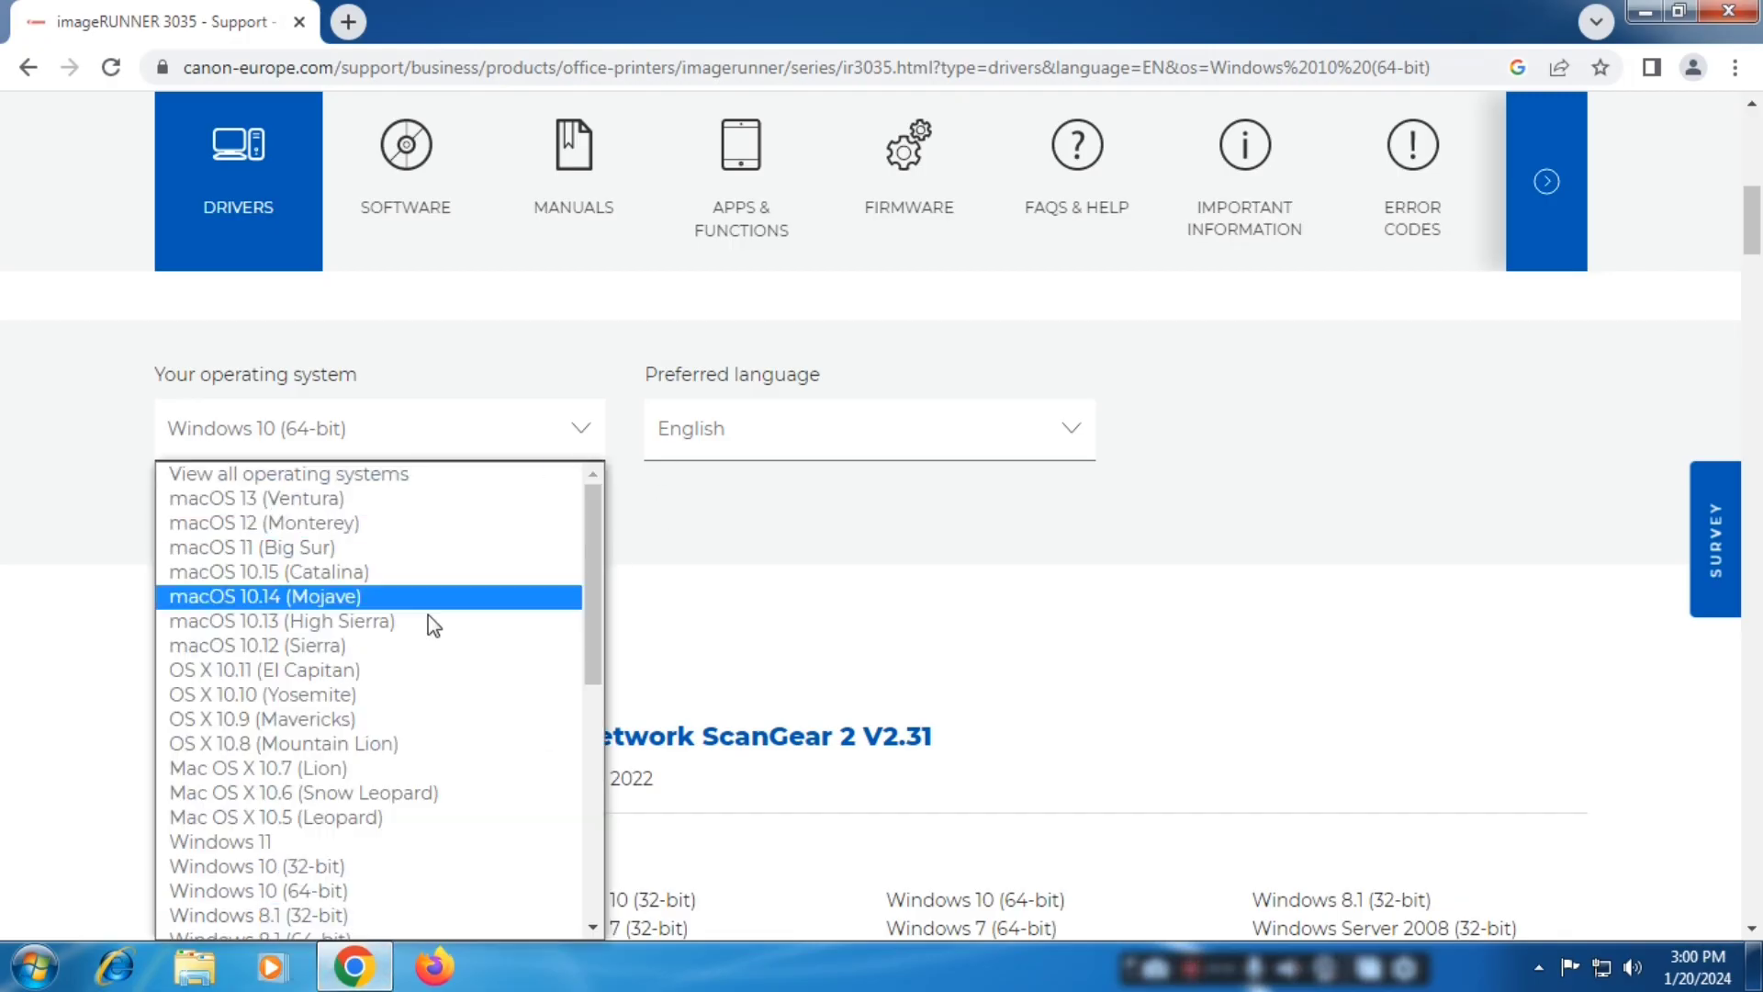
scroll(394, 720, "down", 6)
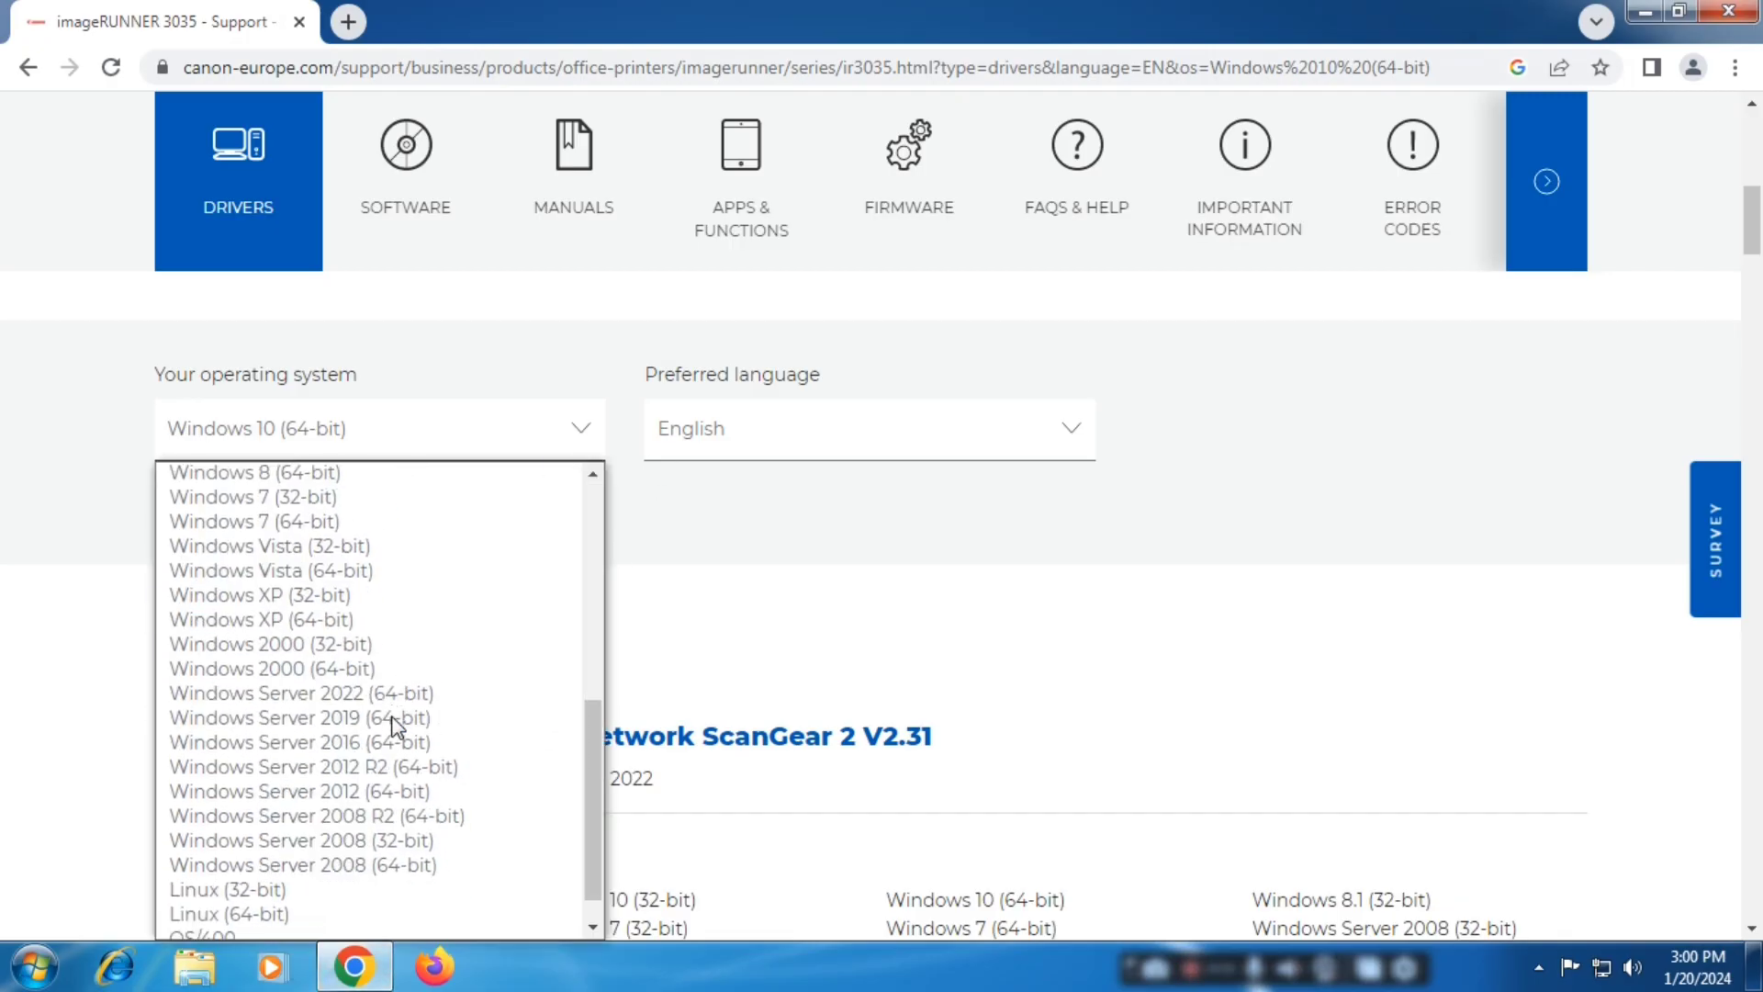
left_click(331, 520)
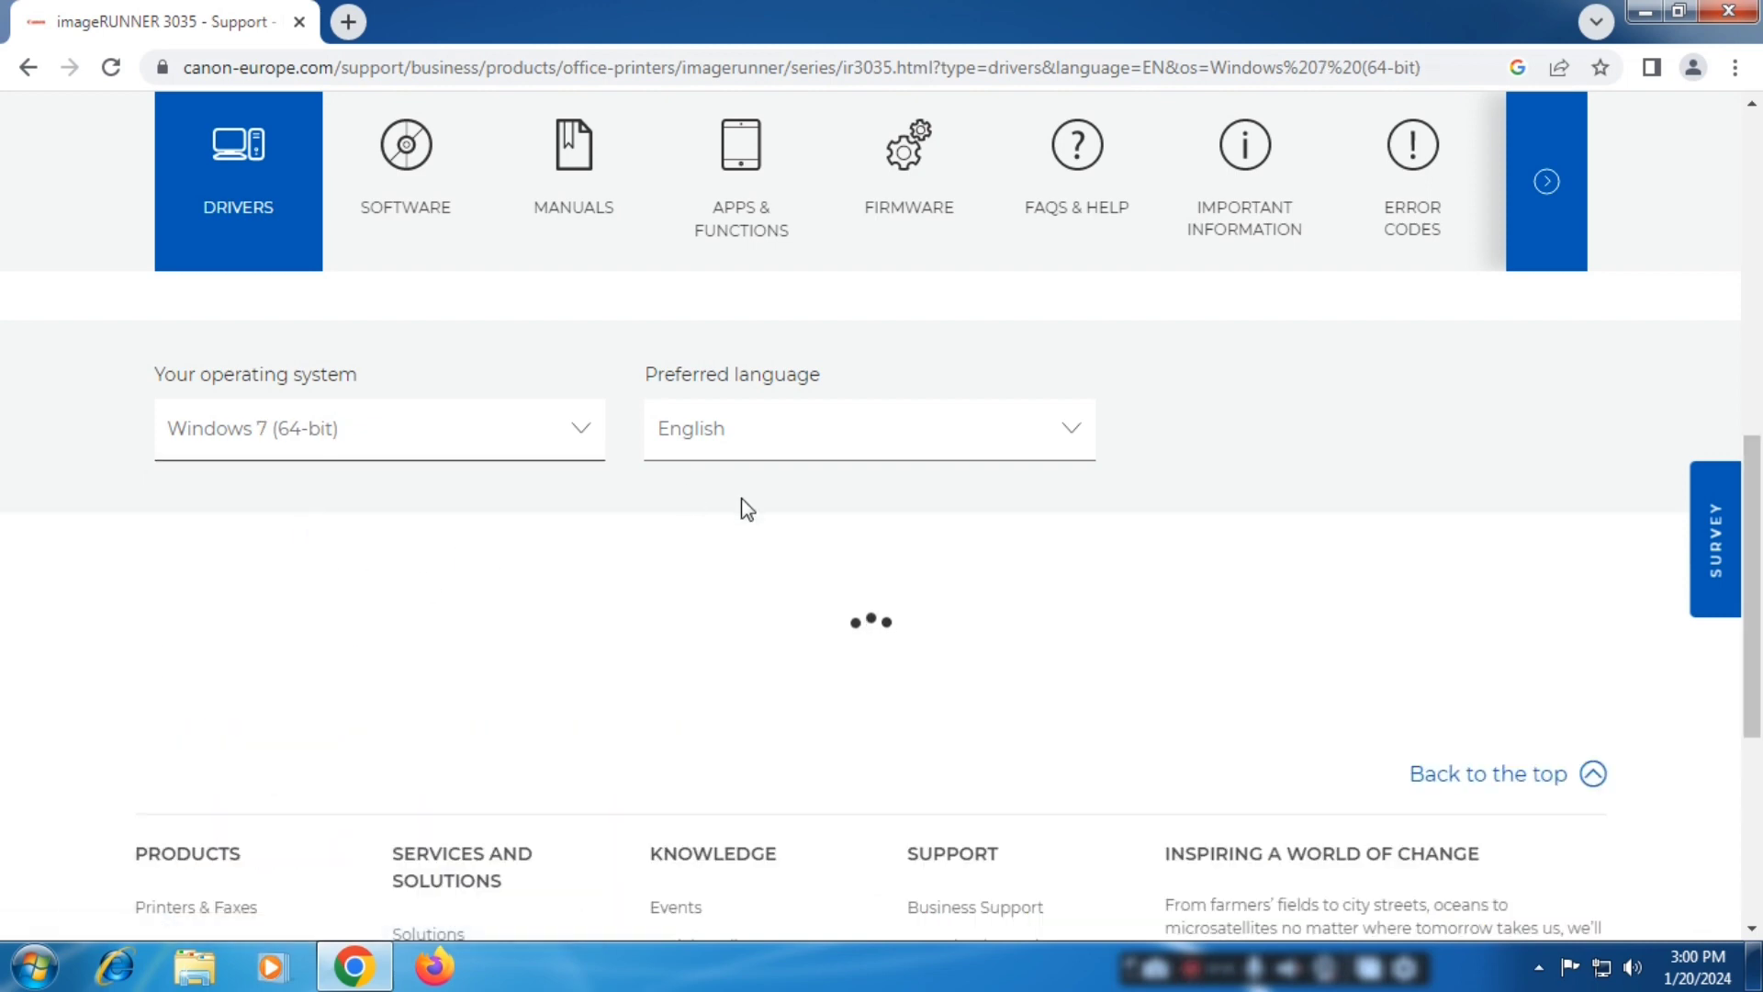
Step: Look through the imageRUNNER 3035 driver list for Windows 7 (64-bit) and close the survey invitation
scroll(751, 517, "down", 3)
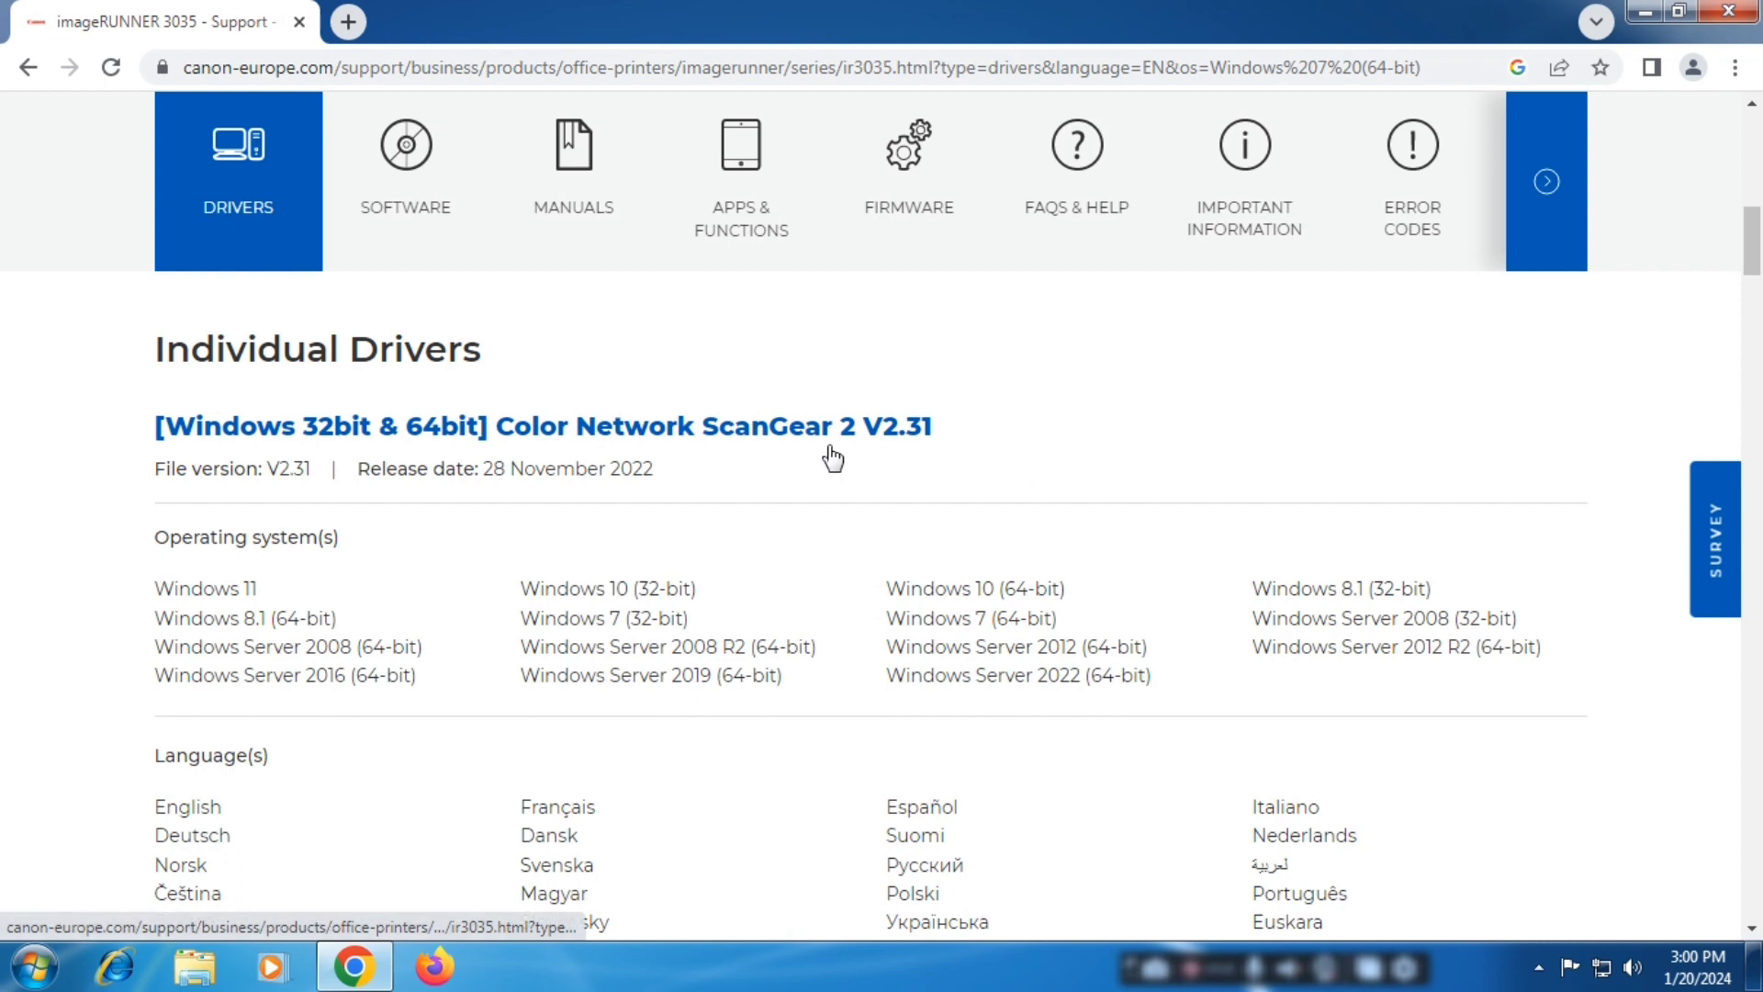
scroll(825, 466, "down", 2)
scroll(821, 468, "down", 6)
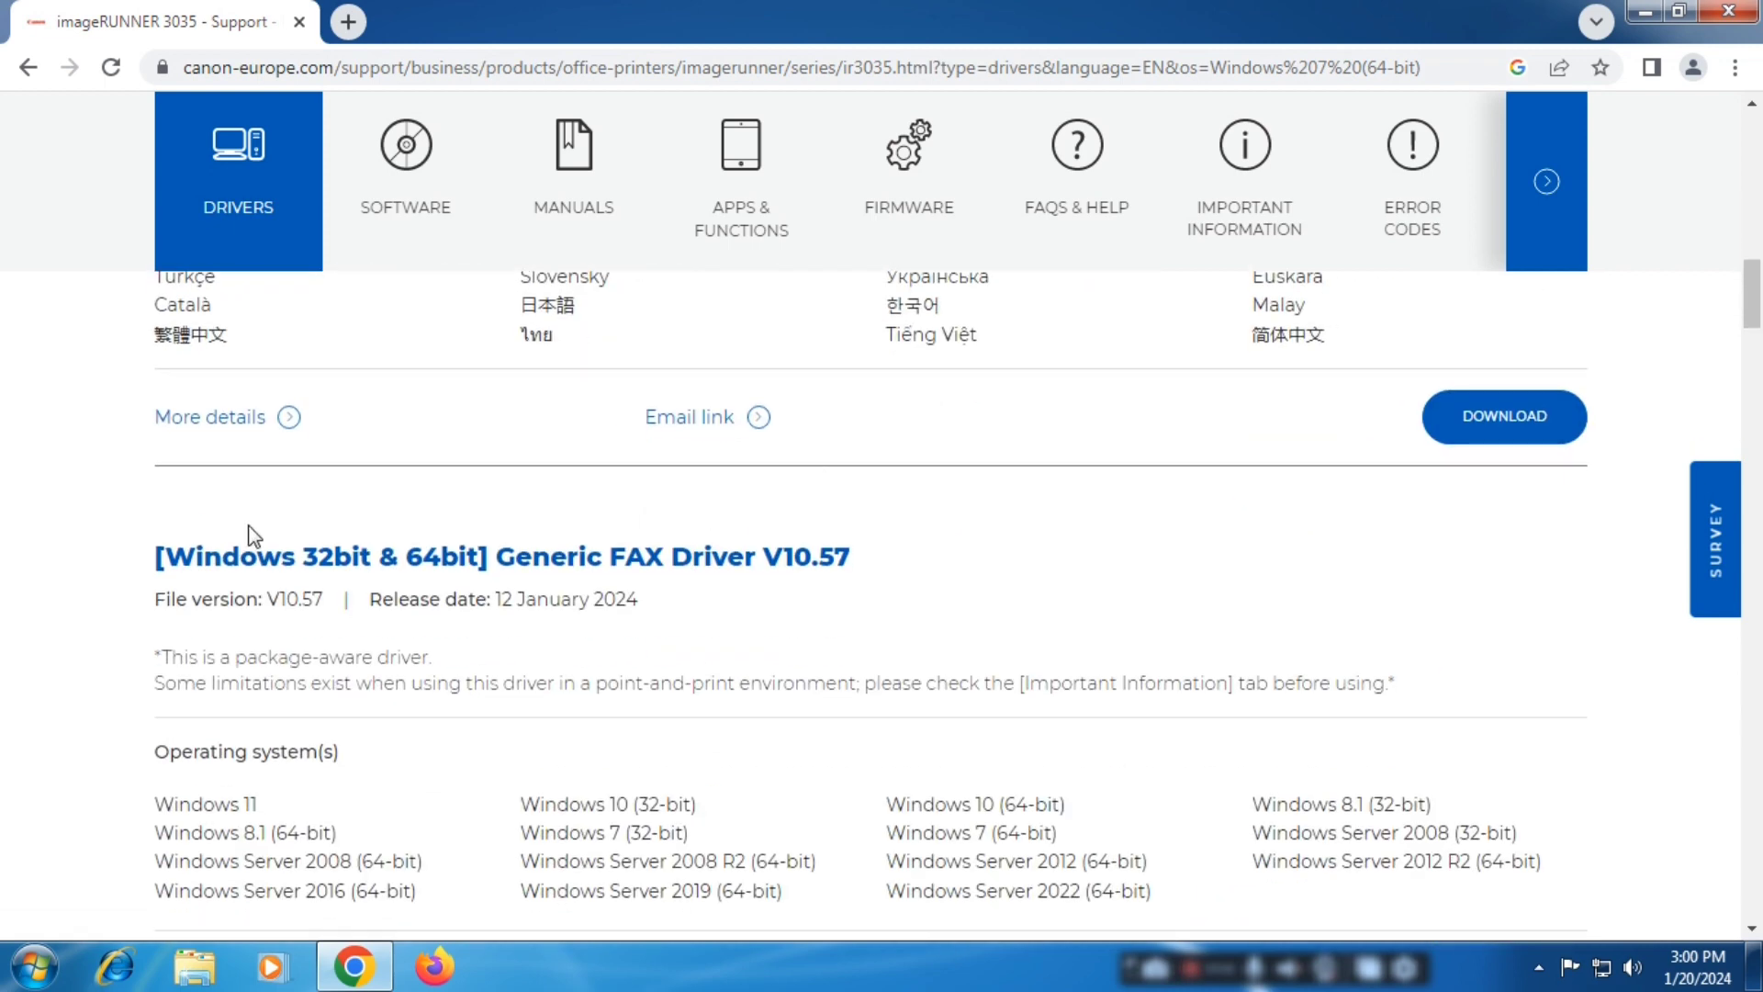
scroll(669, 547, "down", 3)
scroll(595, 580, "down", 7)
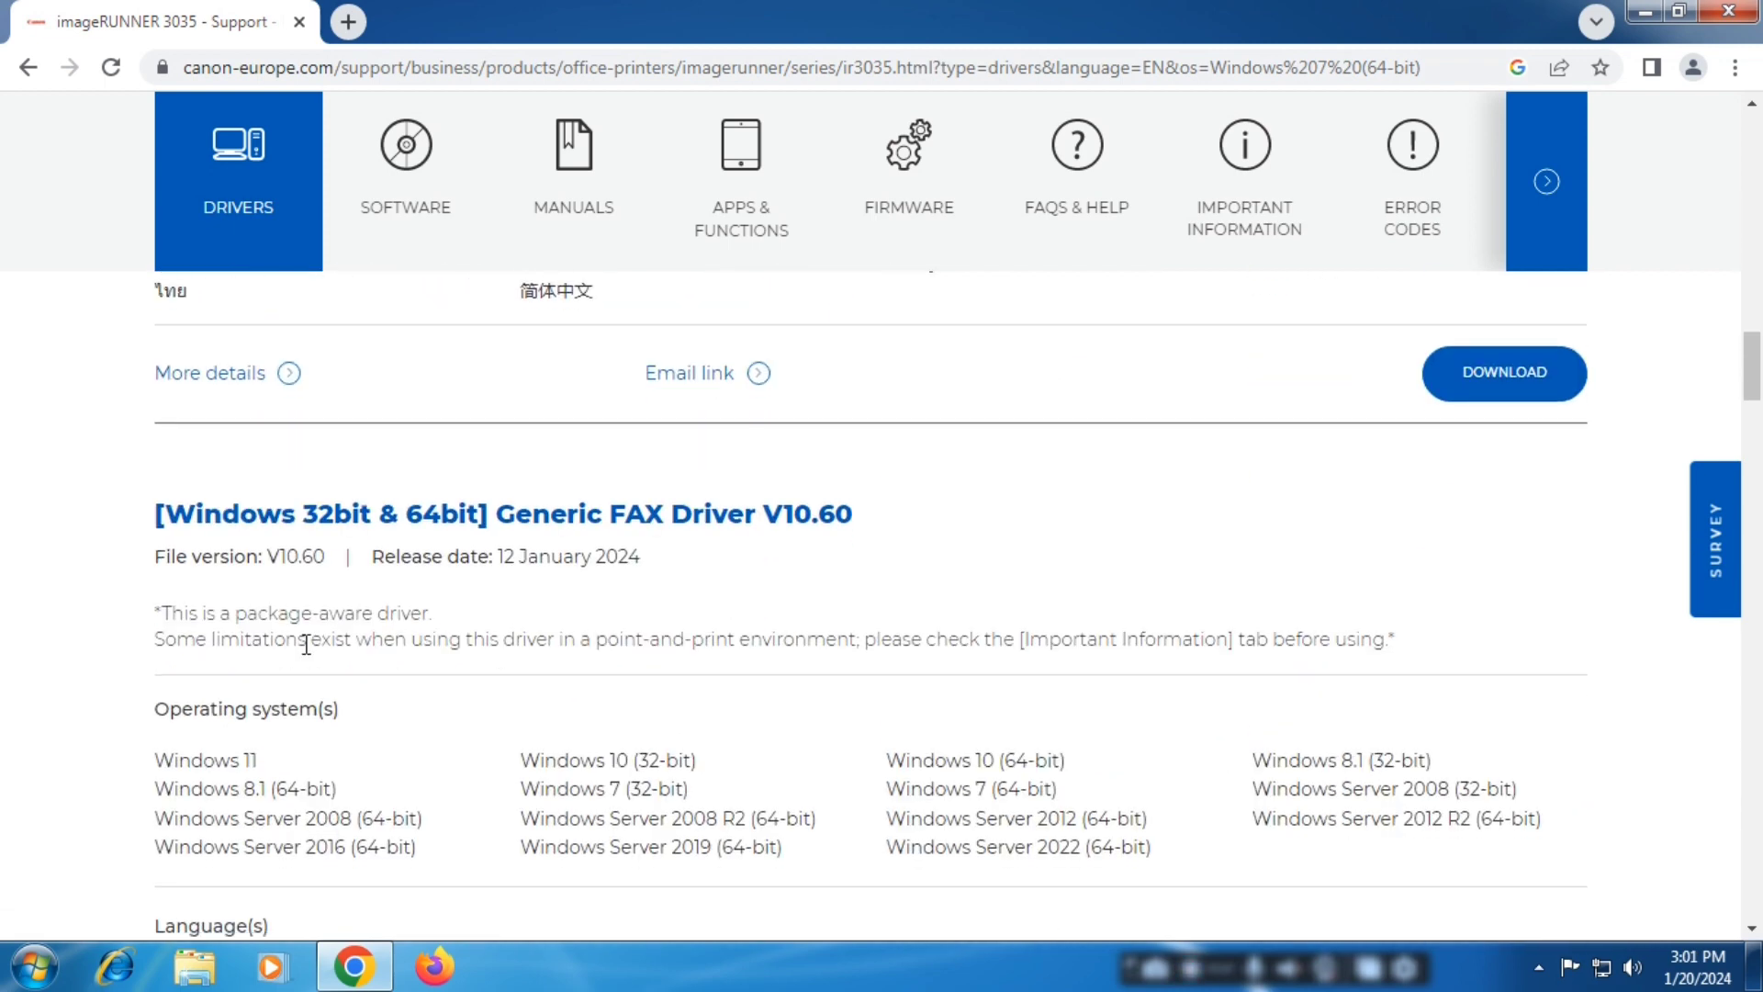
scroll(776, 555, "down", 11)
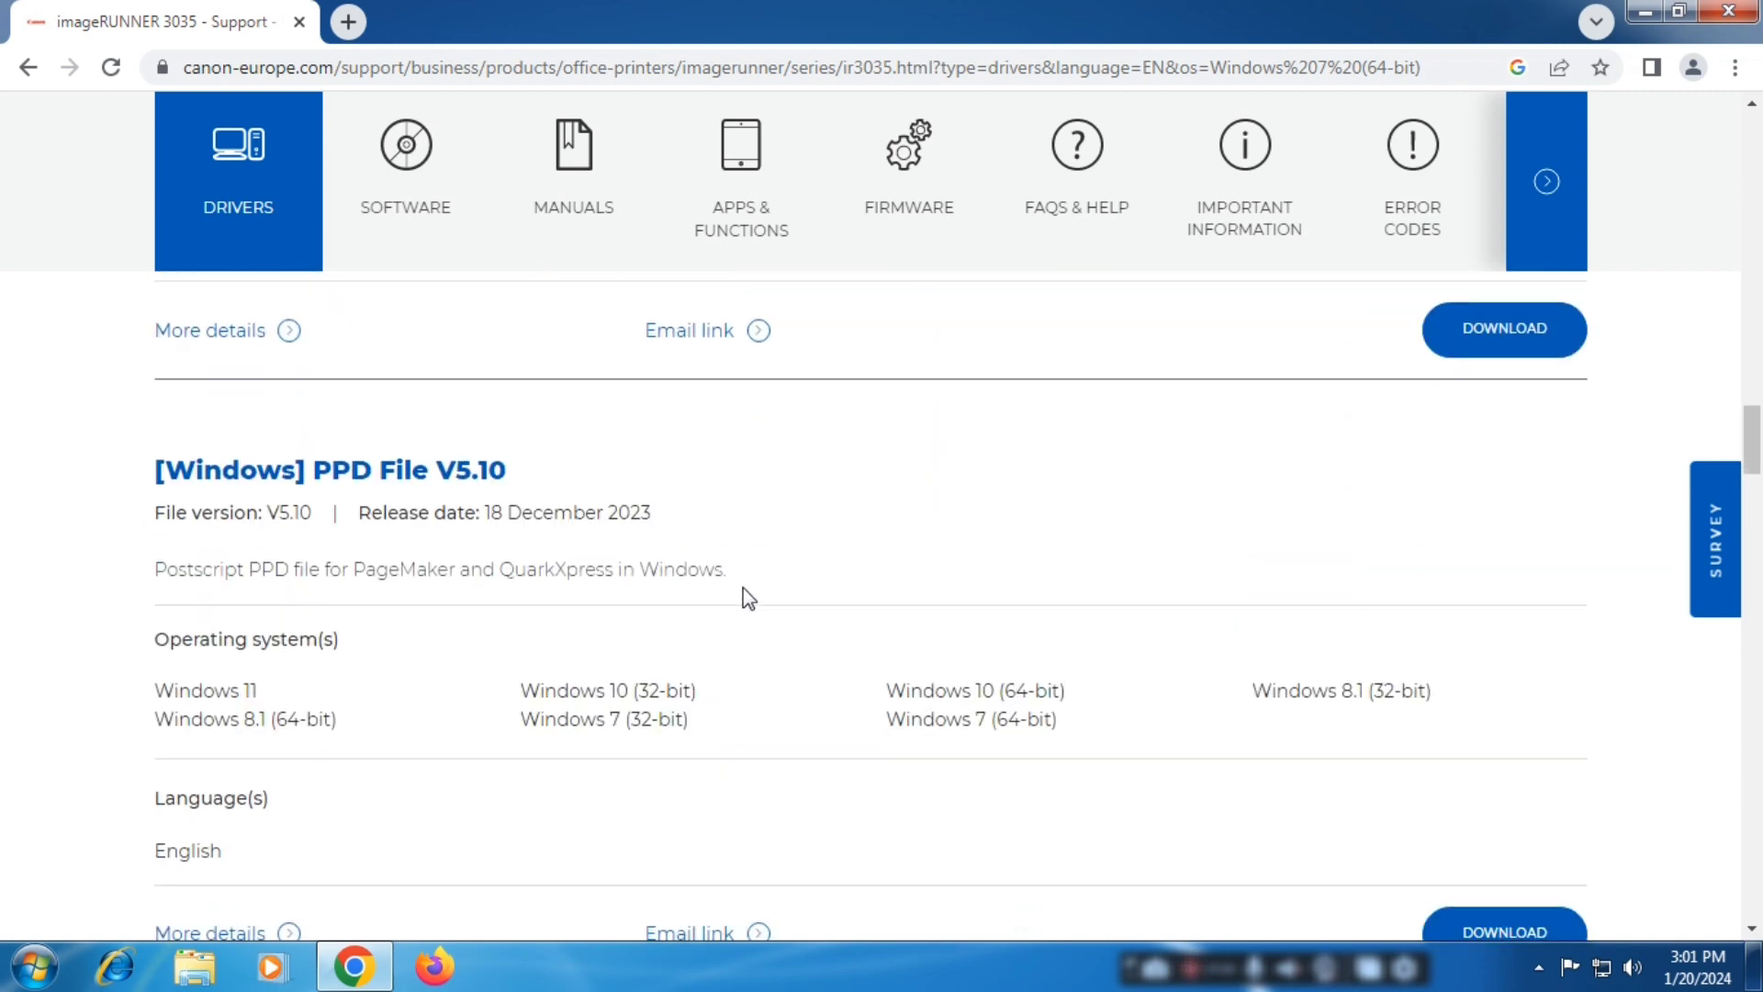
scroll(407, 503, "down", 7)
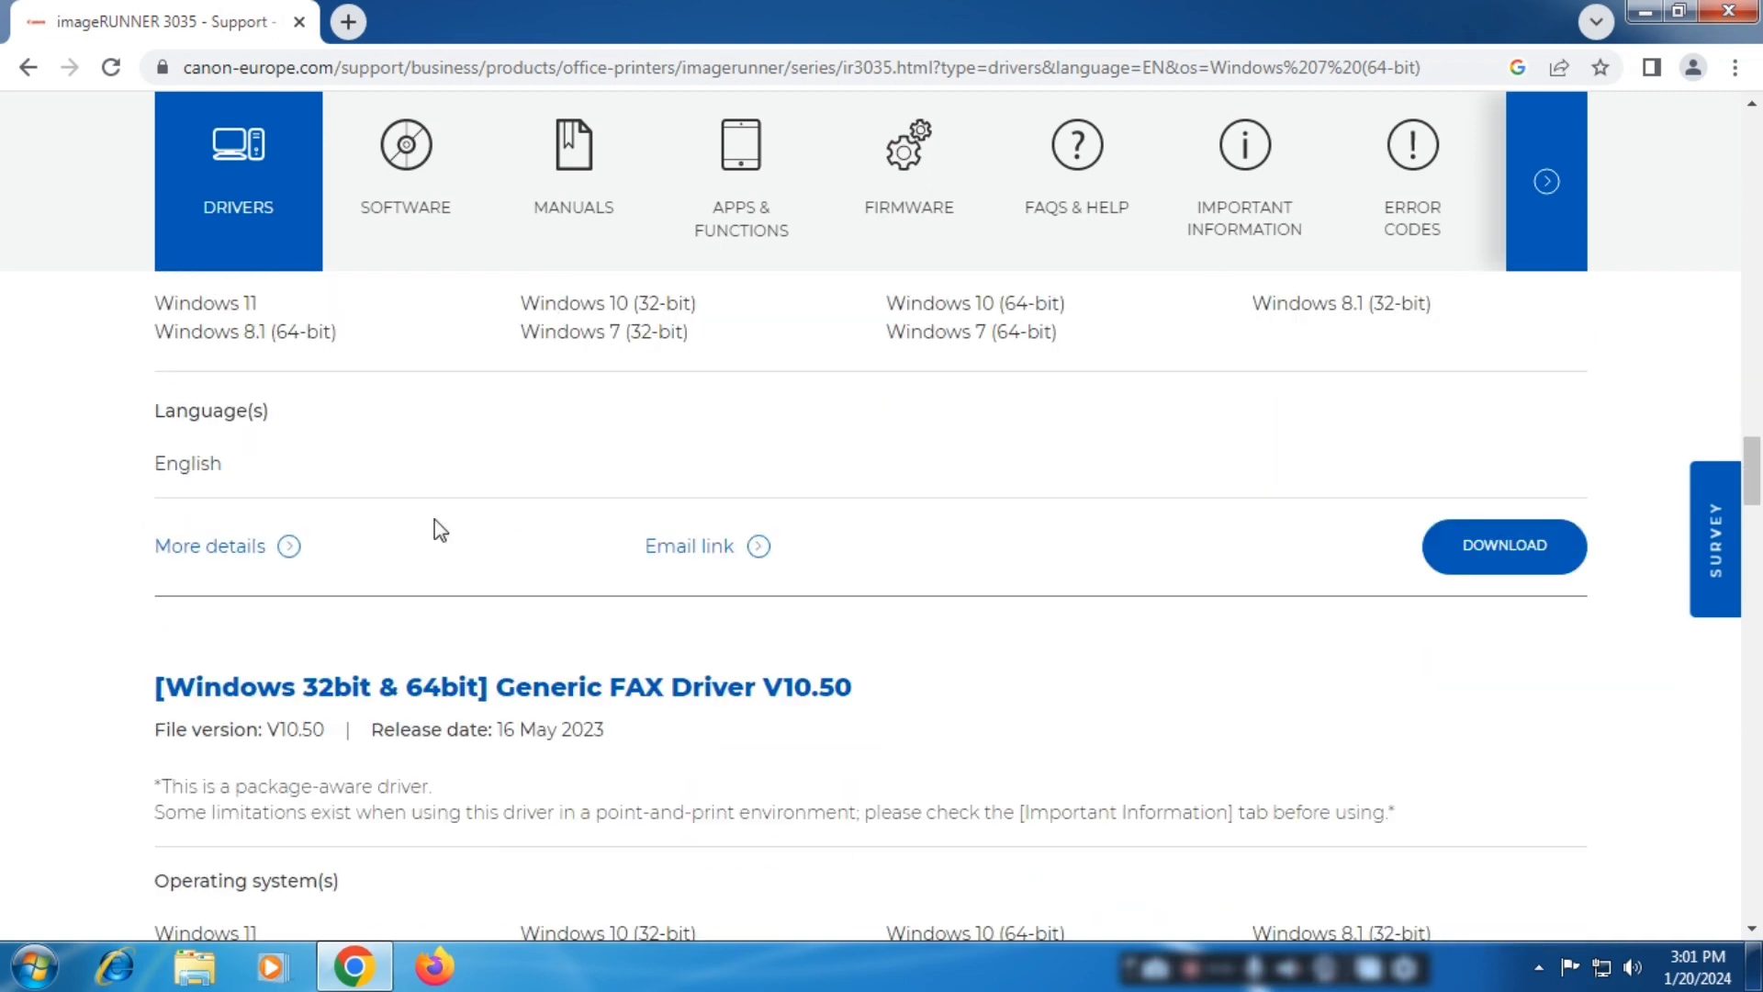
scroll(826, 533, "down", 1)
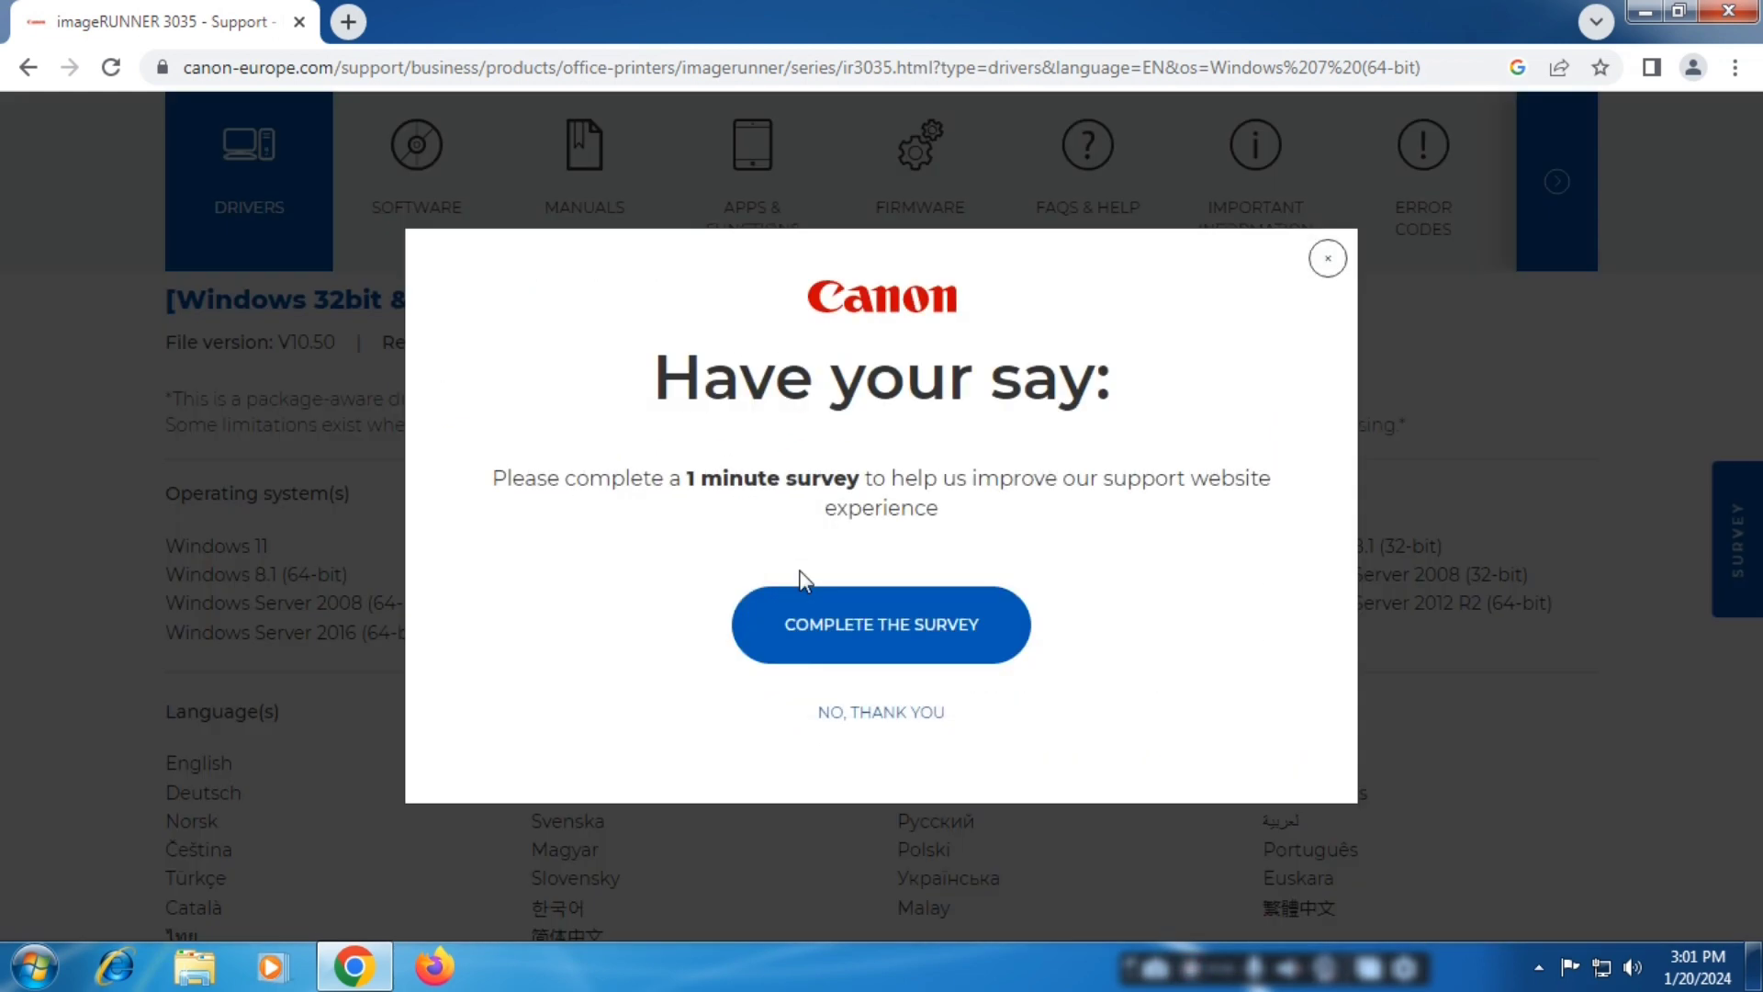
left_click(1347, 260)
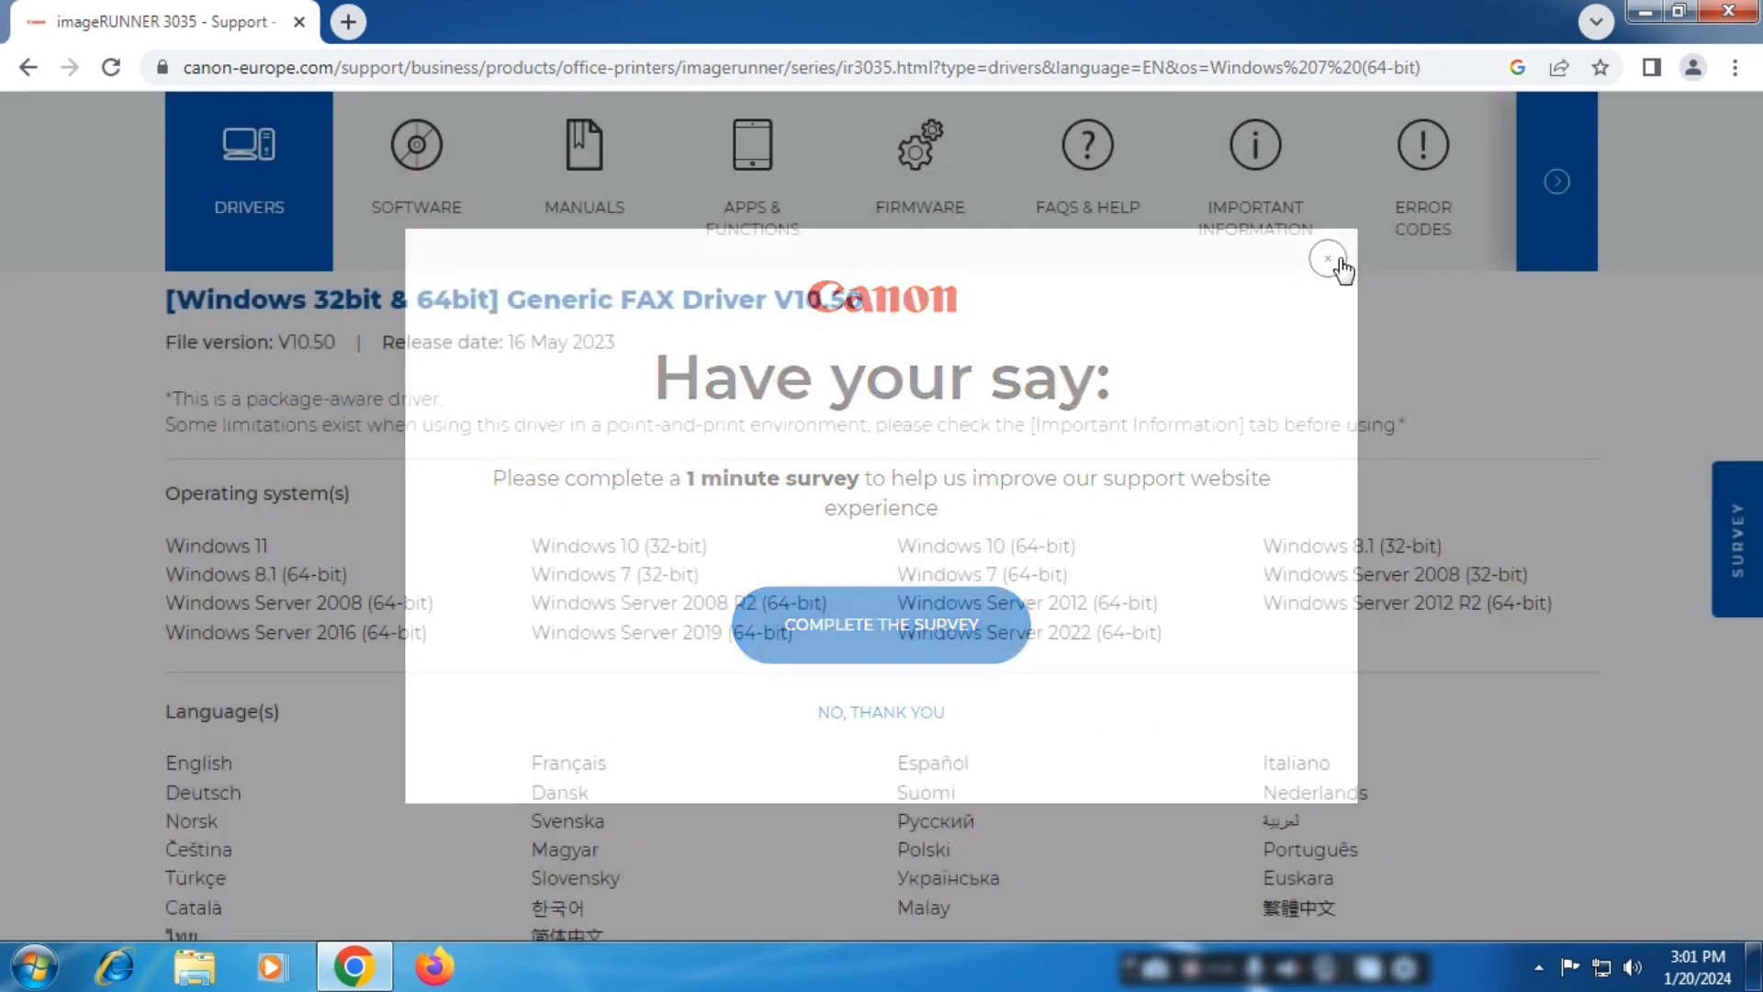
Step: Examine the individual driver entries from Color Network ScanGear 2 down to the UFRII printer driver
scroll(732, 394, "down", 4)
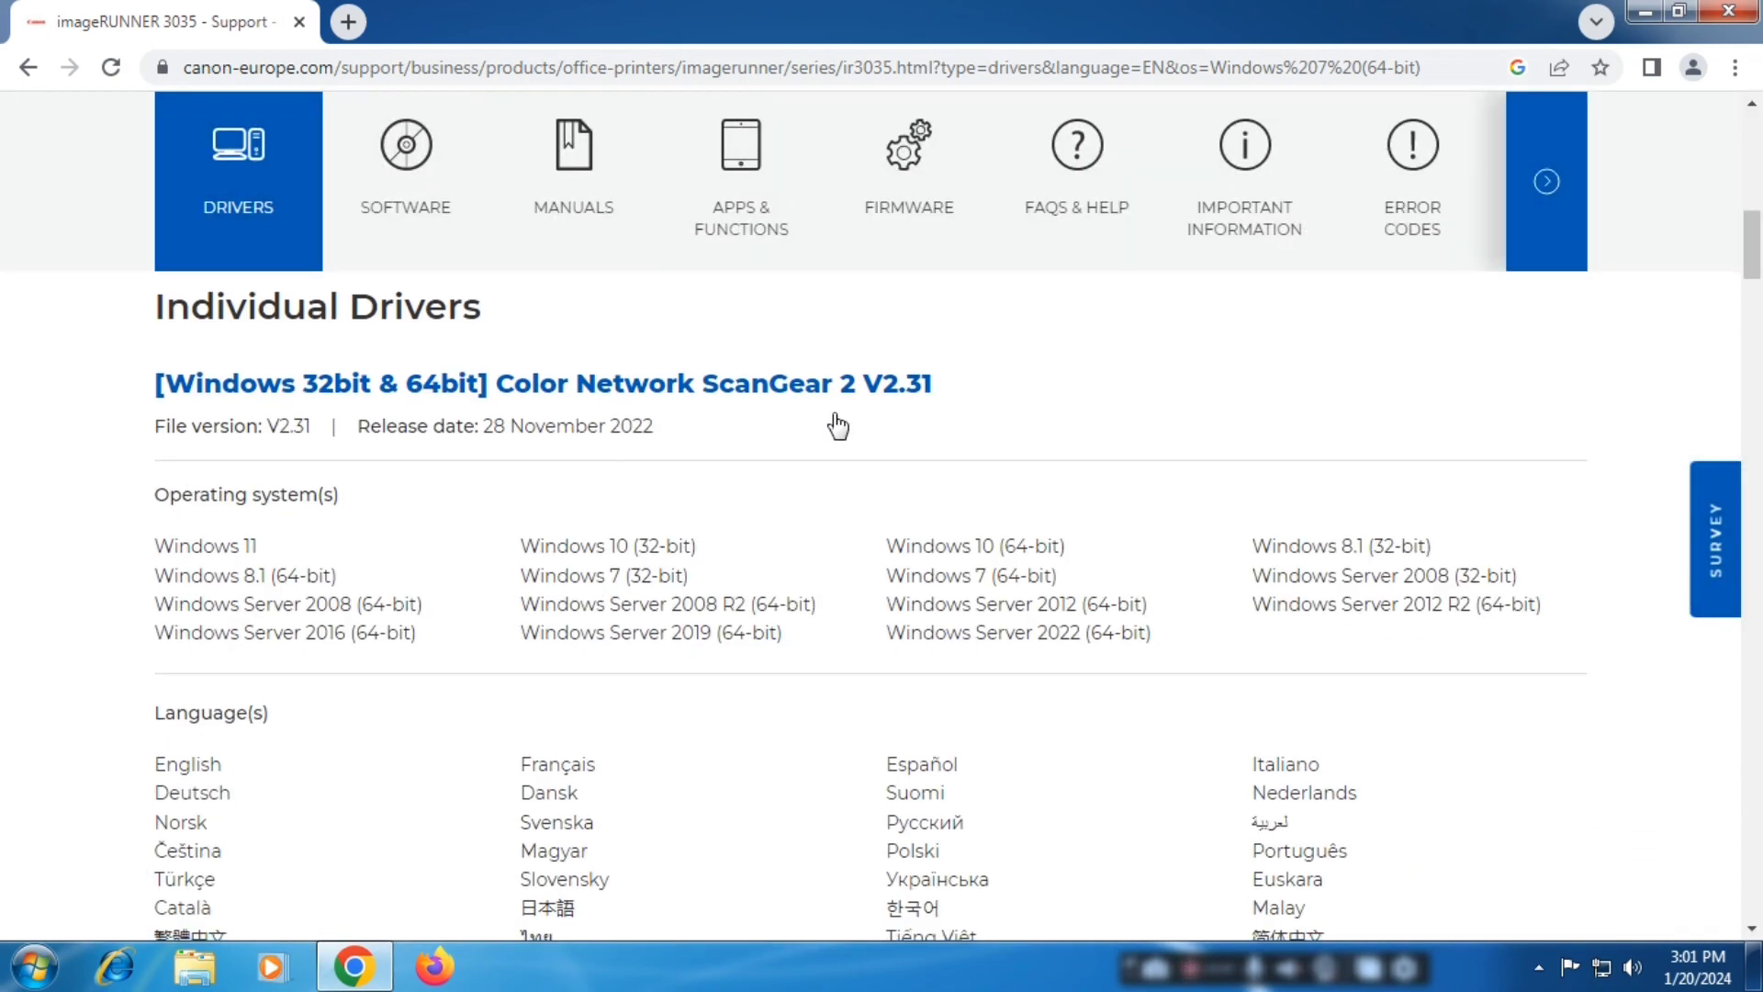
scroll(830, 421, "down", 8)
scroll(936, 484, "down", 11)
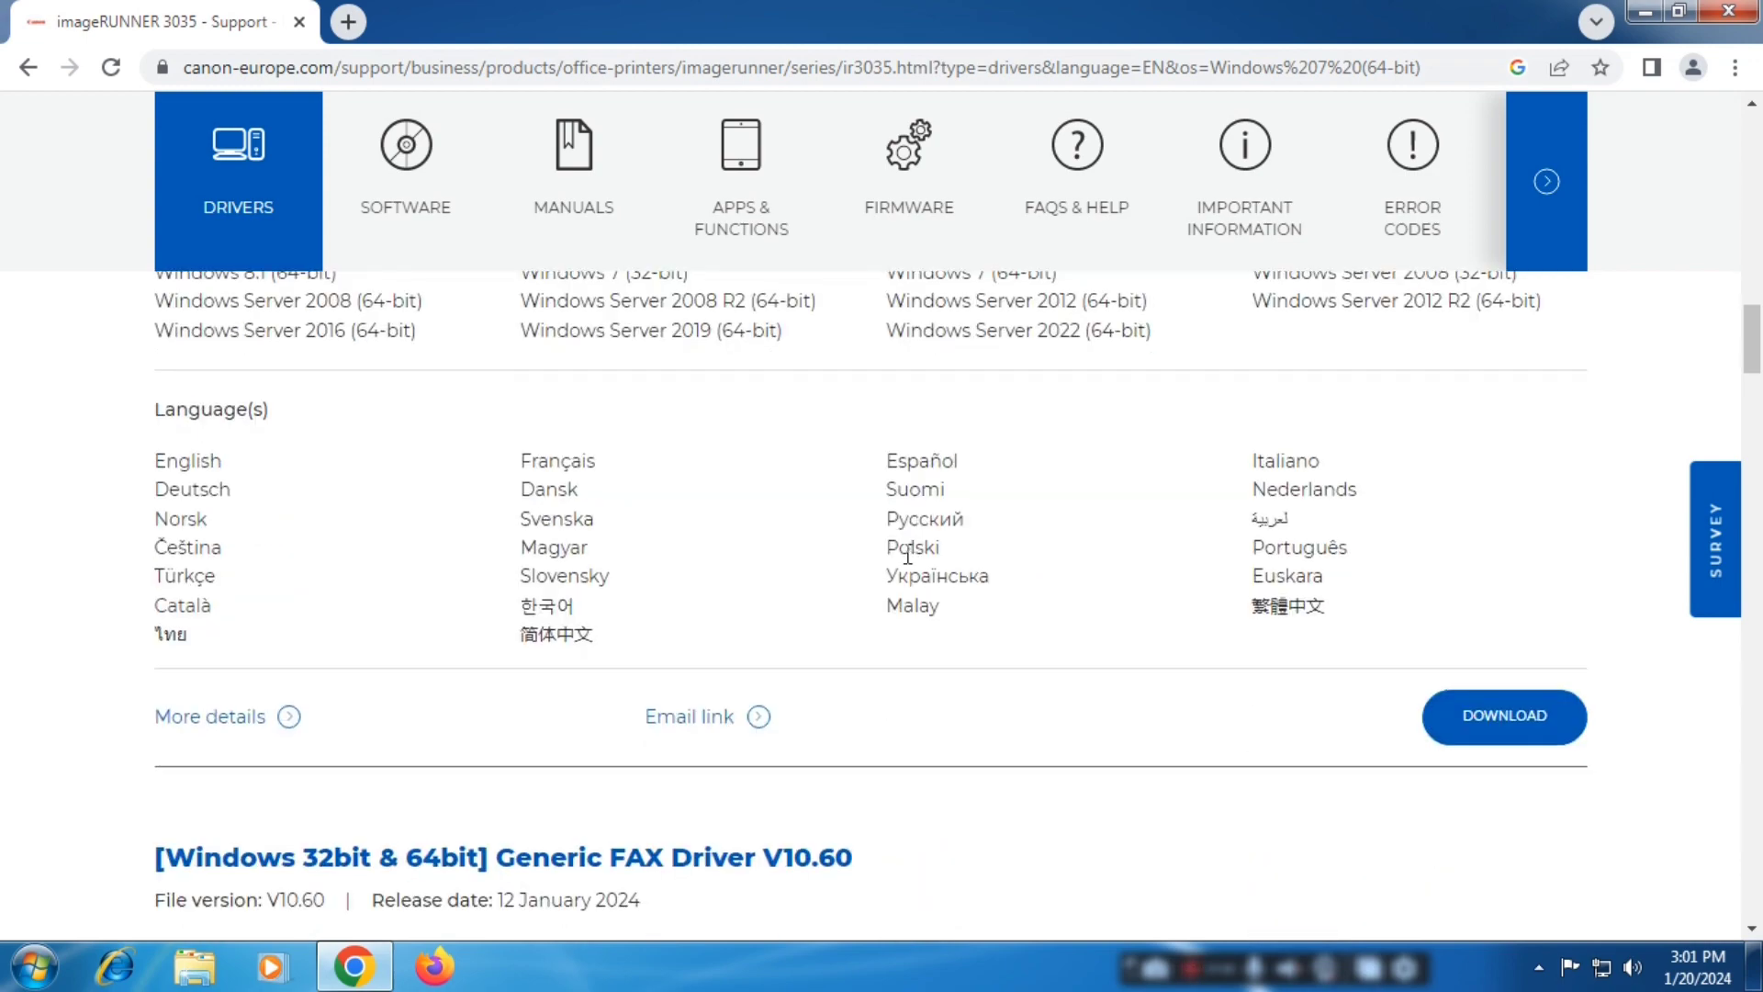
scroll(970, 478, "up", 1)
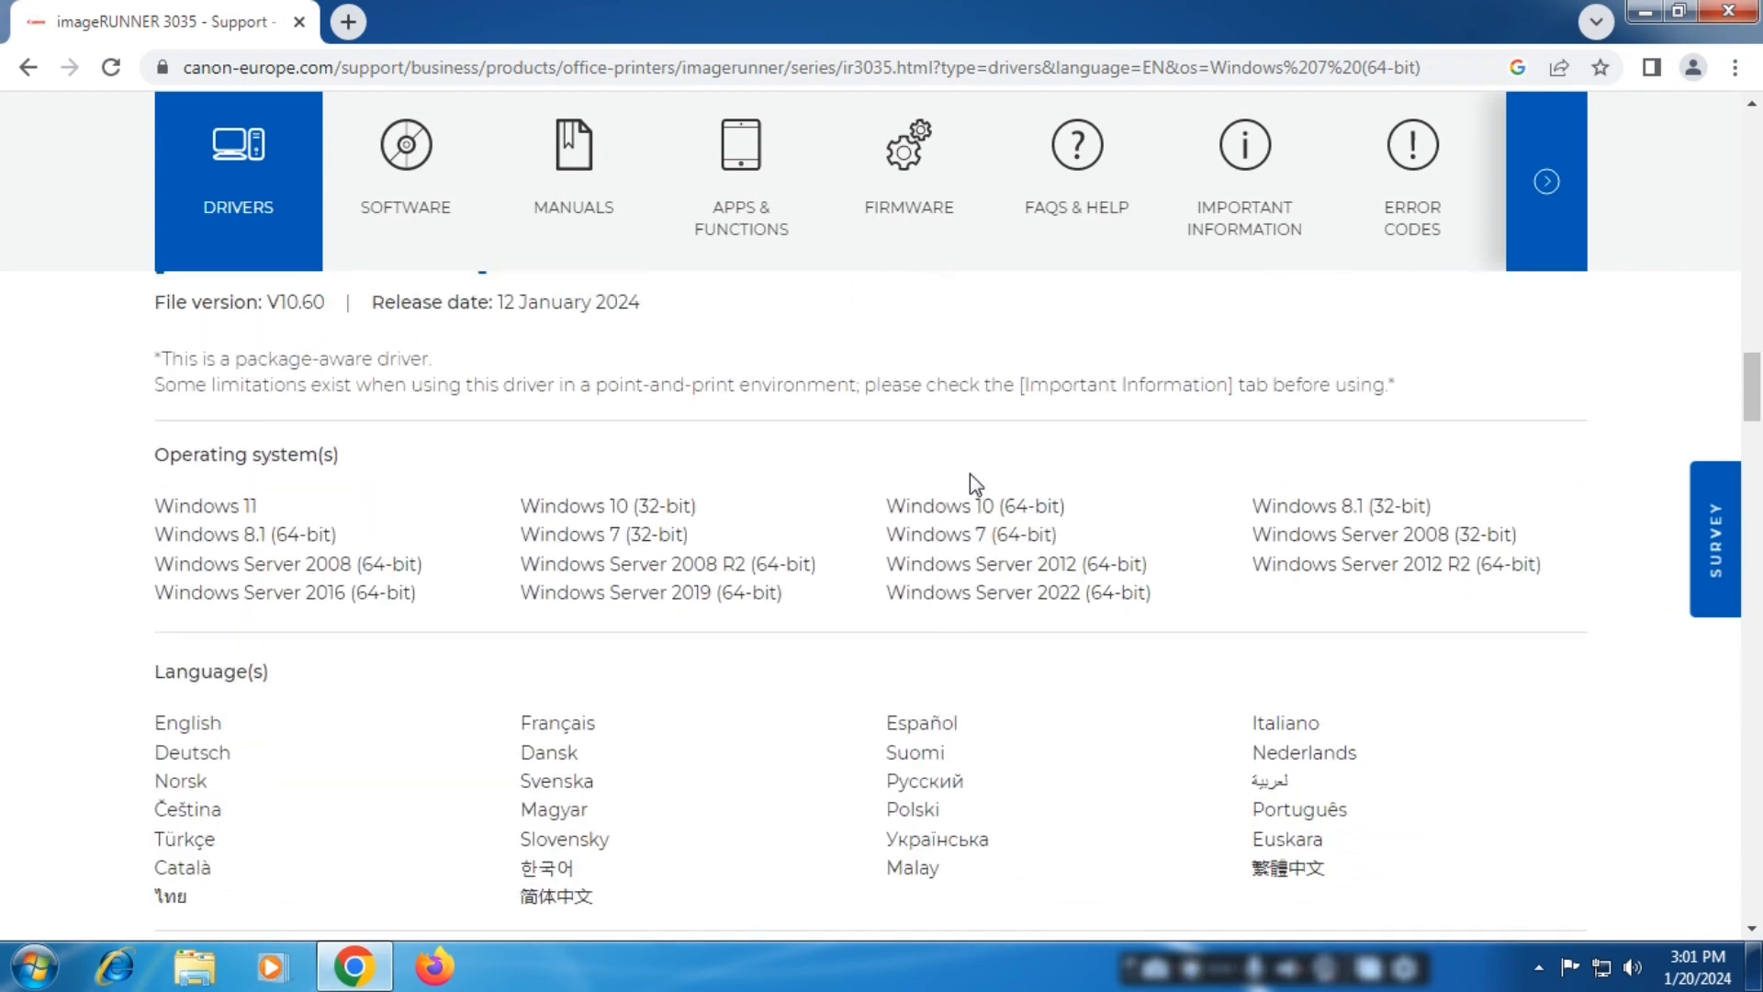
scroll(970, 478, "down", 9)
scroll(434, 482, "down", 4)
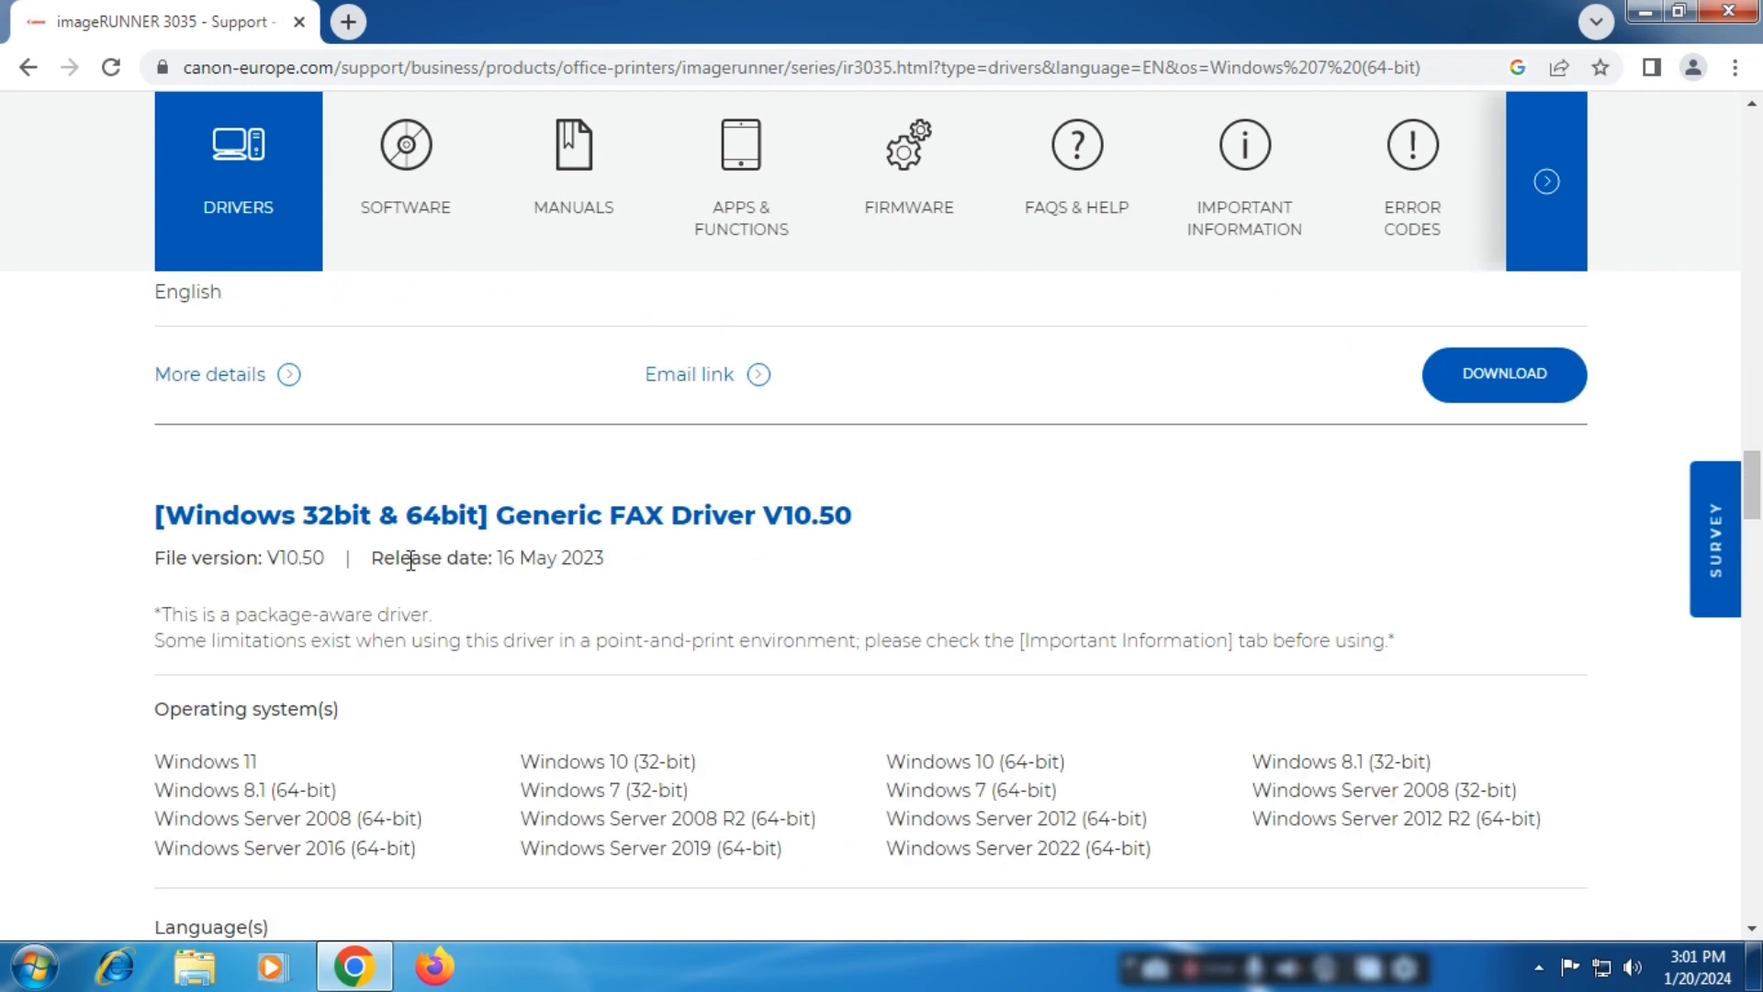
scroll(760, 553, "down", 12)
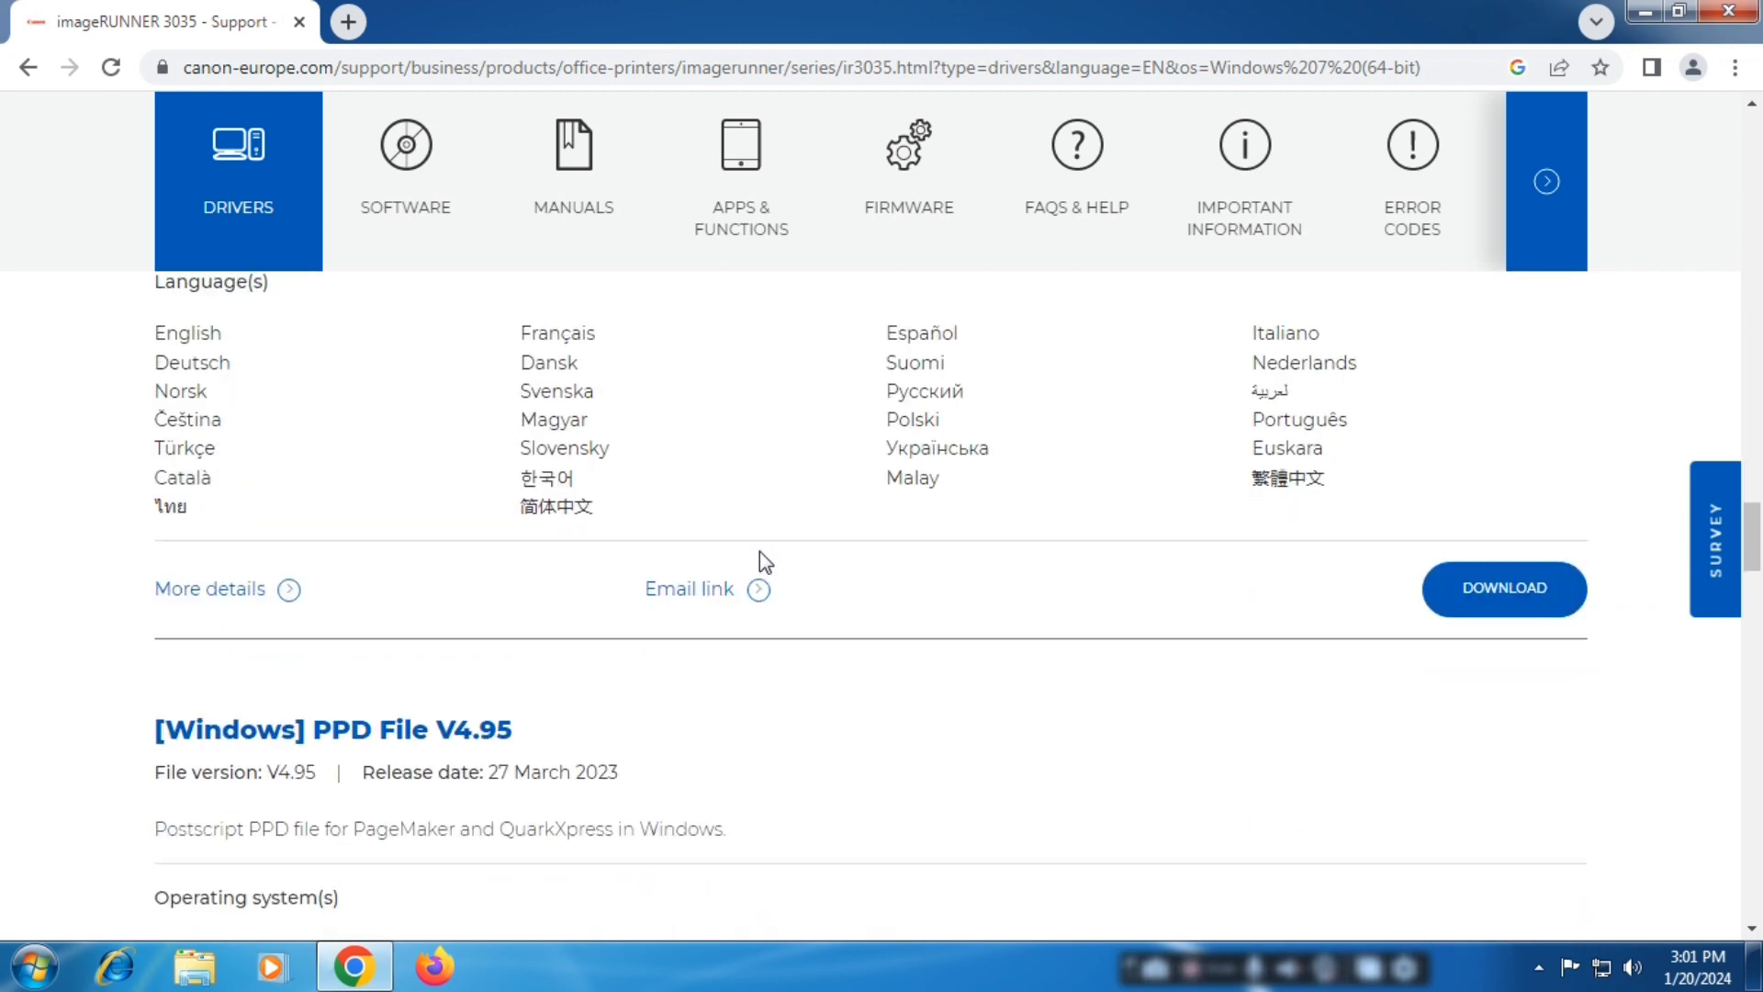
scroll(760, 553, "down", 9)
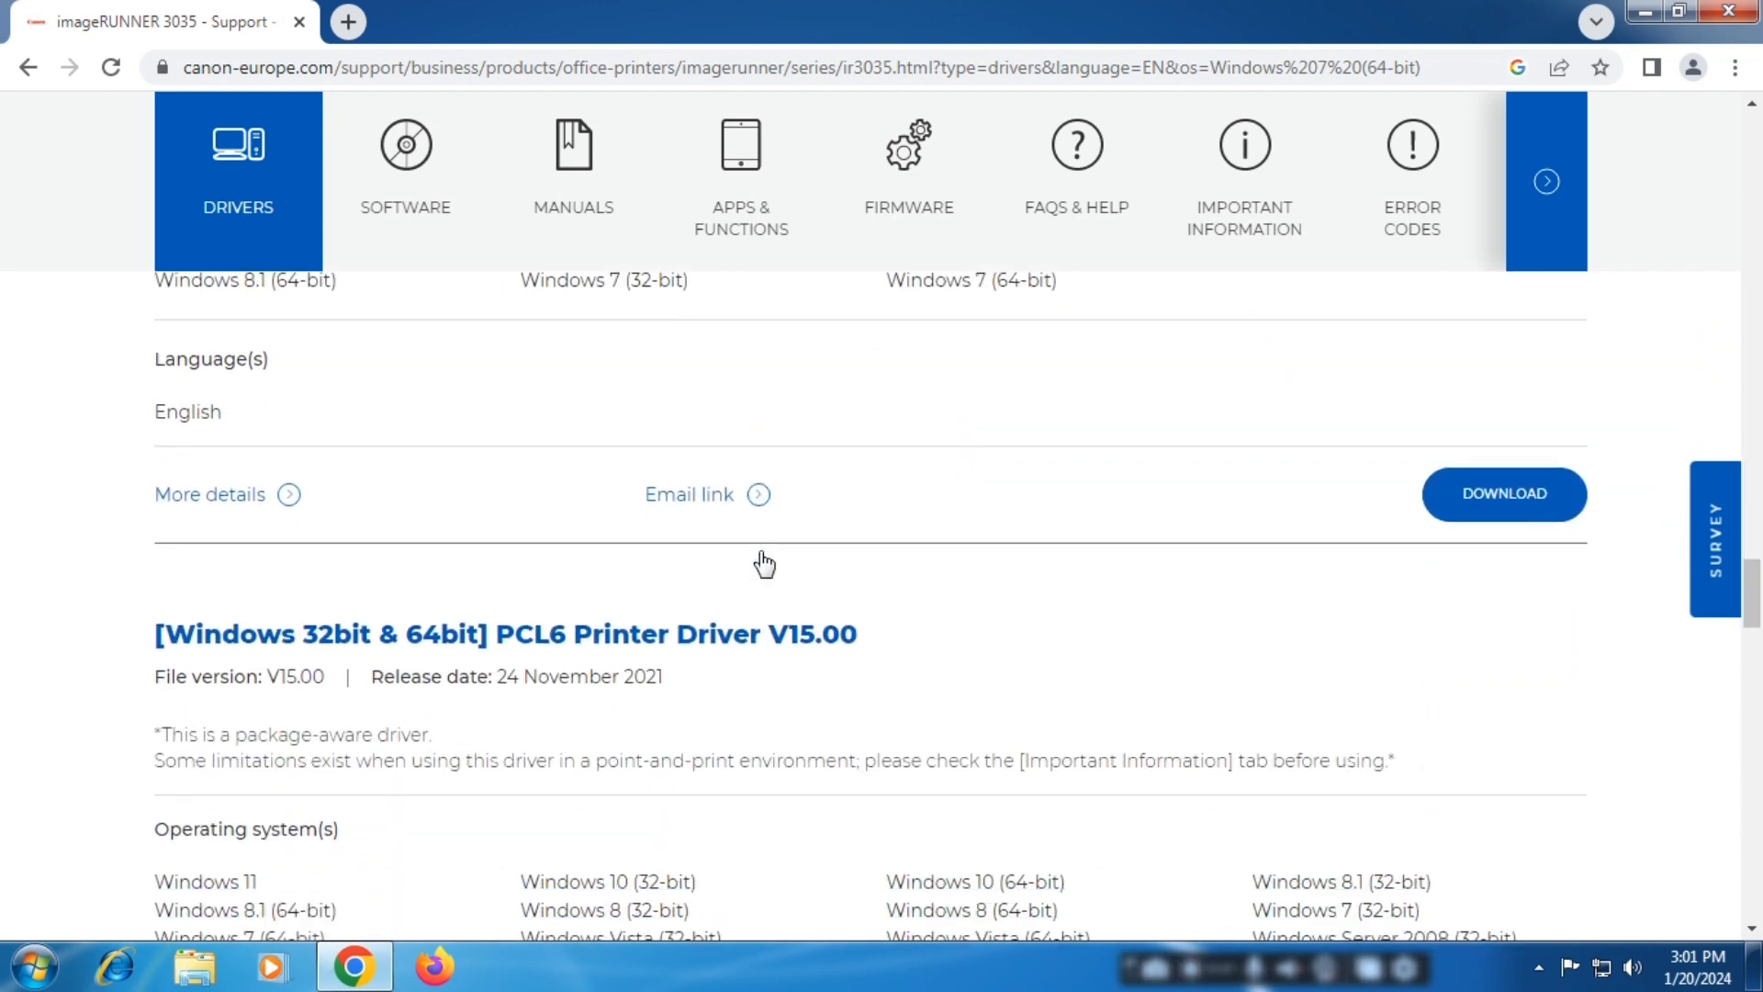
scroll(762, 562, "down", 9)
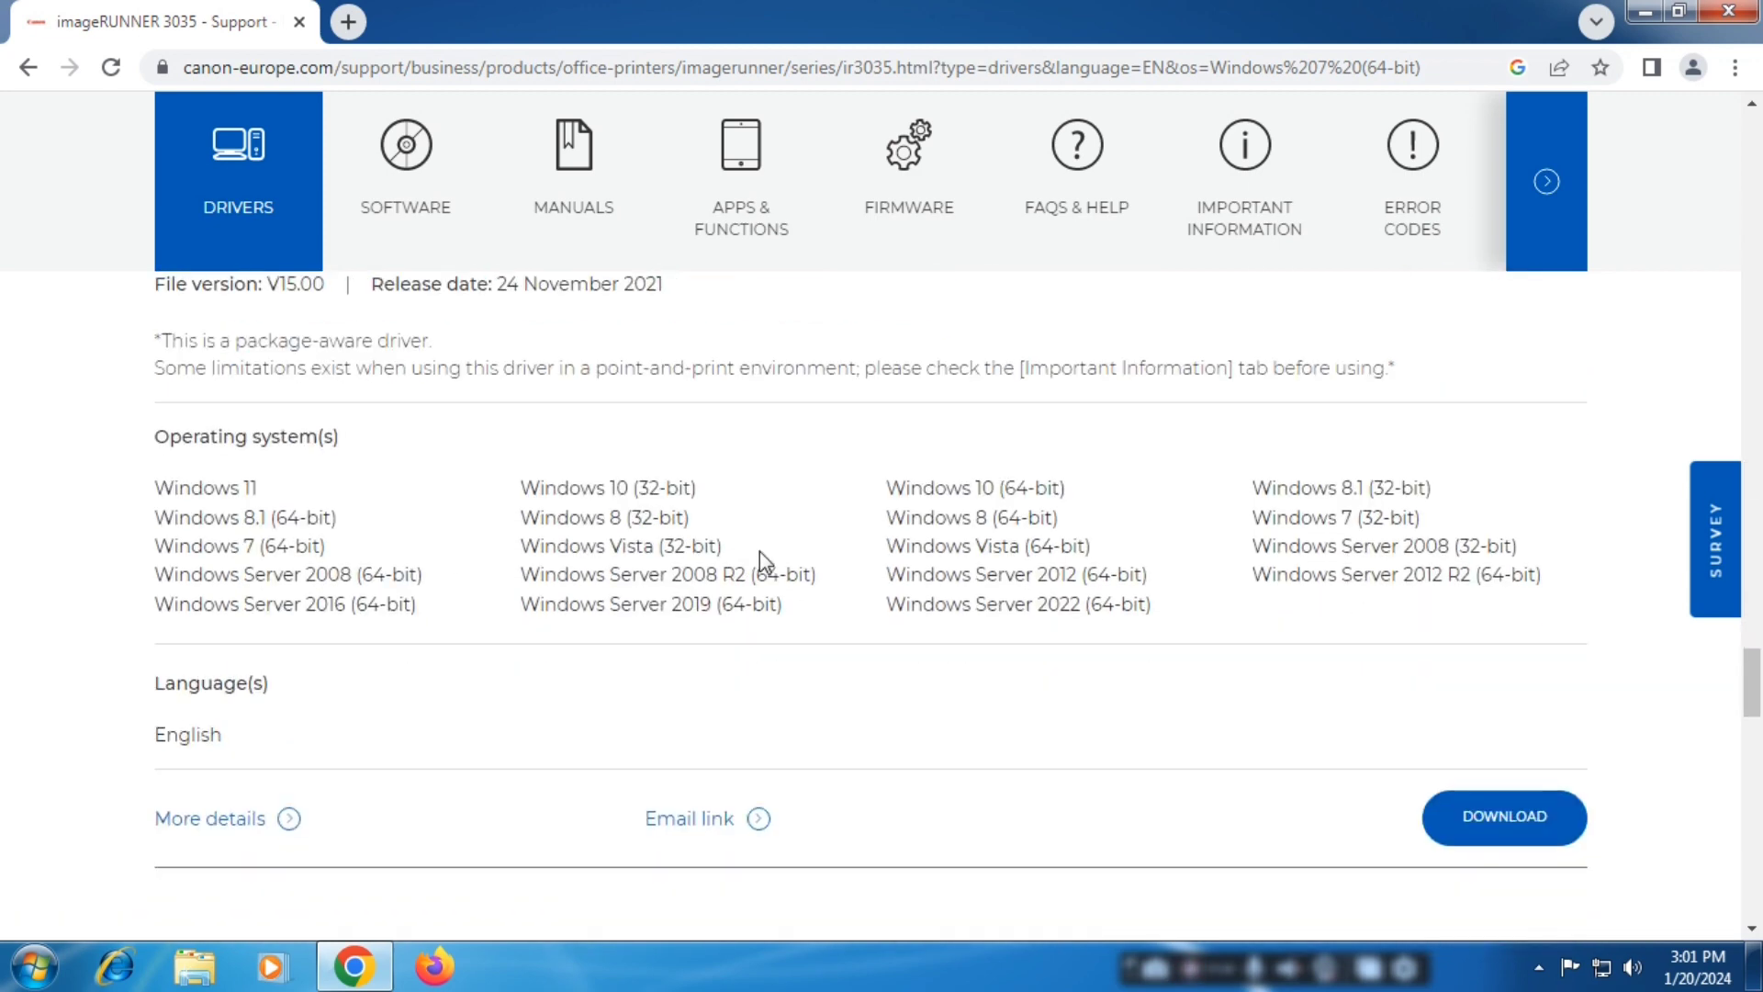
scroll(758, 551, "down", 7)
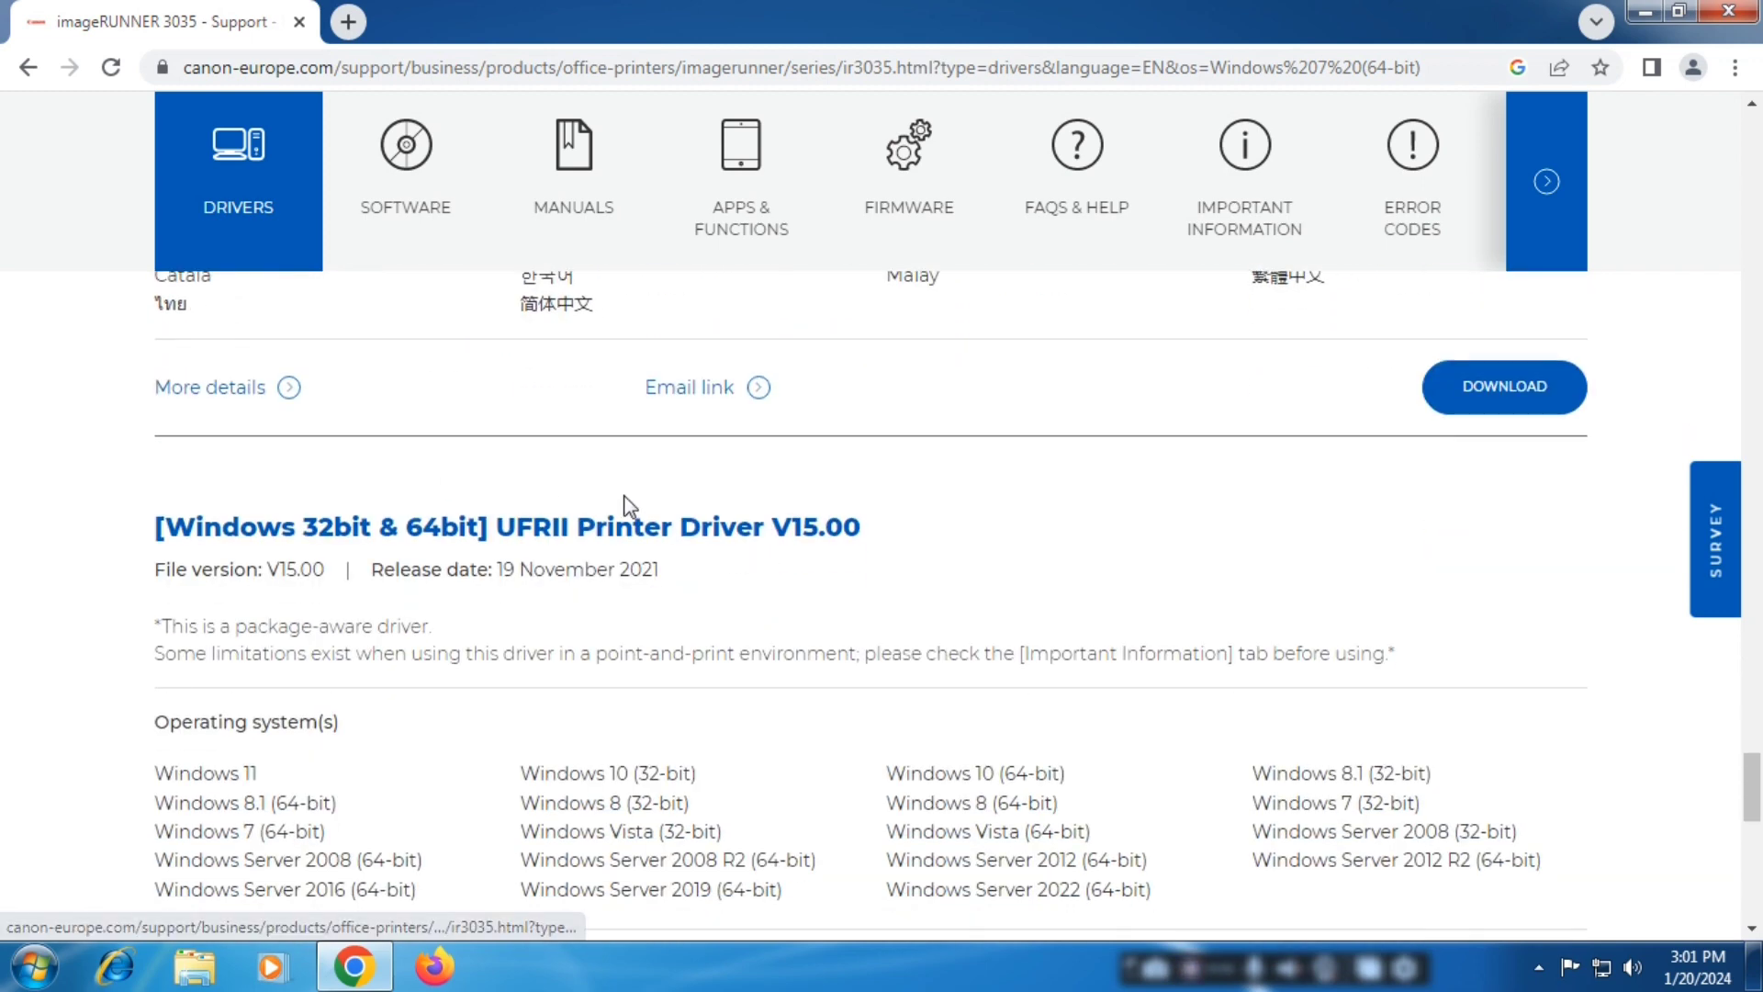
scroll(591, 554, "down", 5)
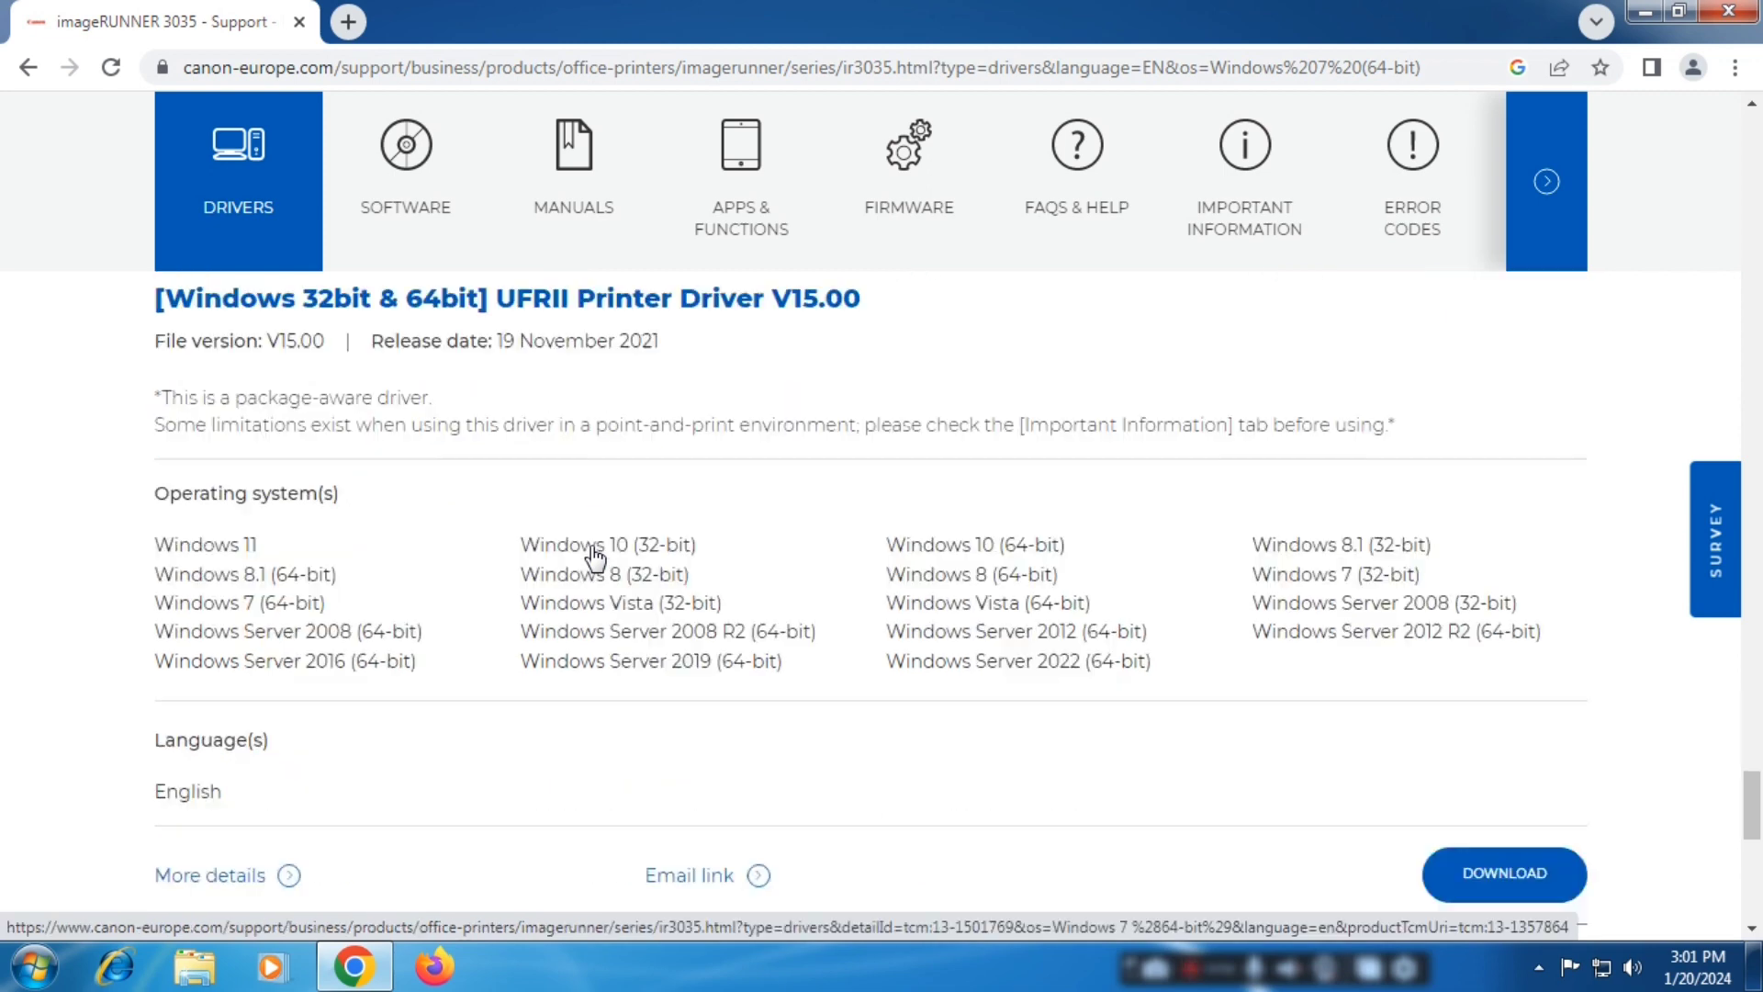
Step: Compare the UFRII Printer Driver V15.00 entry with its neighbours and open its details page
scroll(591, 554, "up", 4)
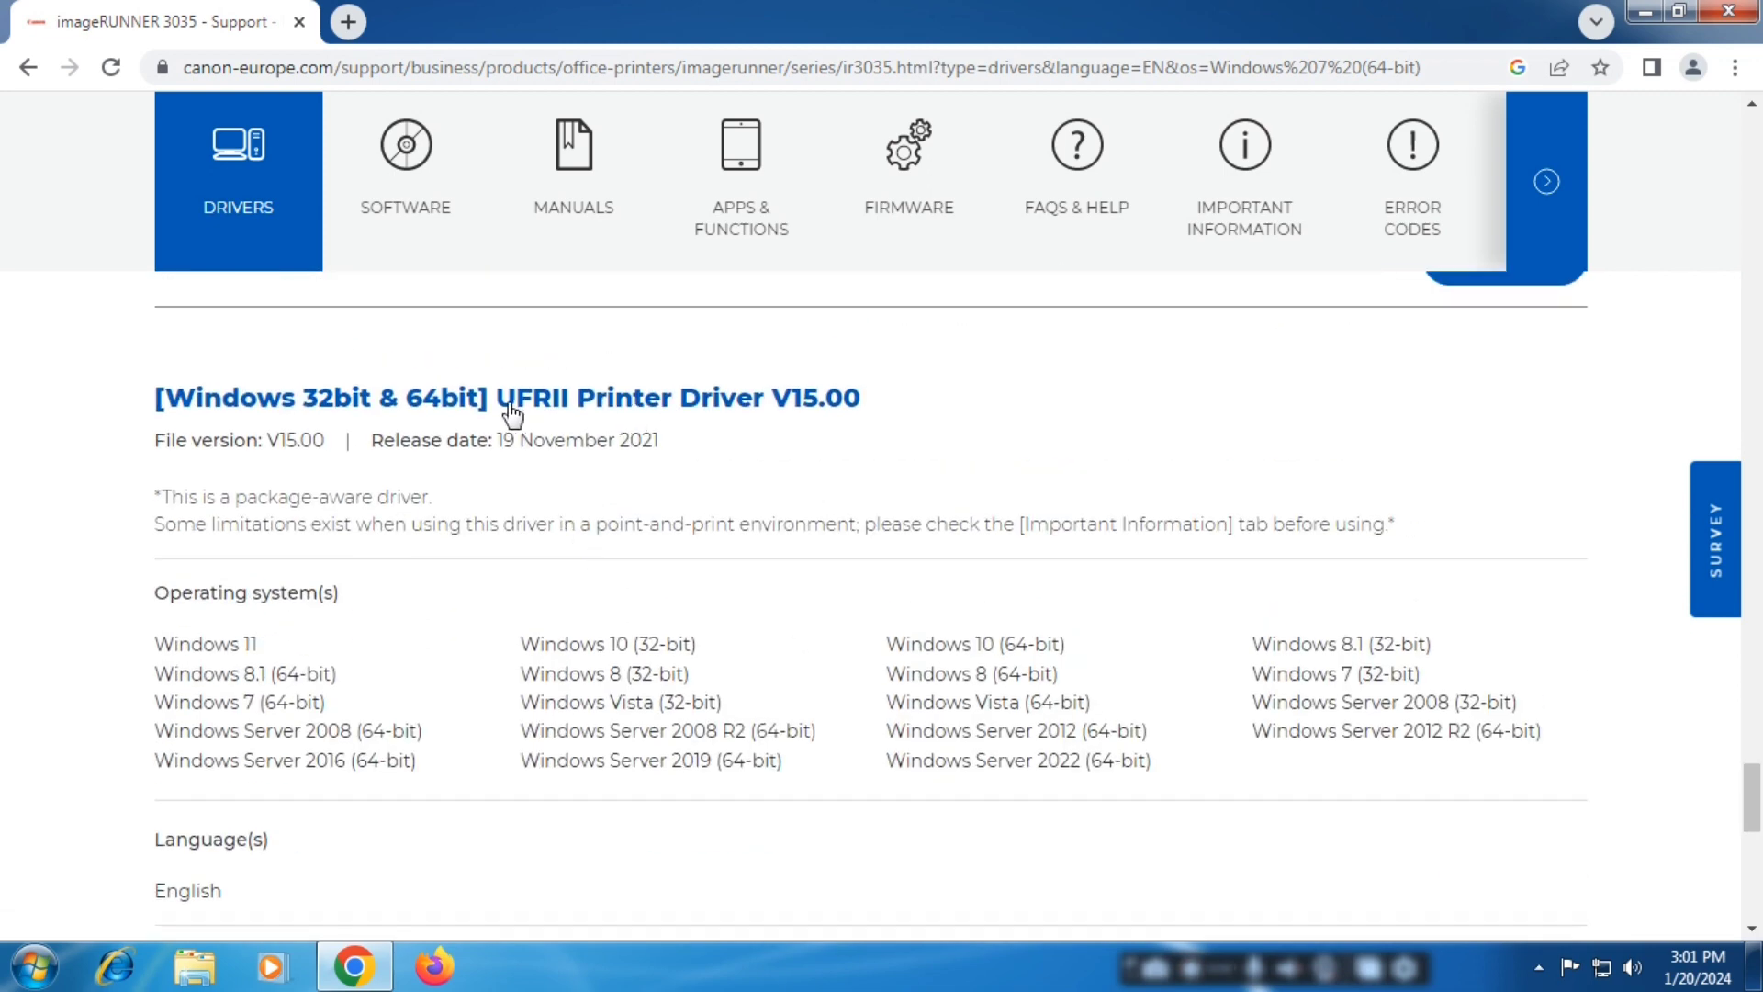
scroll(633, 413, "up", 6)
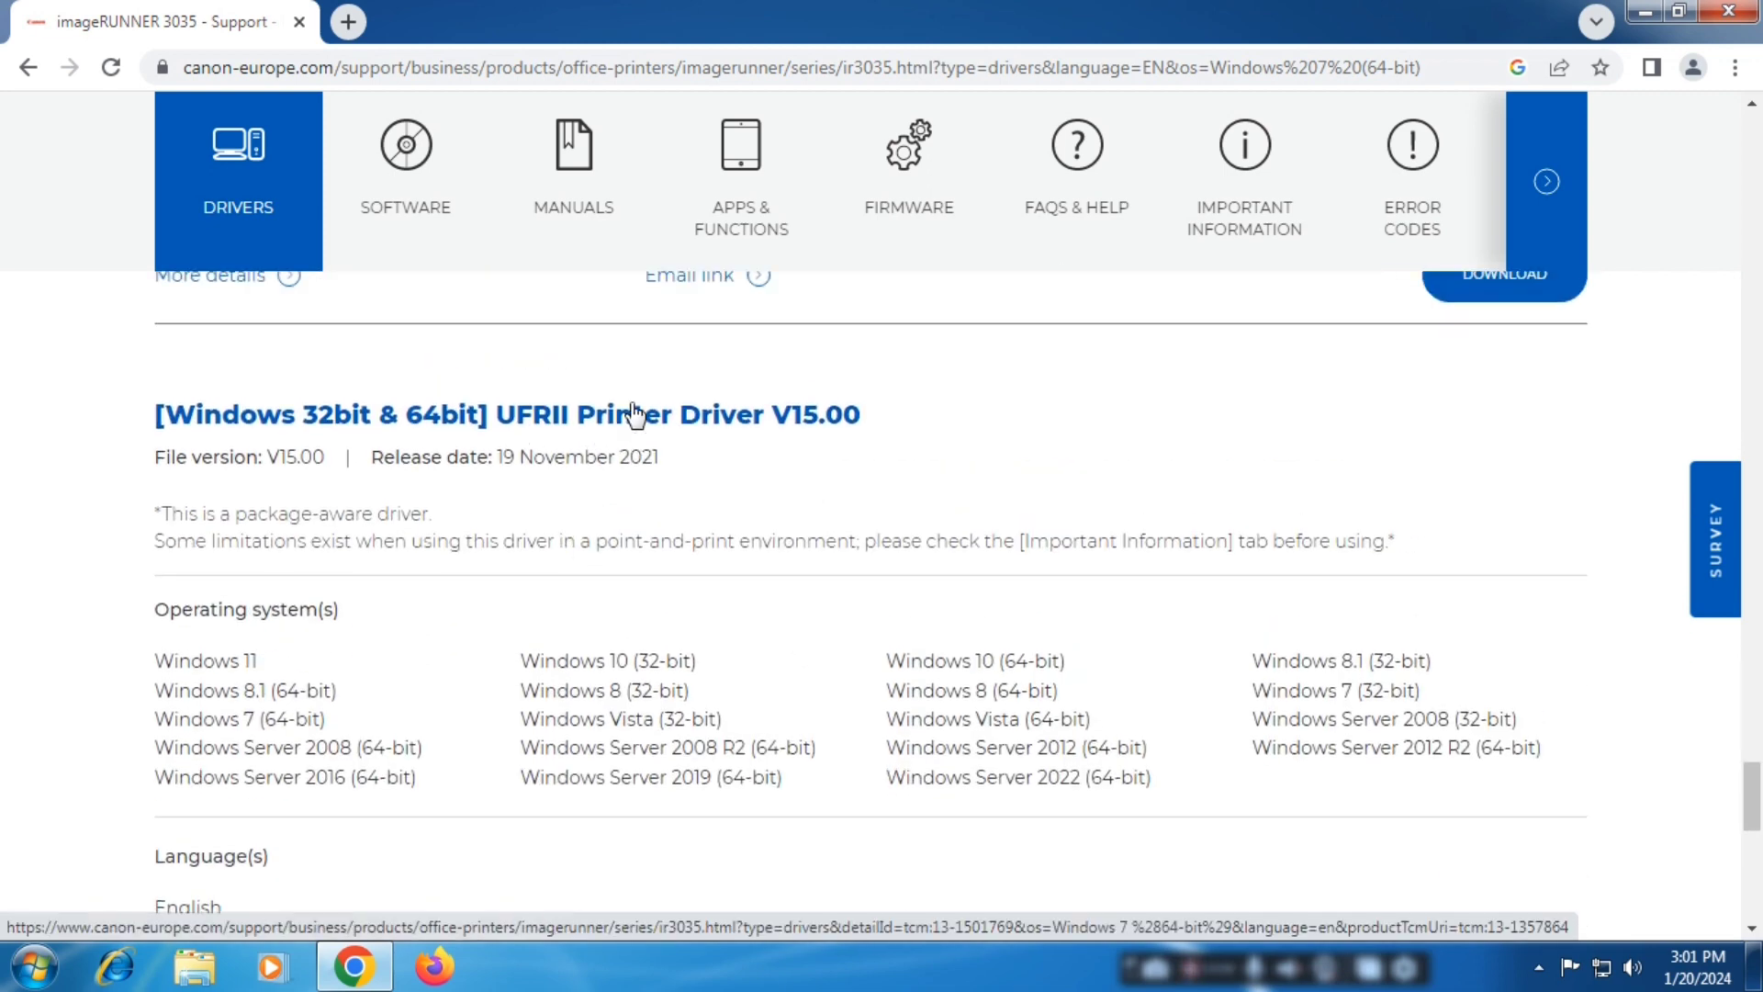
scroll(603, 485, "down", 12)
scroll(634, 542, "up", 11)
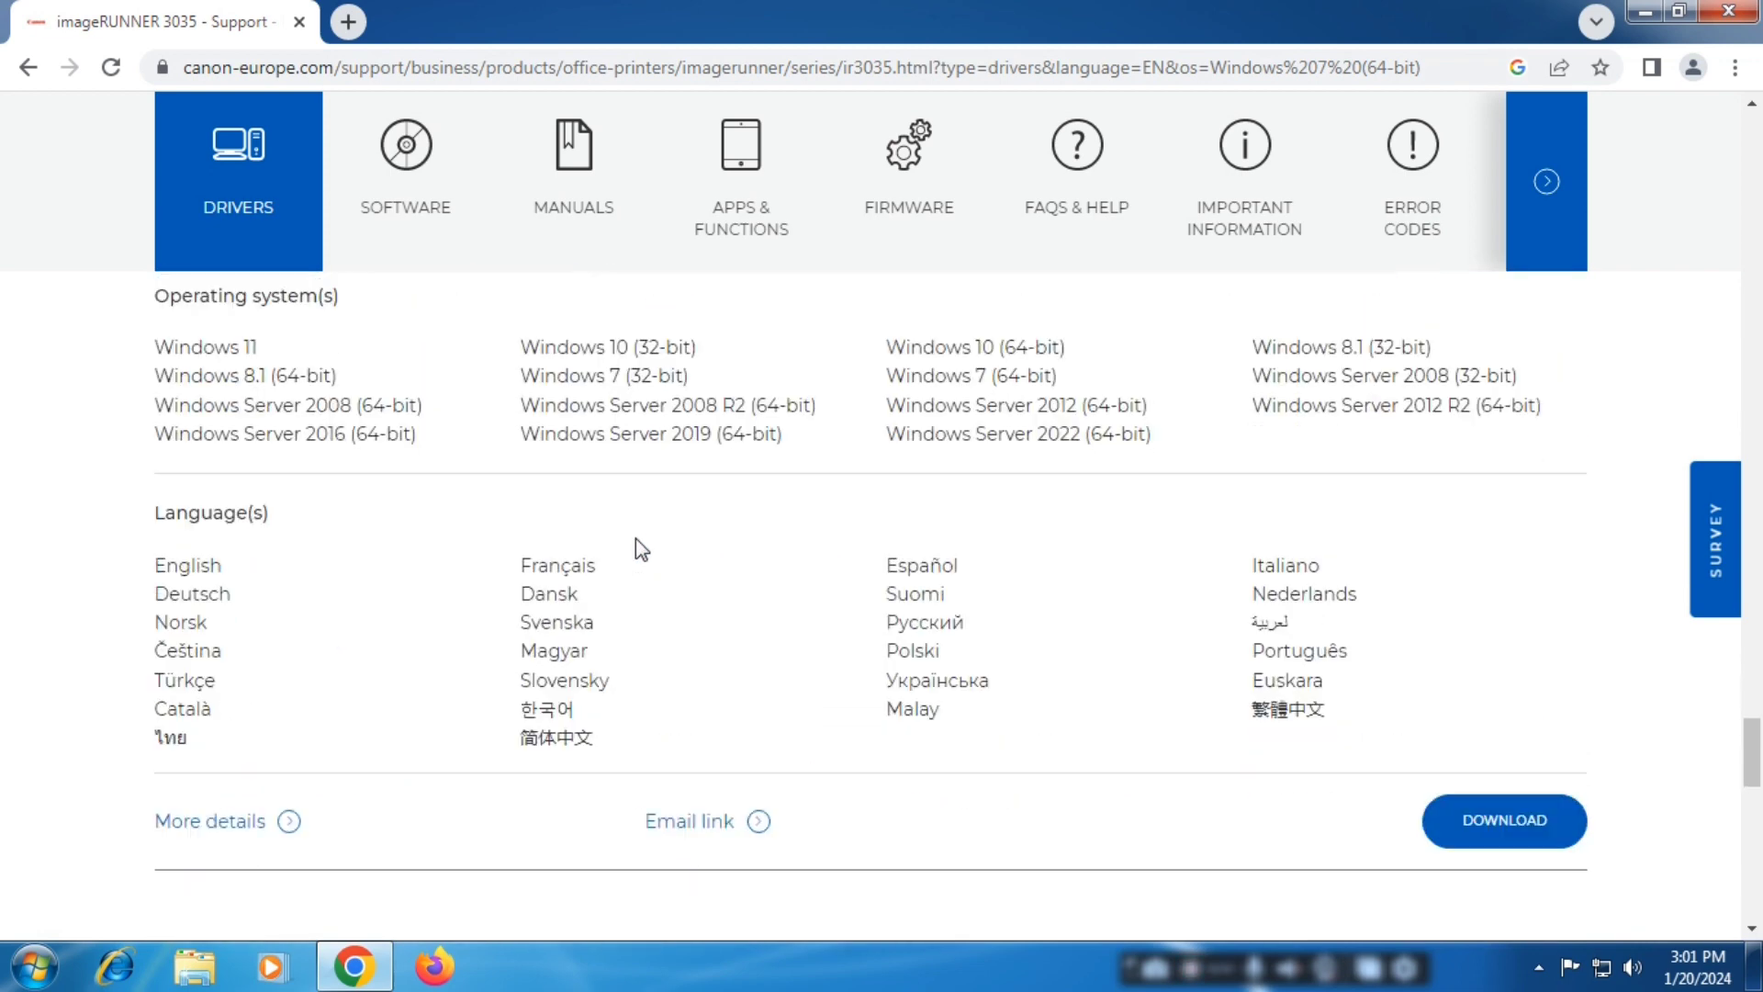
scroll(661, 561, "down", 7)
scroll(1066, 597, "down", 1)
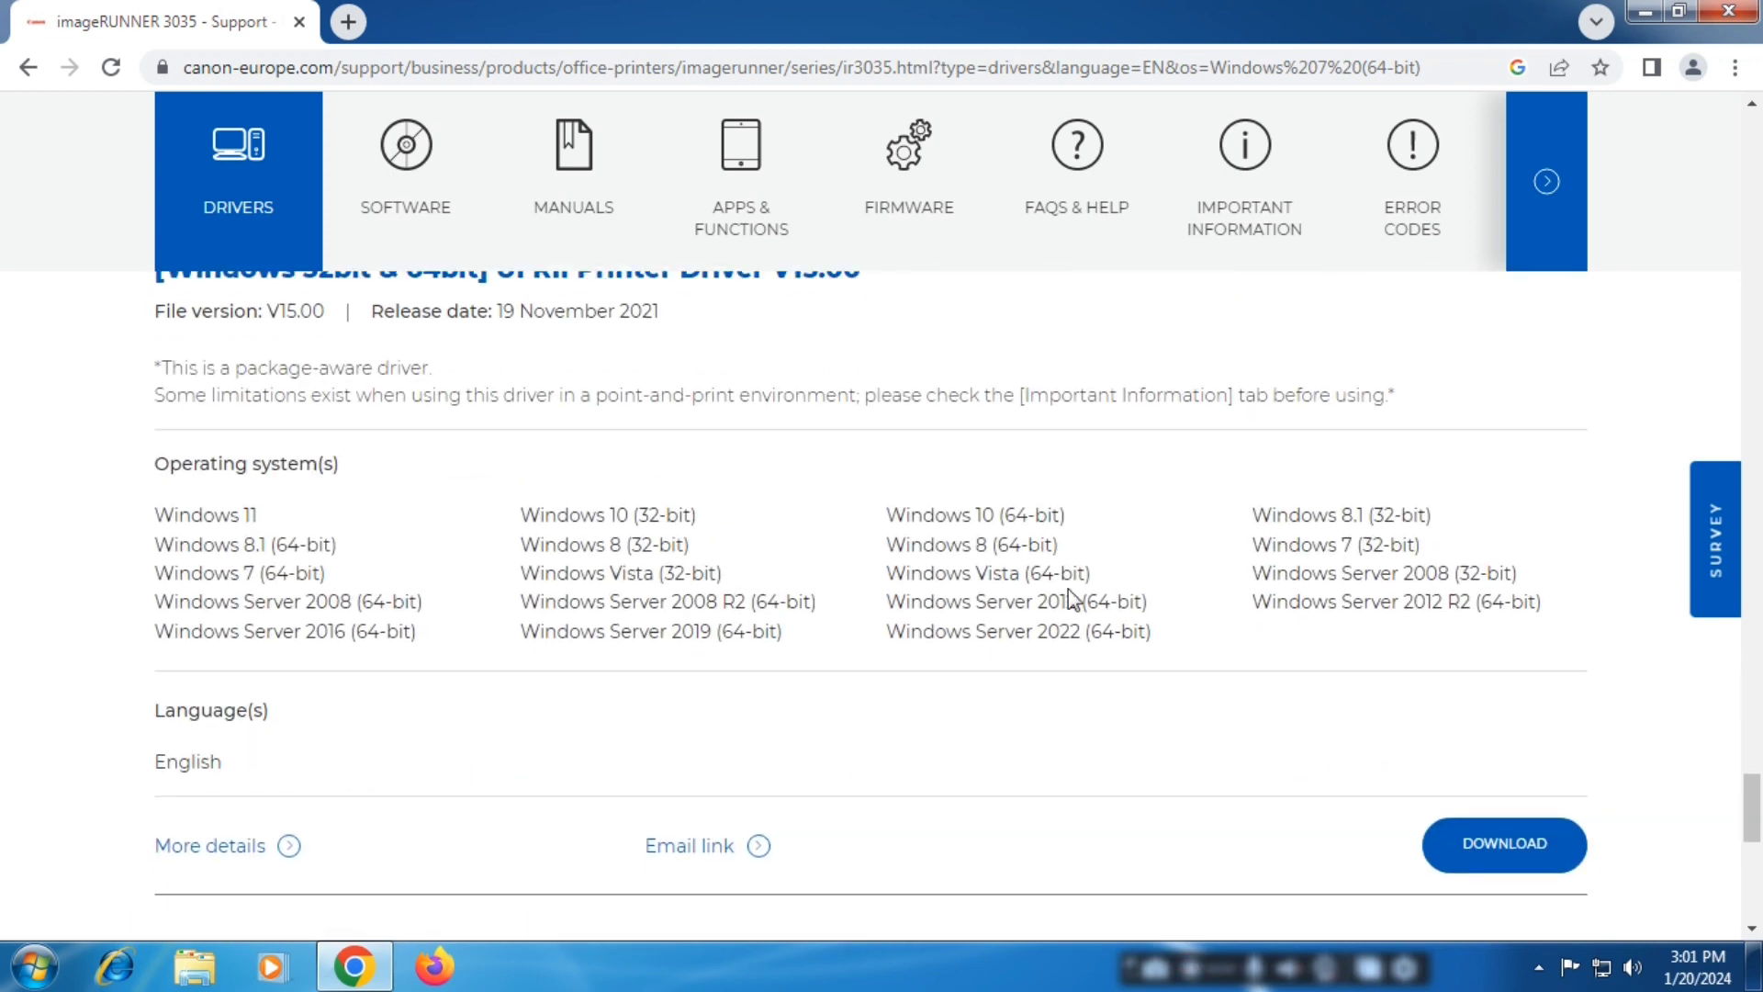
scroll(649, 487, "up", 2)
left_click(776, 402)
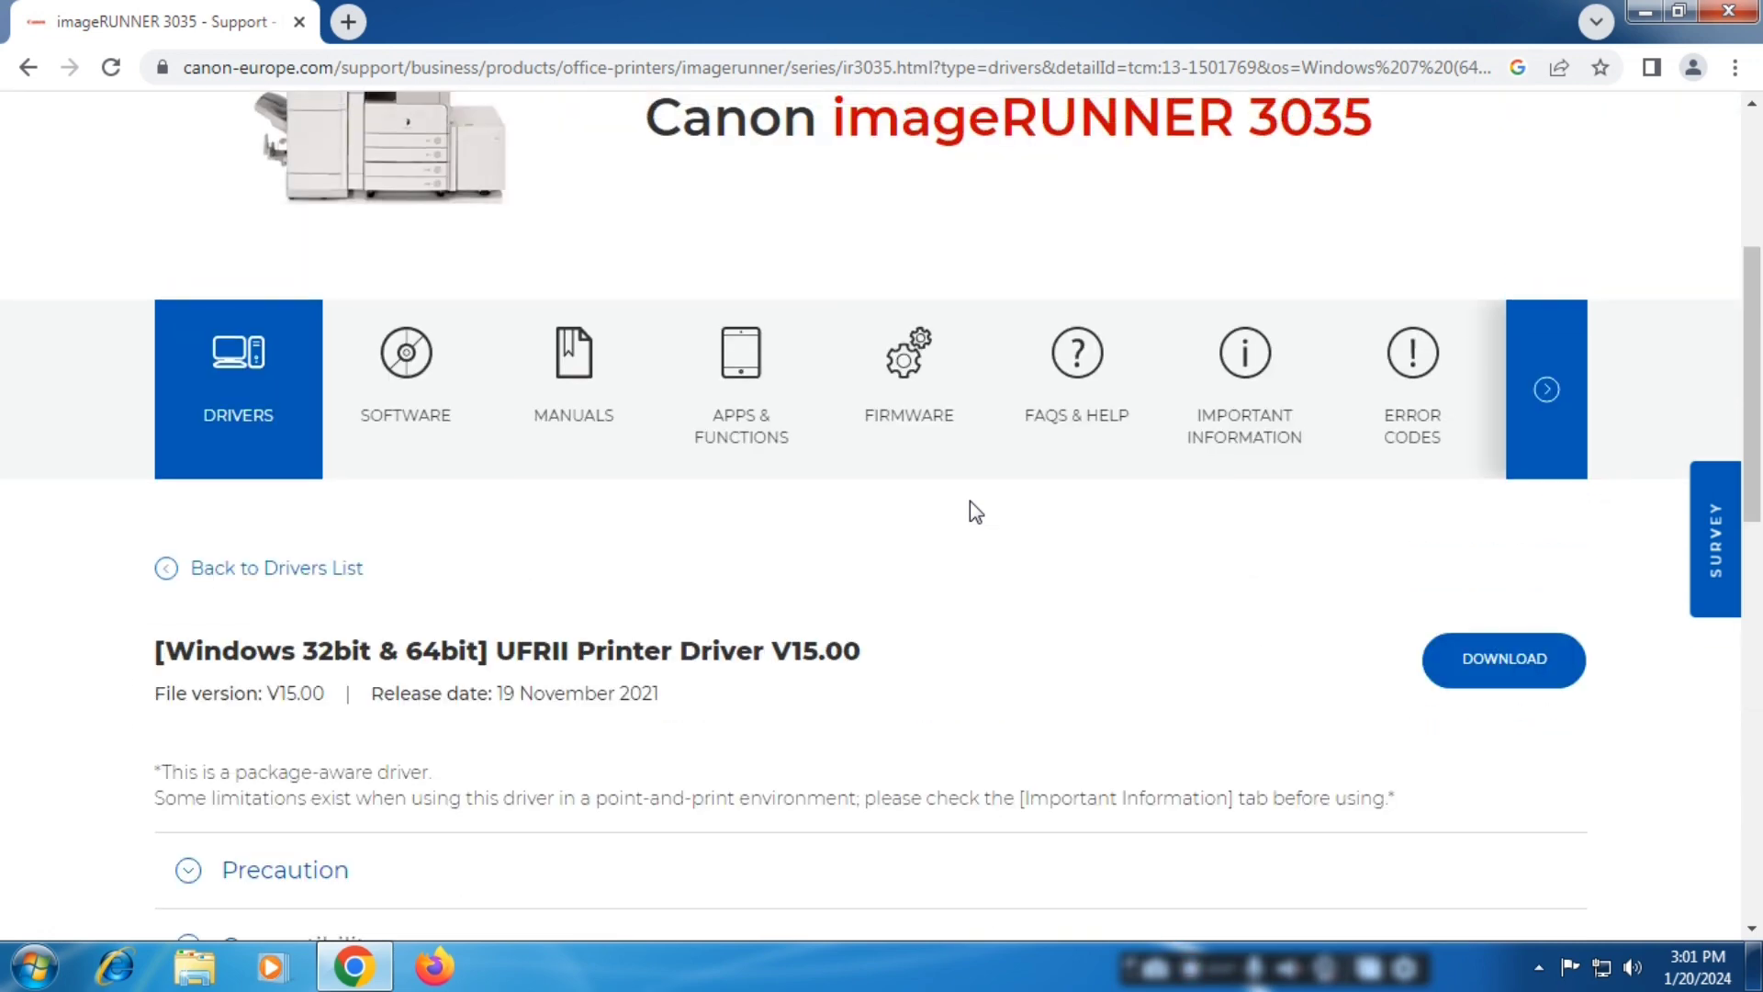
Step: Download the UFRII Printer Driver V15.00, accepting the software license agreement
left_click(1469, 671)
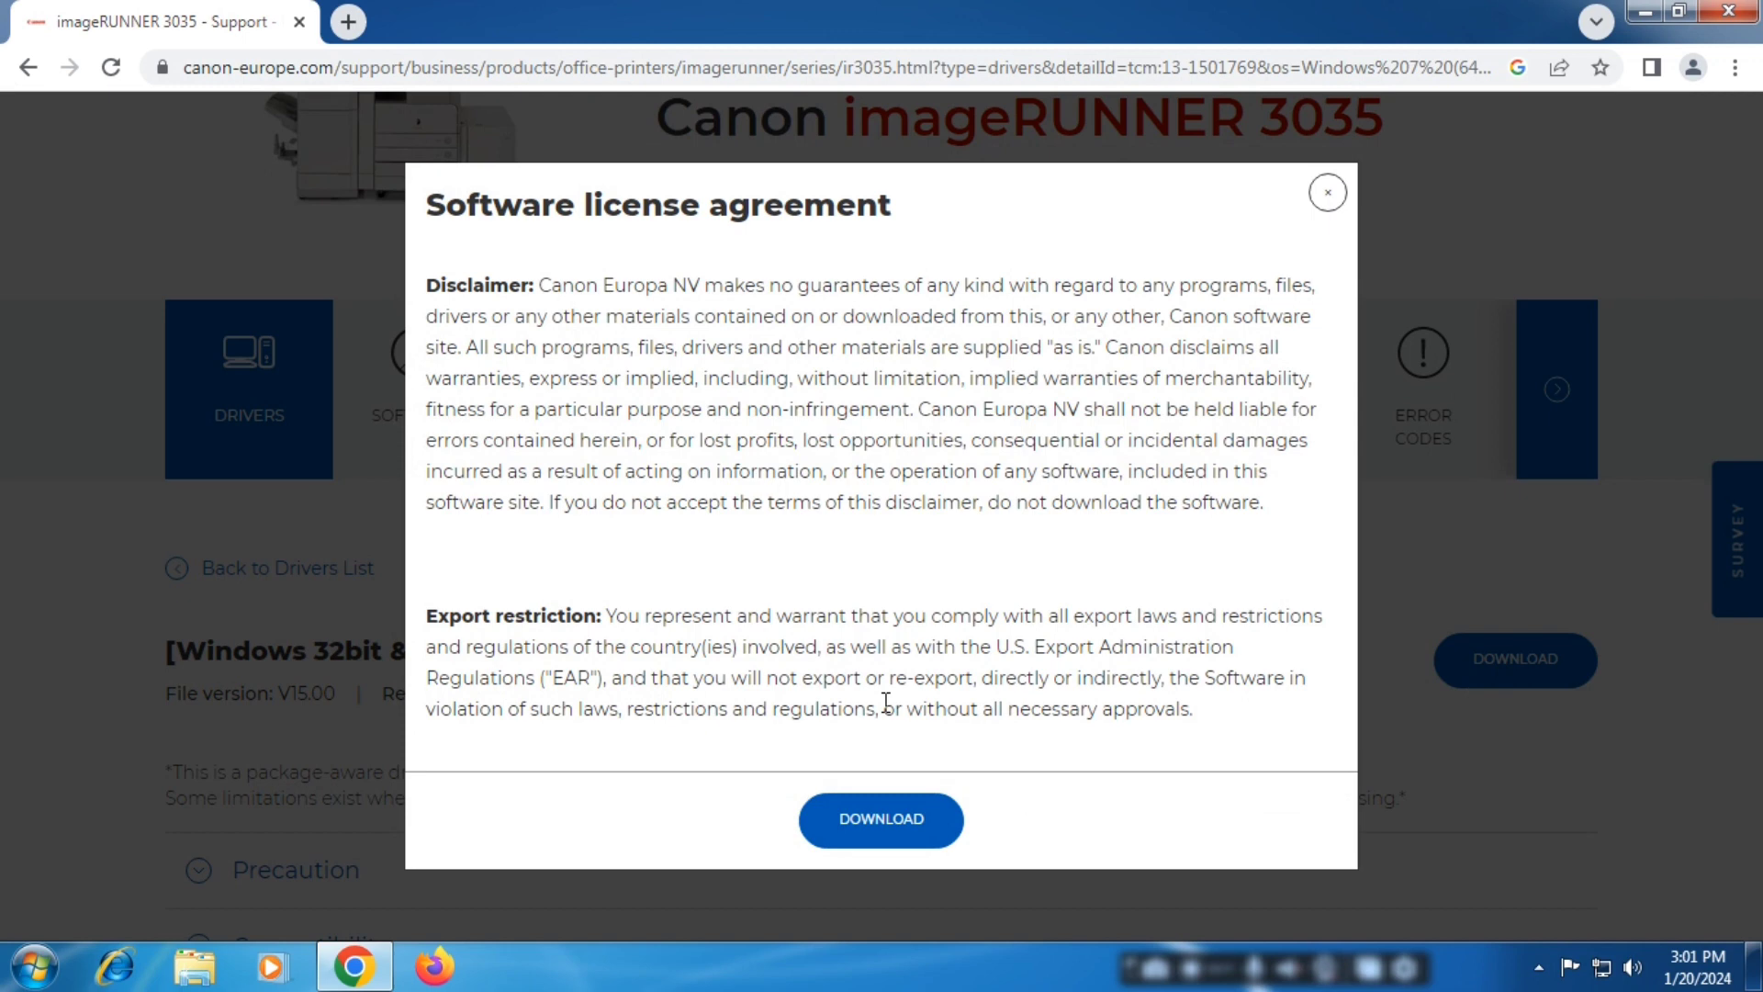
left_click(886, 822)
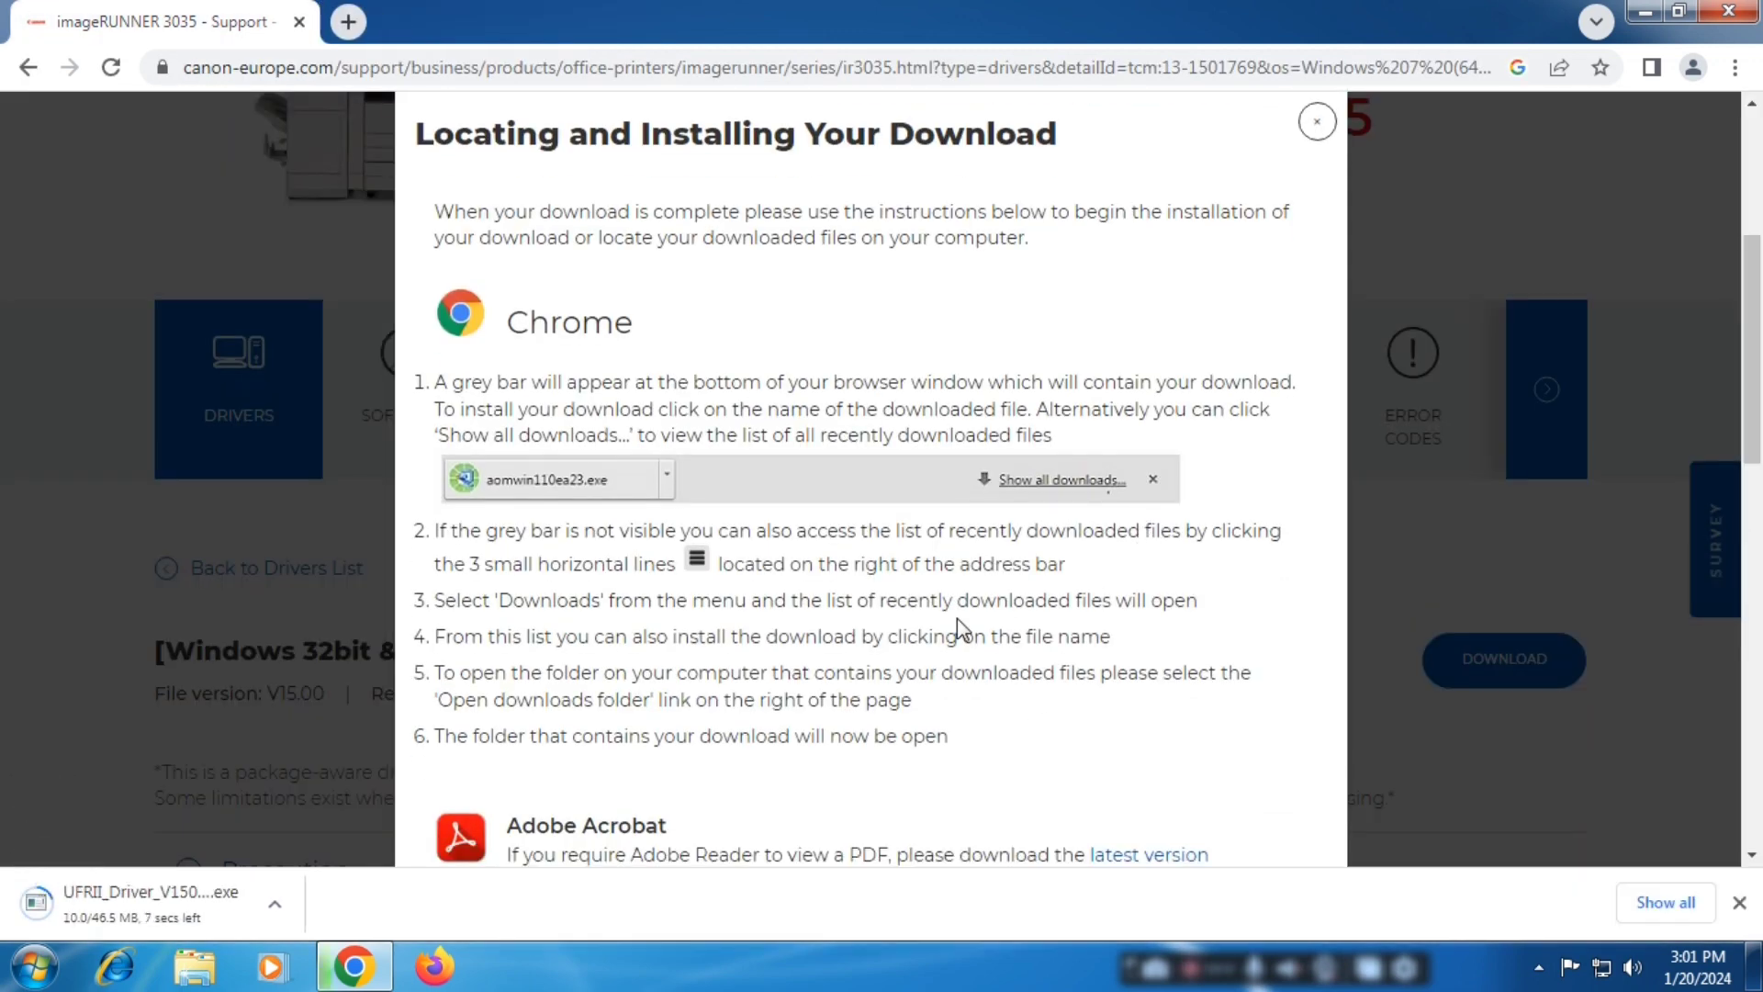
scroll(955, 643, "down", 2)
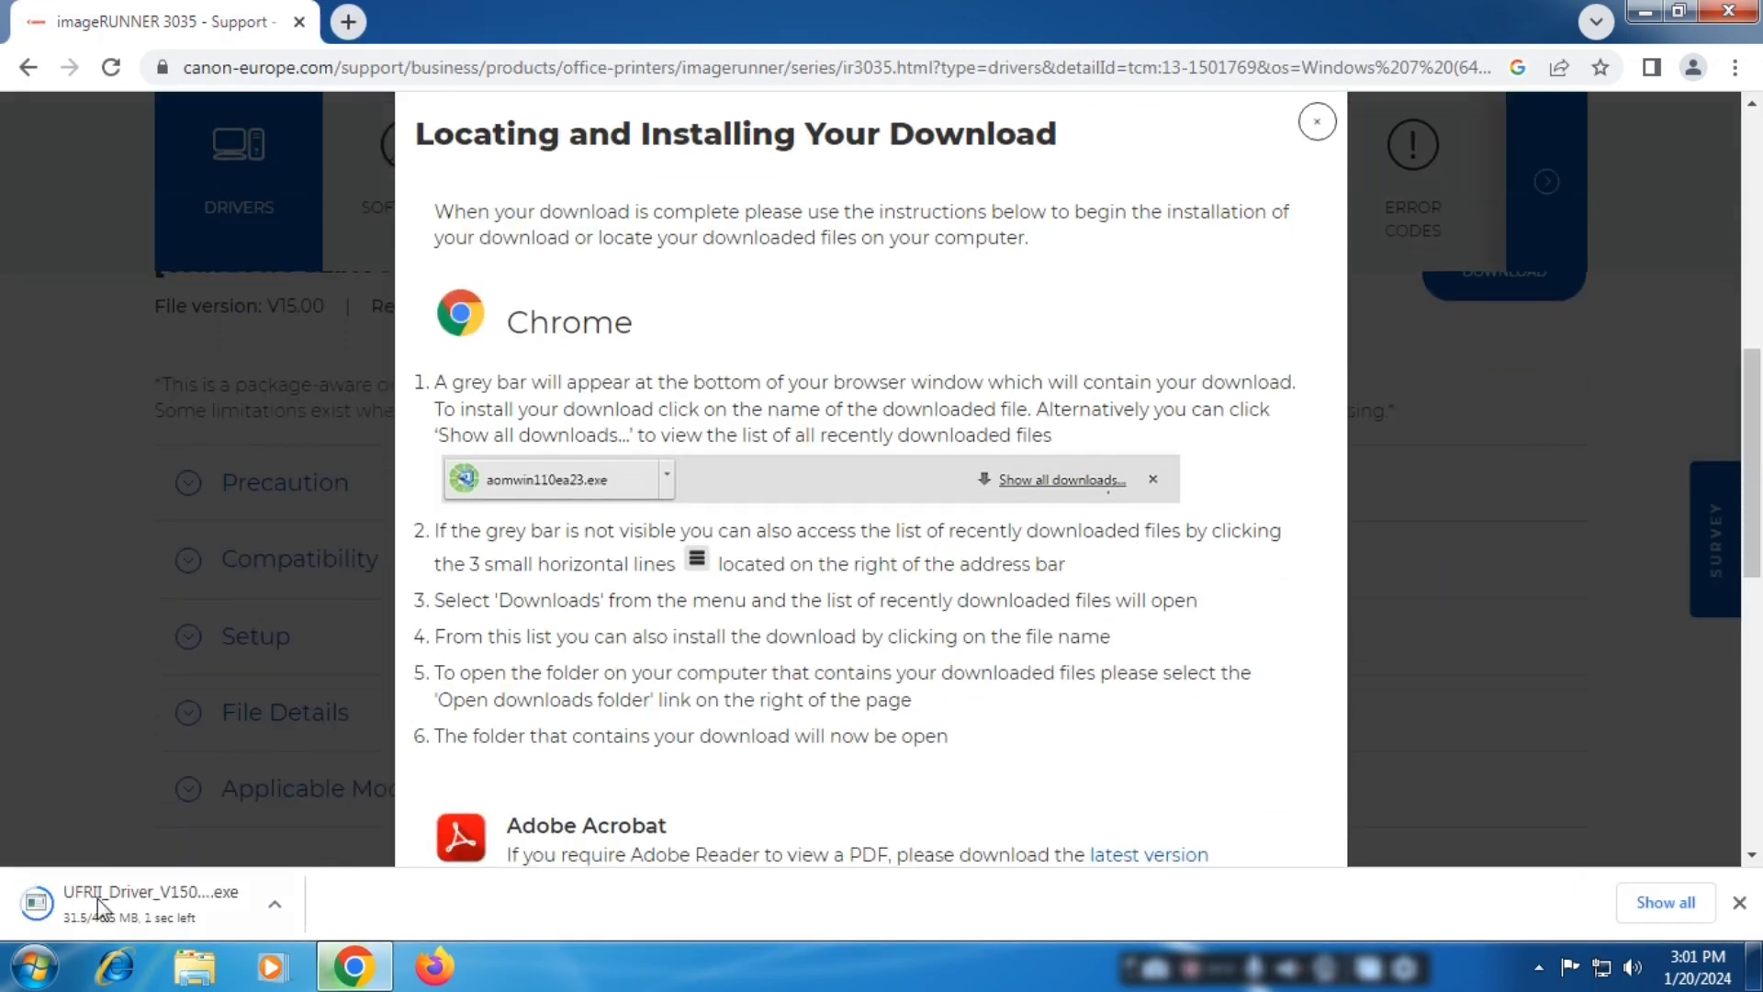
Step: Show the downloaded UFRII_Driver_V1500_32_64_EN_02 file in its folder and extract its contents there
left_click(31, 895)
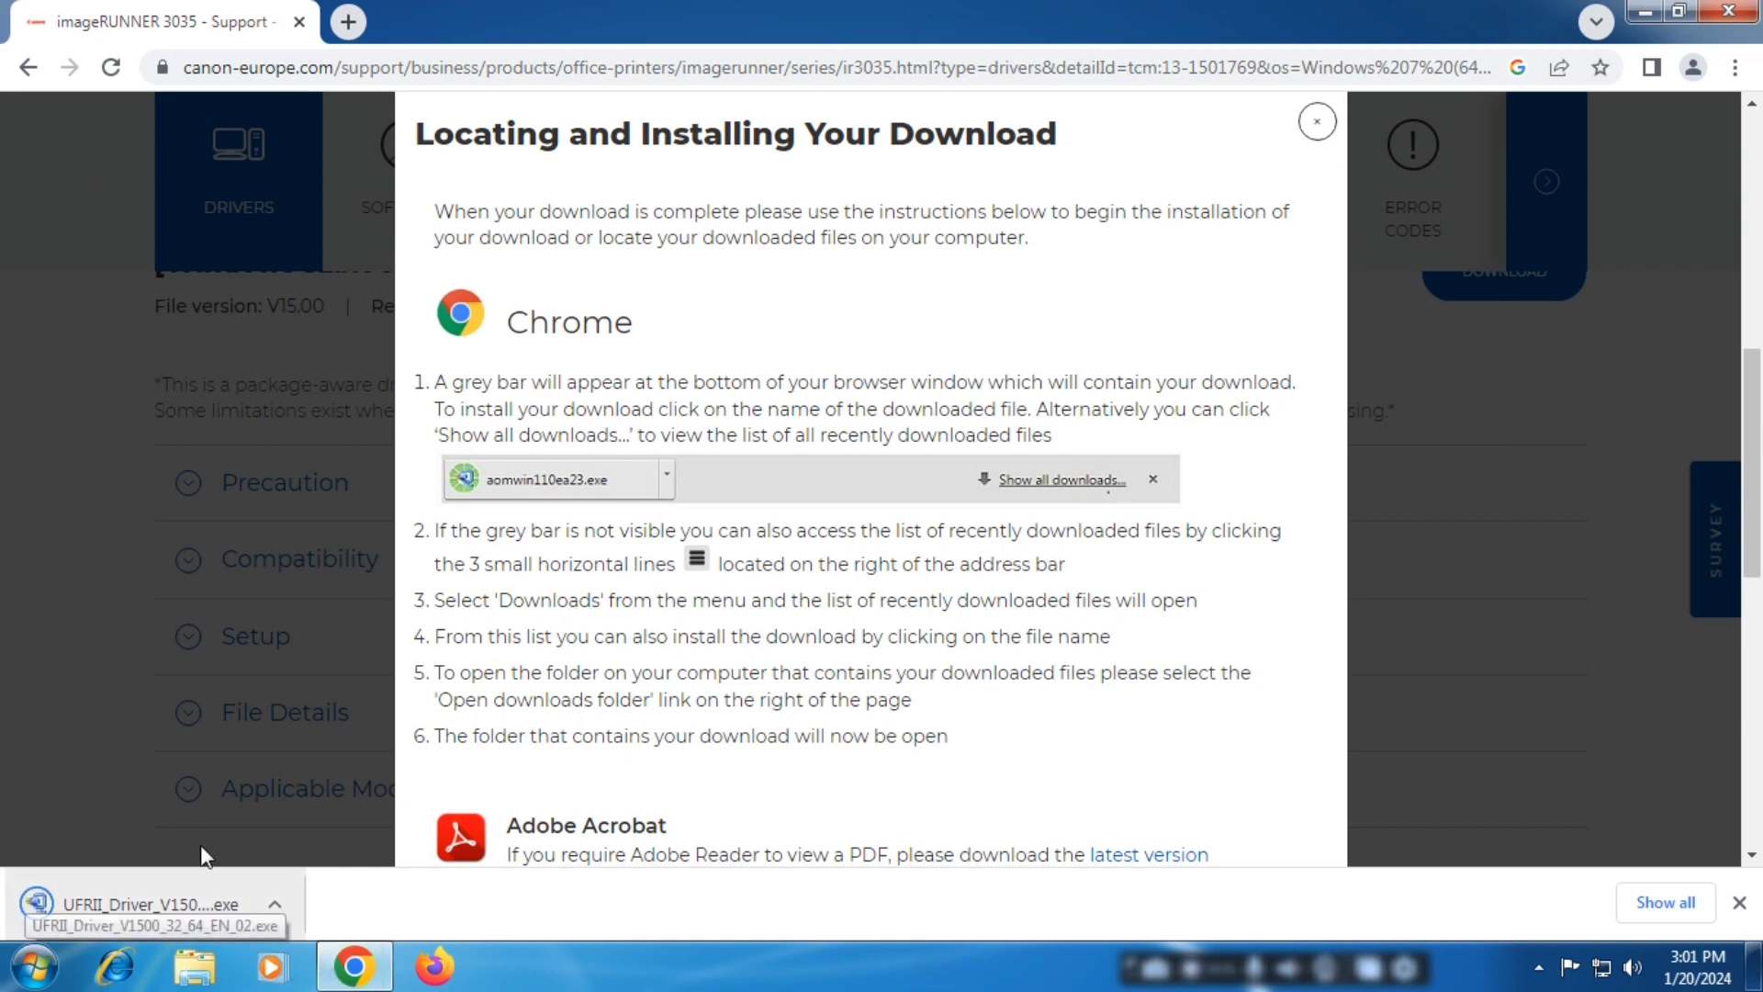
left_click(276, 906)
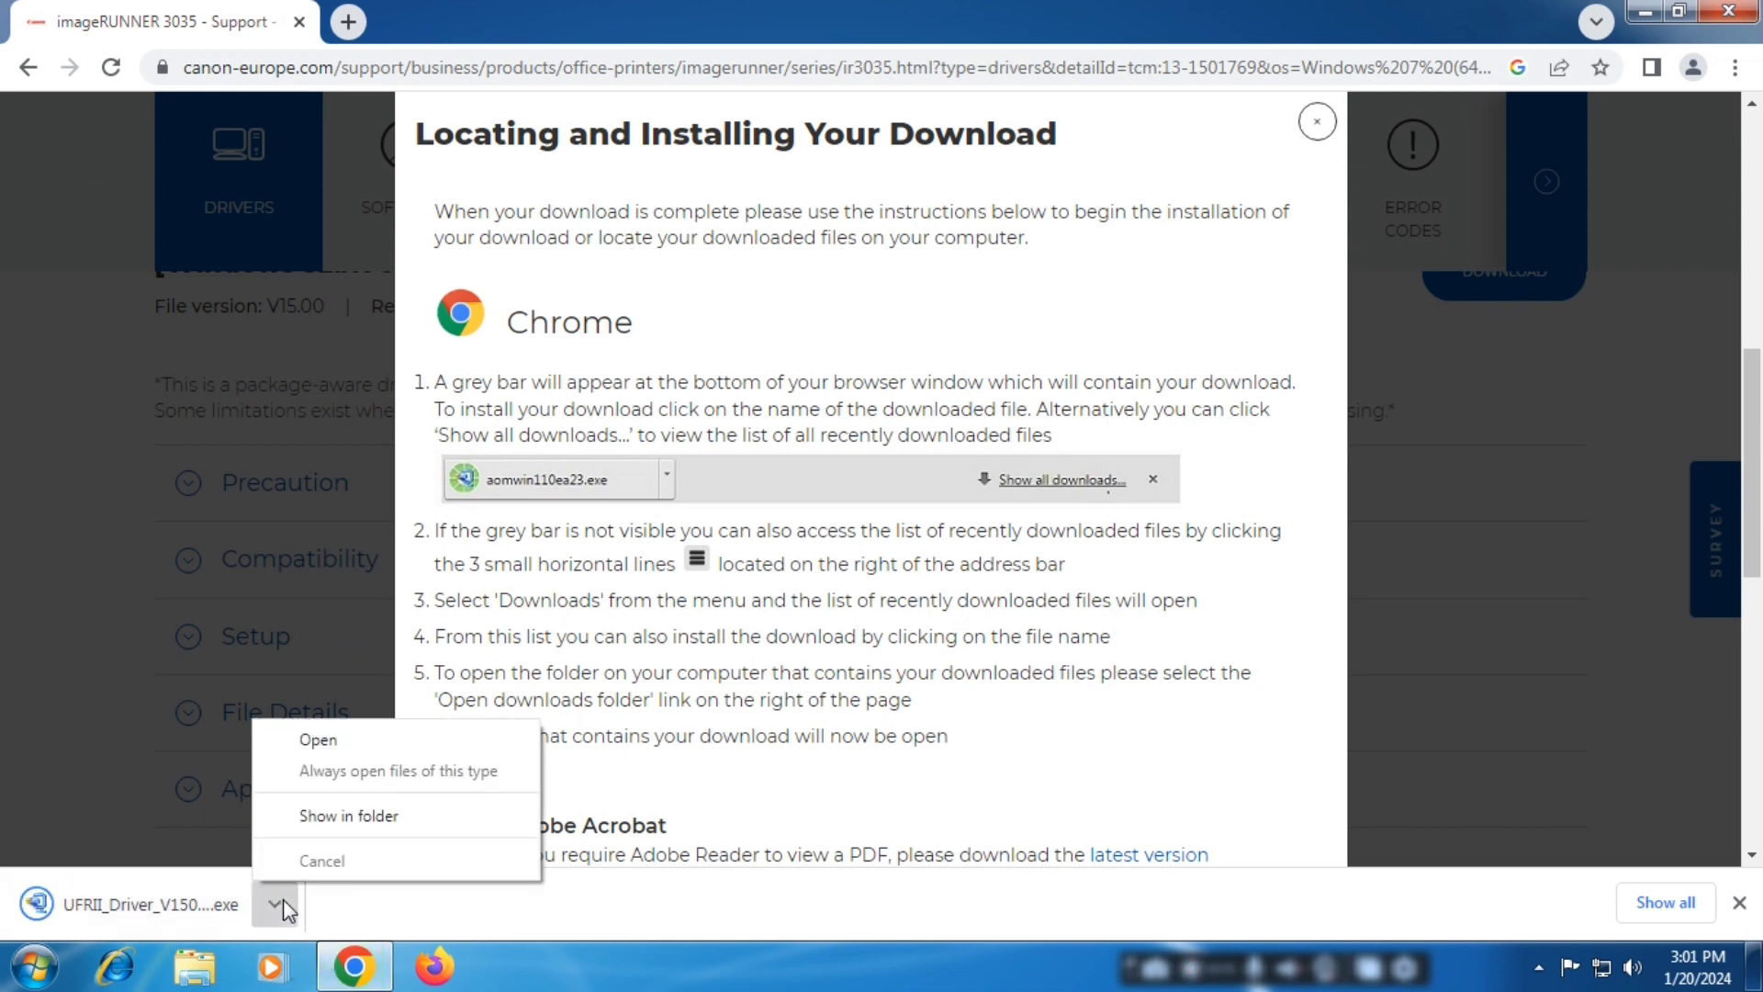
left_click(383, 817)
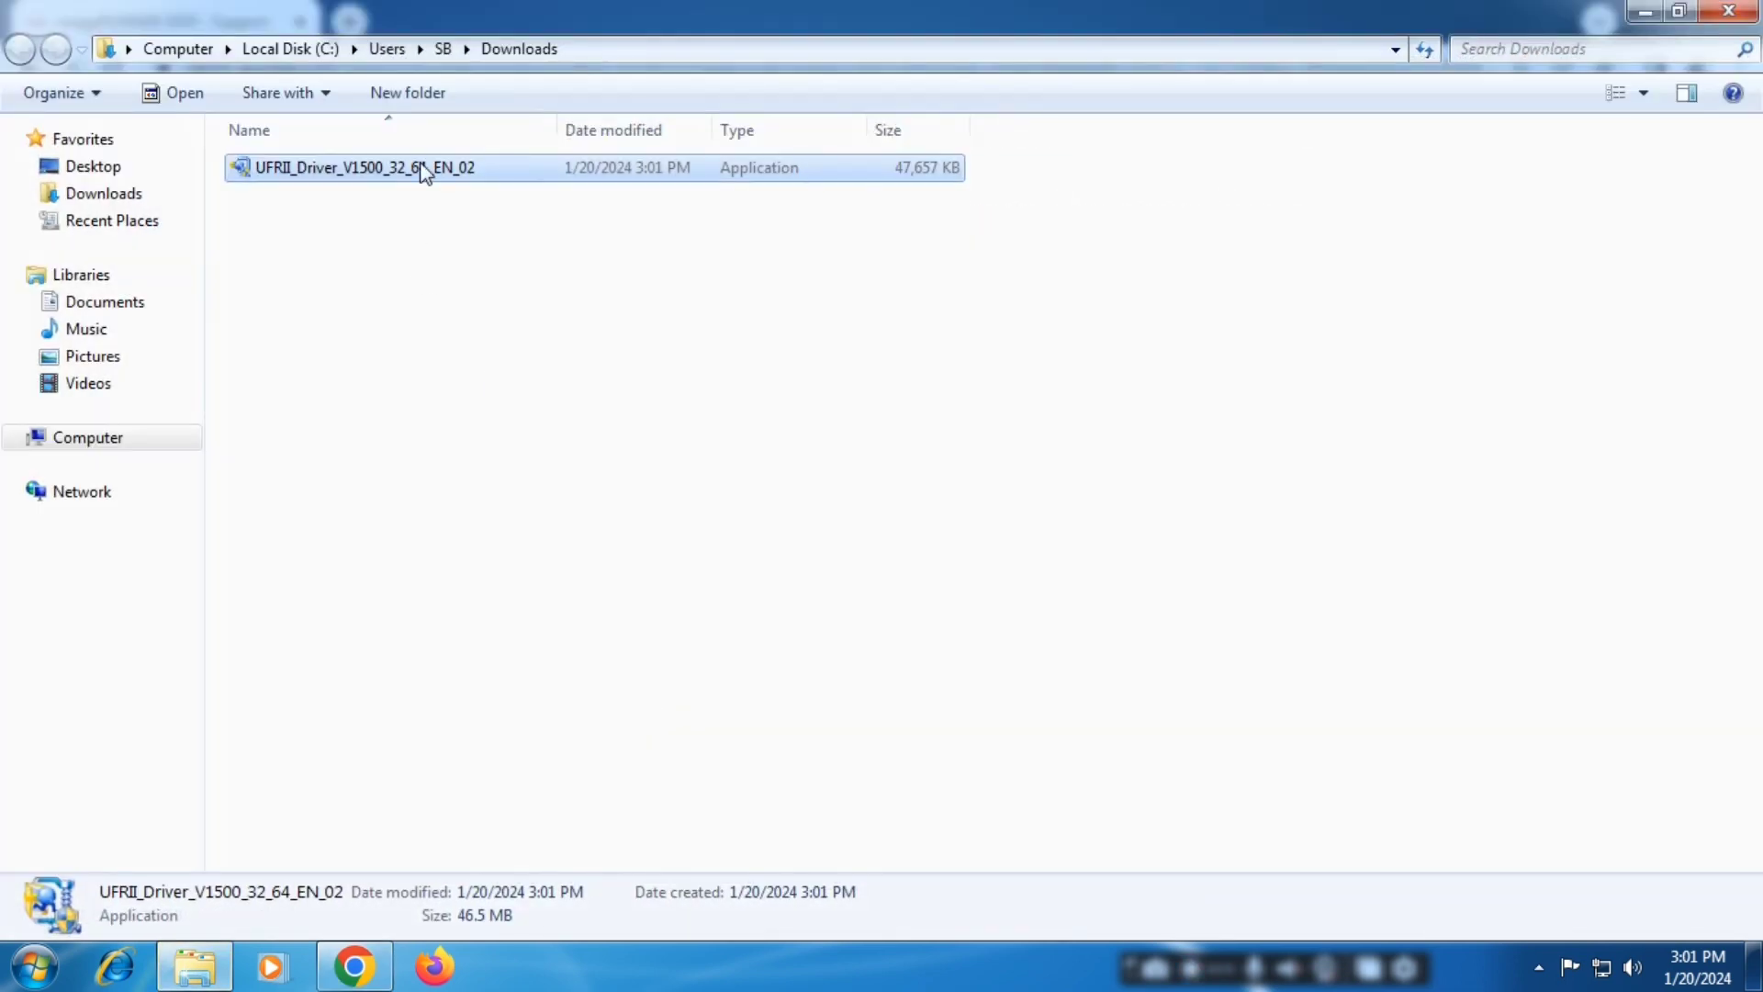
right_click(422, 182)
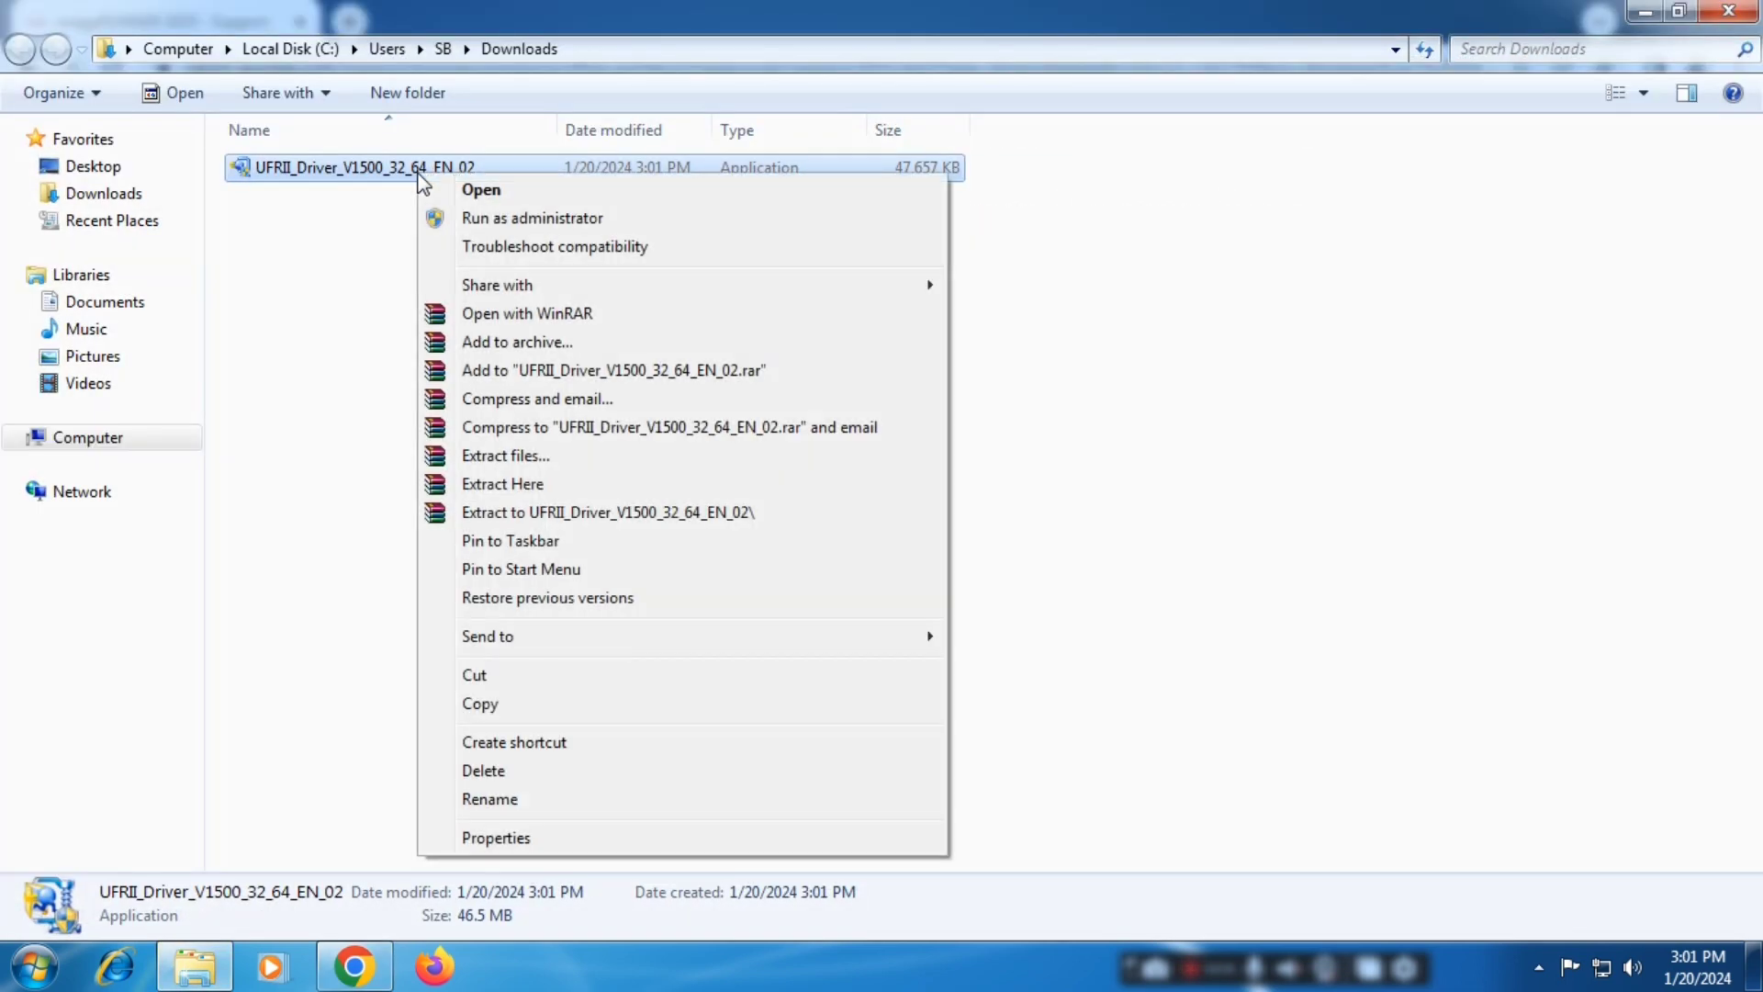
left_click(549, 489)
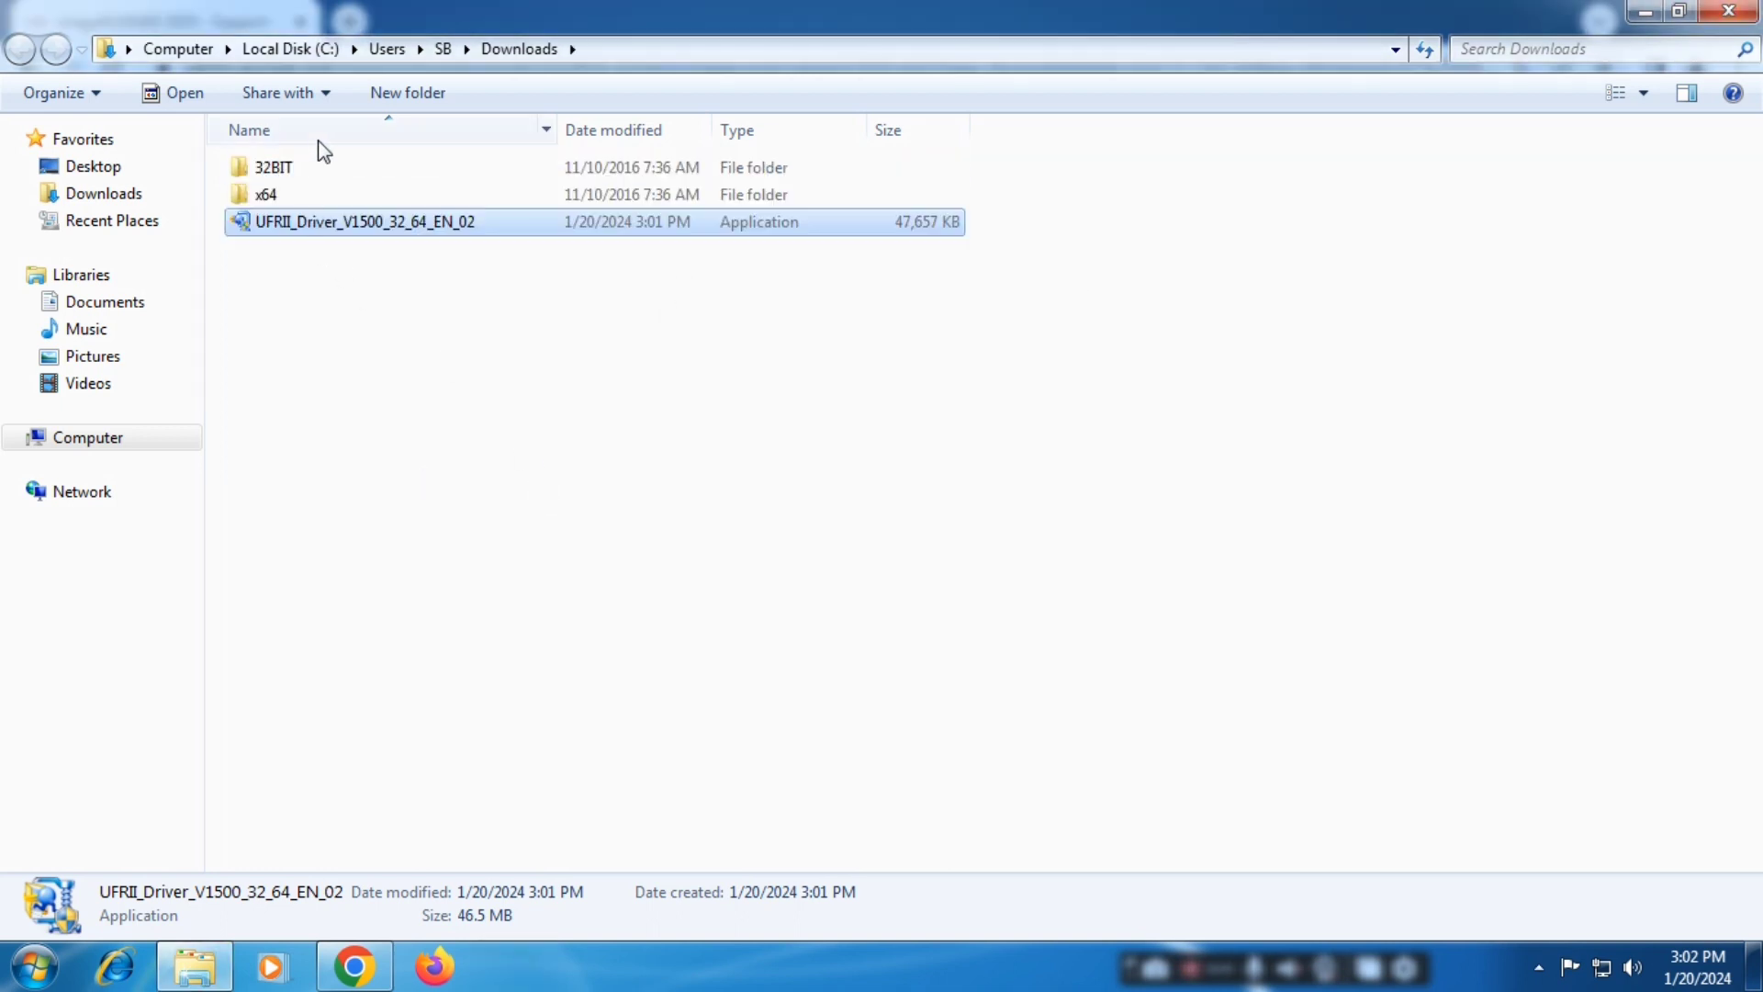
Step: Open the extracted x64 folder that matches the 64-bit system
left_click(363, 237)
left_click(363, 234)
left_click(294, 195)
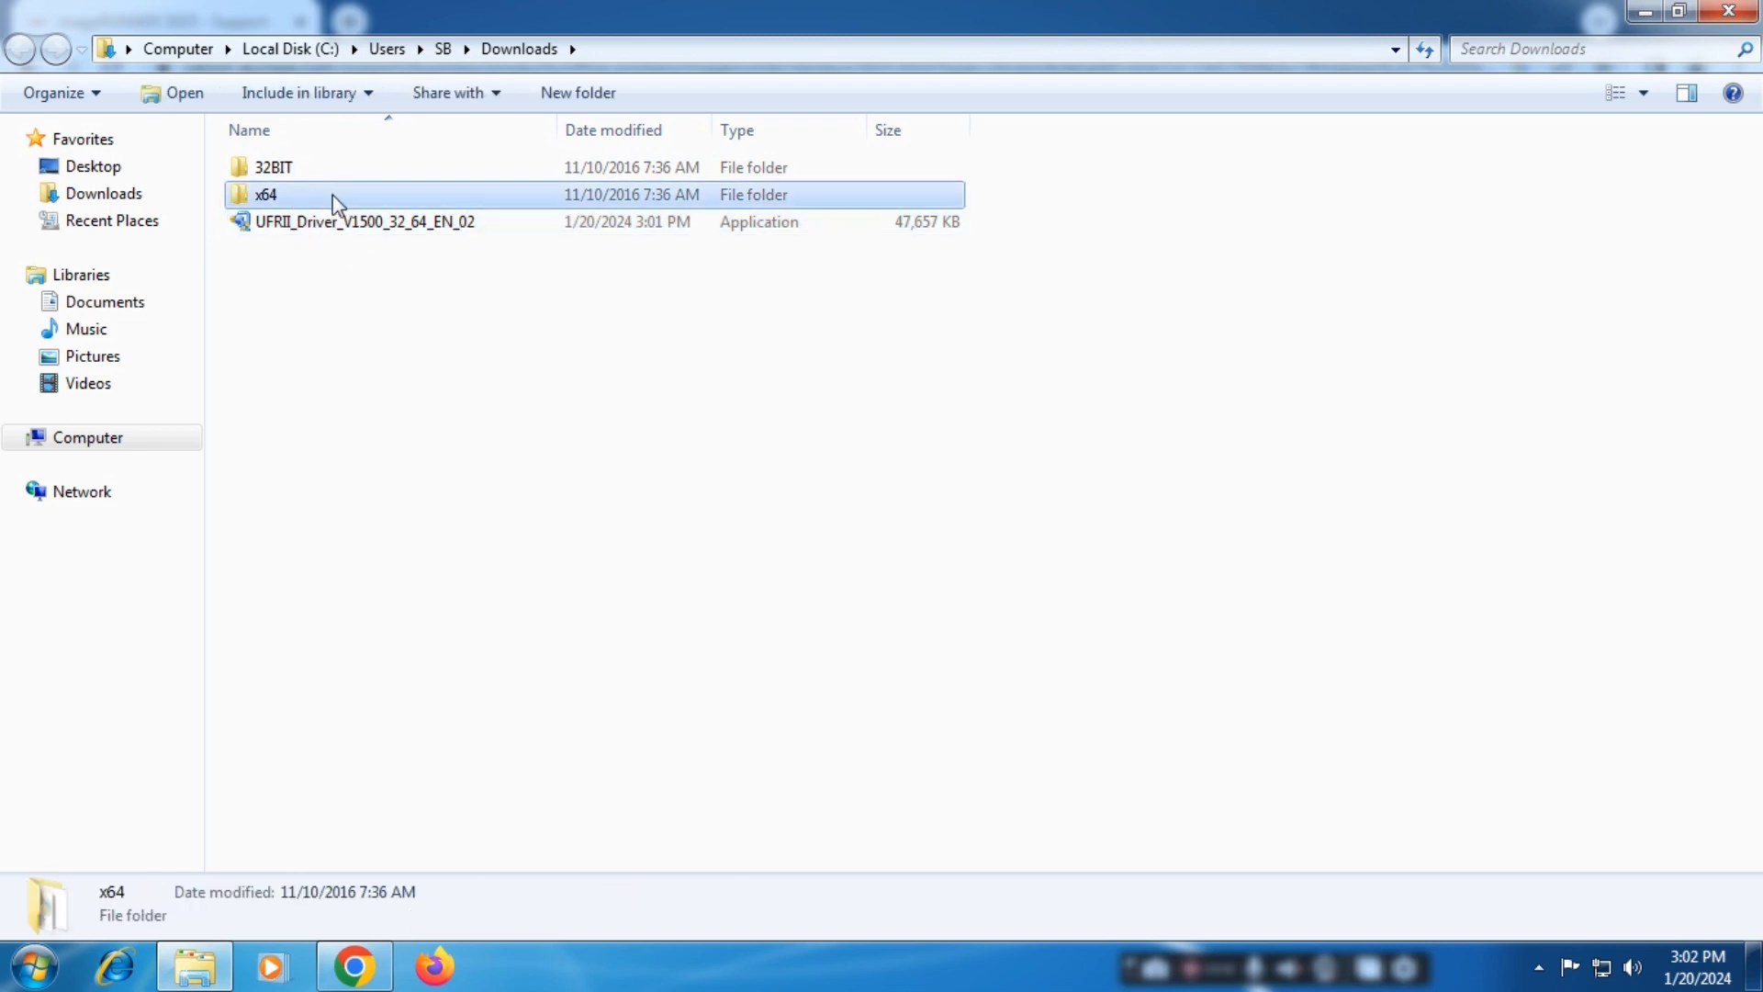
left_click(317, 167)
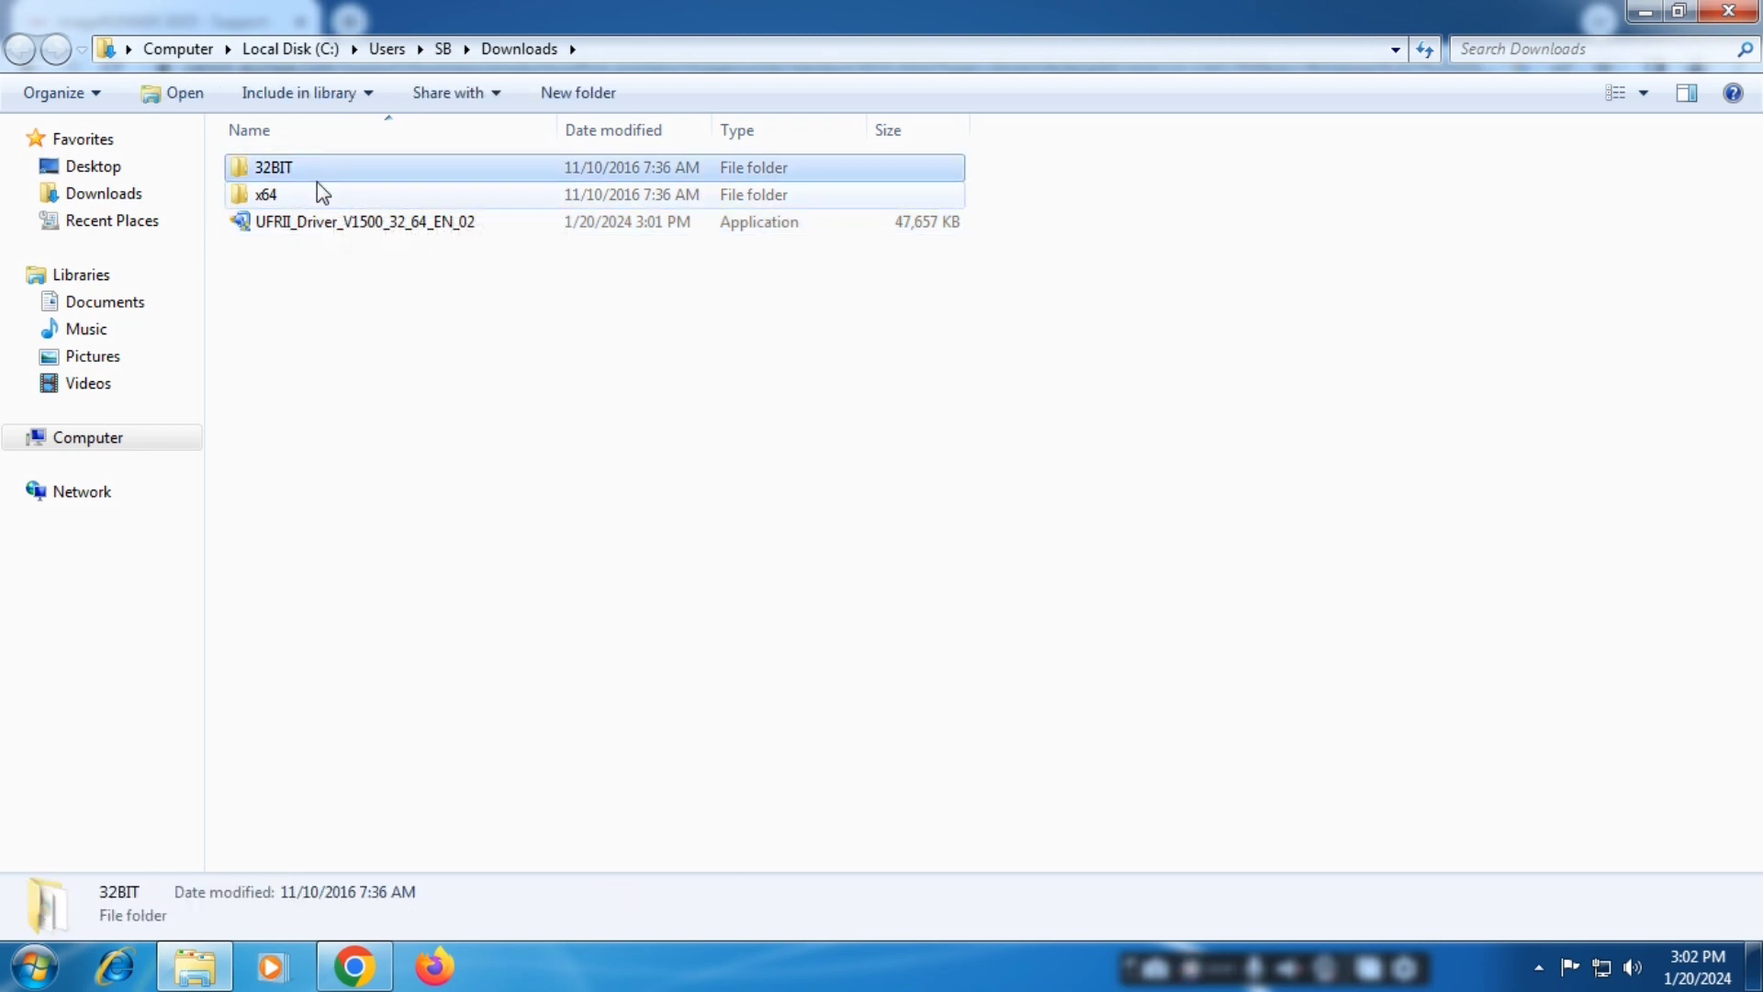
left_click(312, 193)
double_click(360, 195)
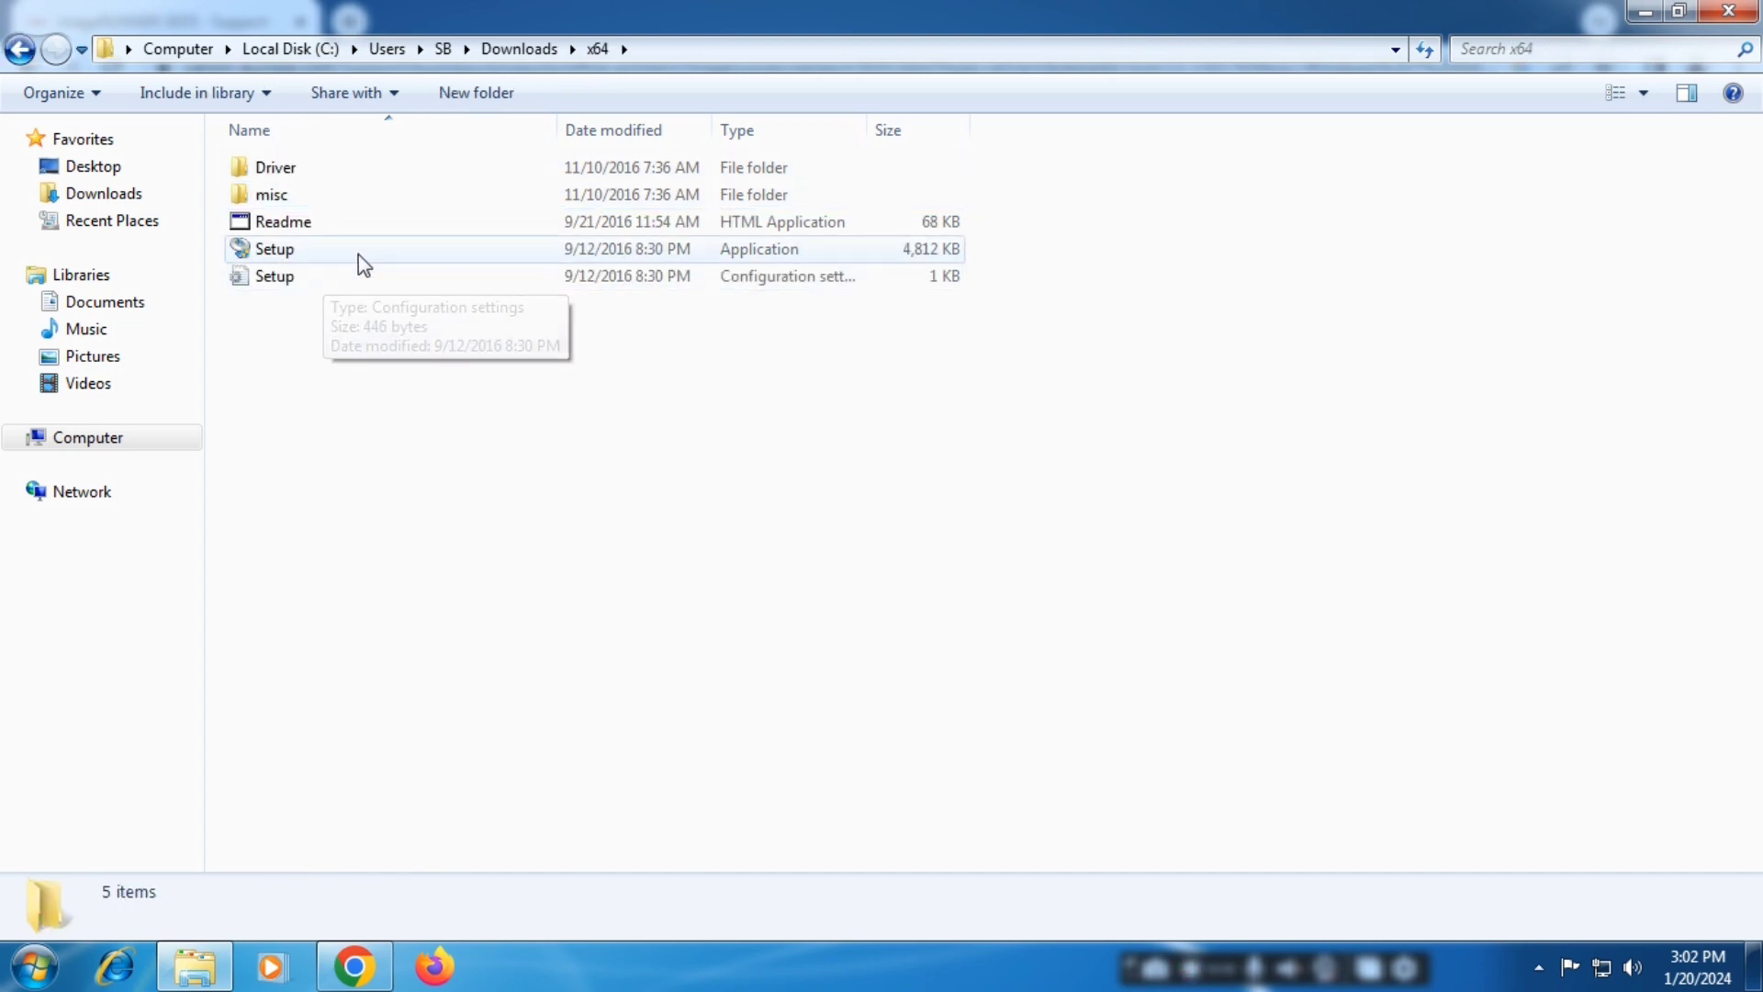
Step: Run the Setup application and advance the UFR II Printer Driver wizard to the printer installation choice
left_click(358, 253)
key("Return")
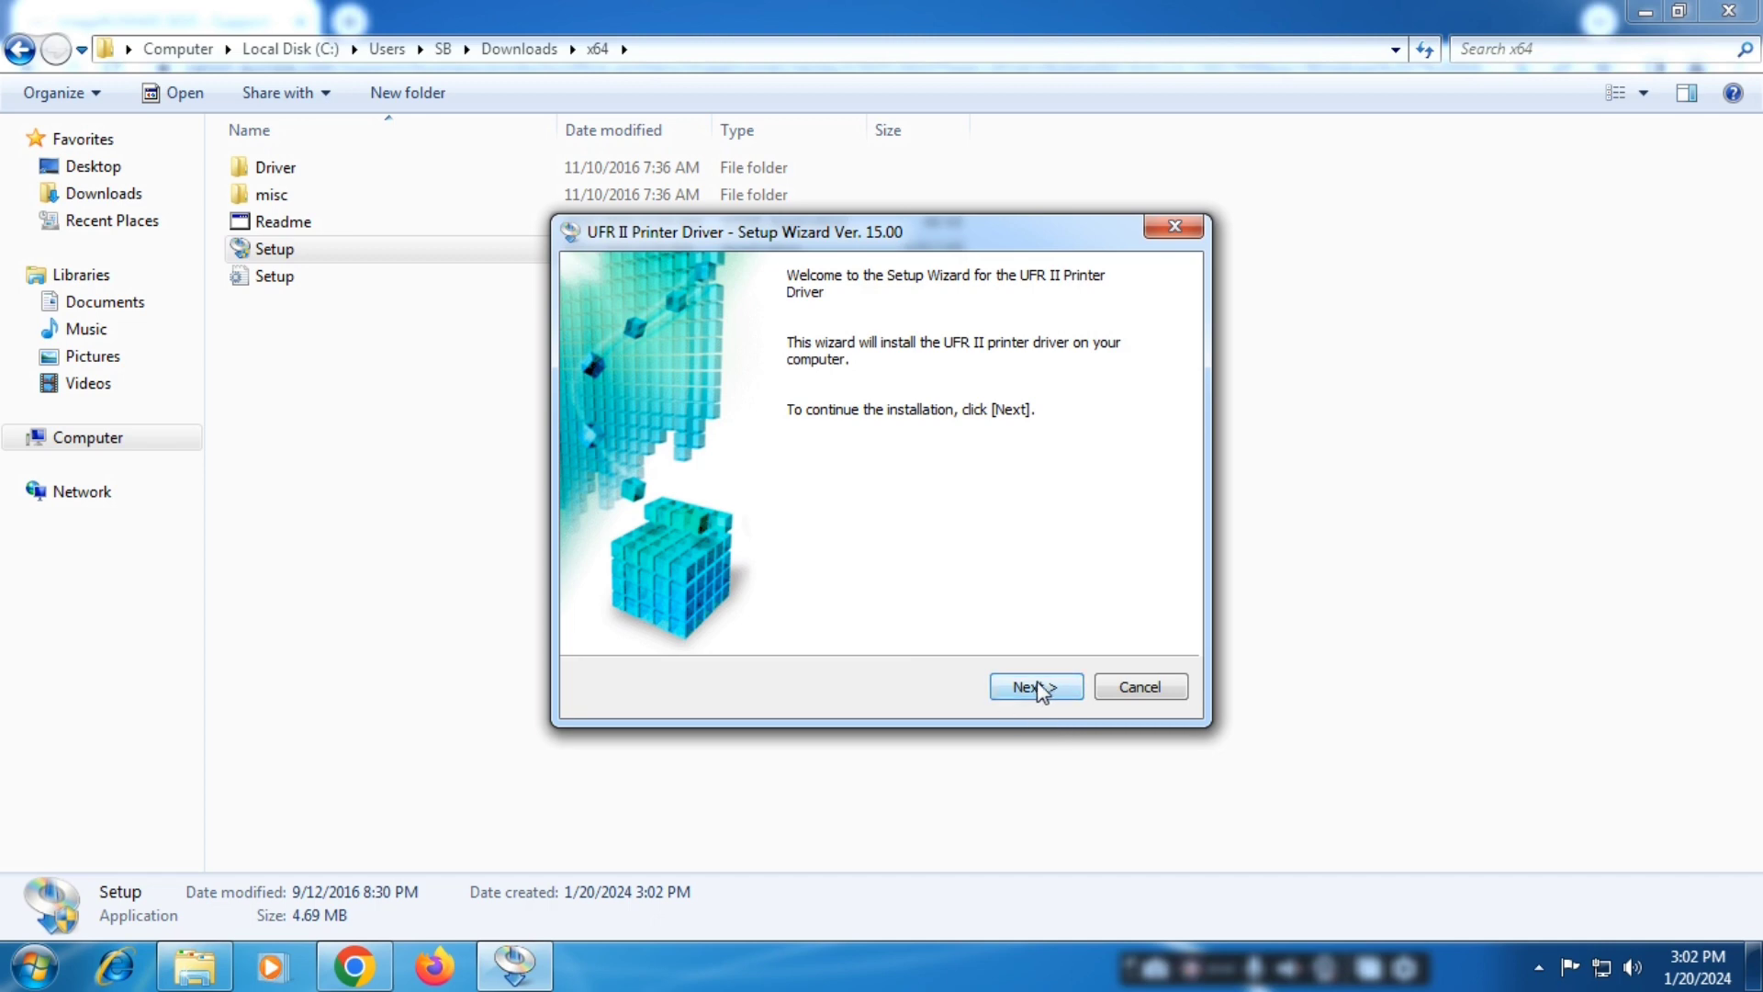
left_click(1043, 684)
left_click(1040, 691)
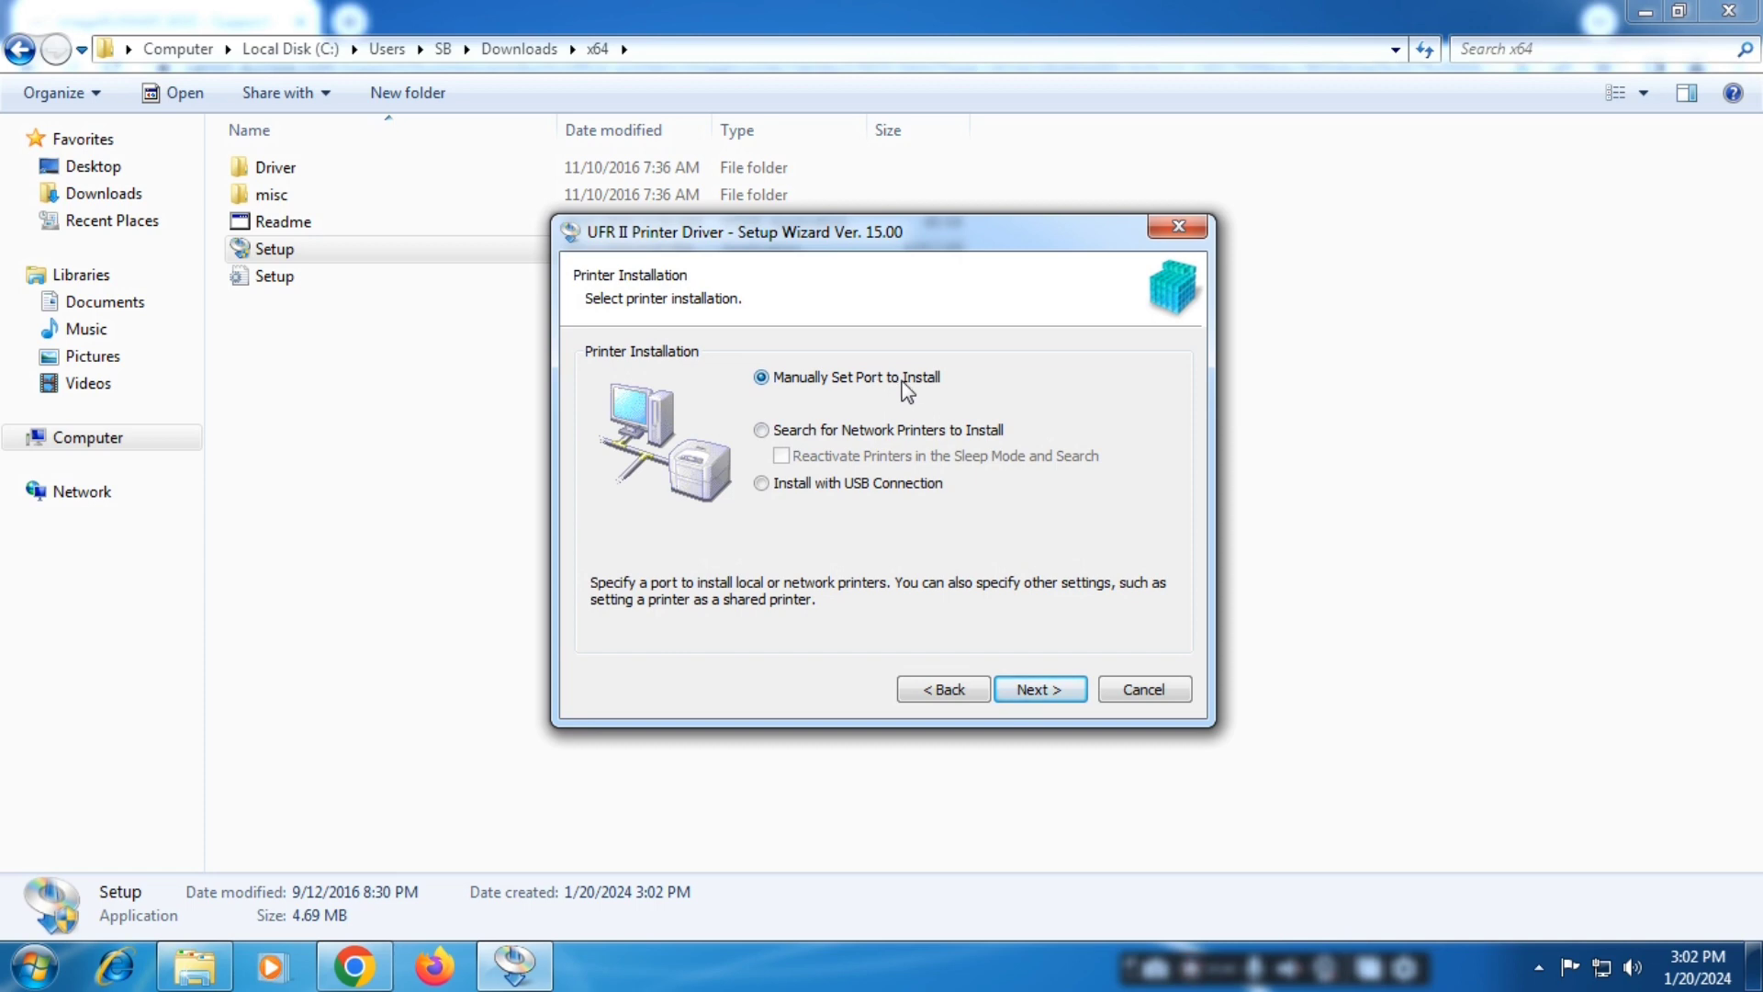
Step: Choose to search for network printers to install and continue past the process selection to the list of found devices
left_click(839, 431)
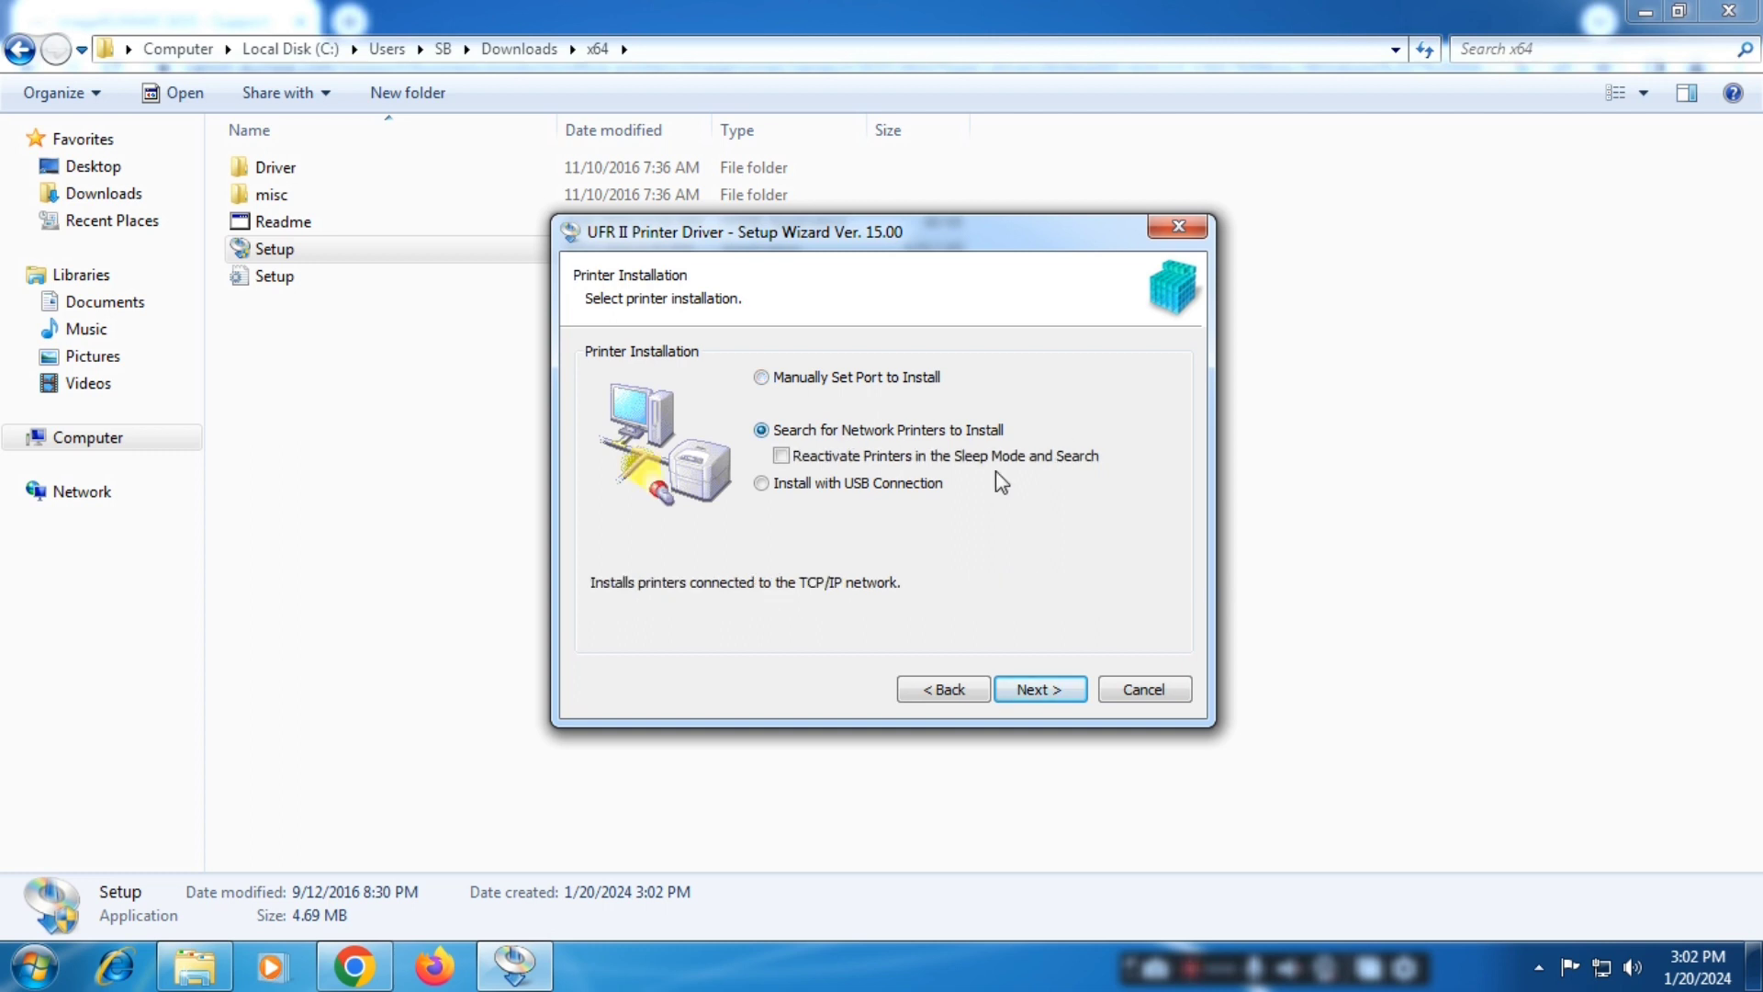
left_click(780, 489)
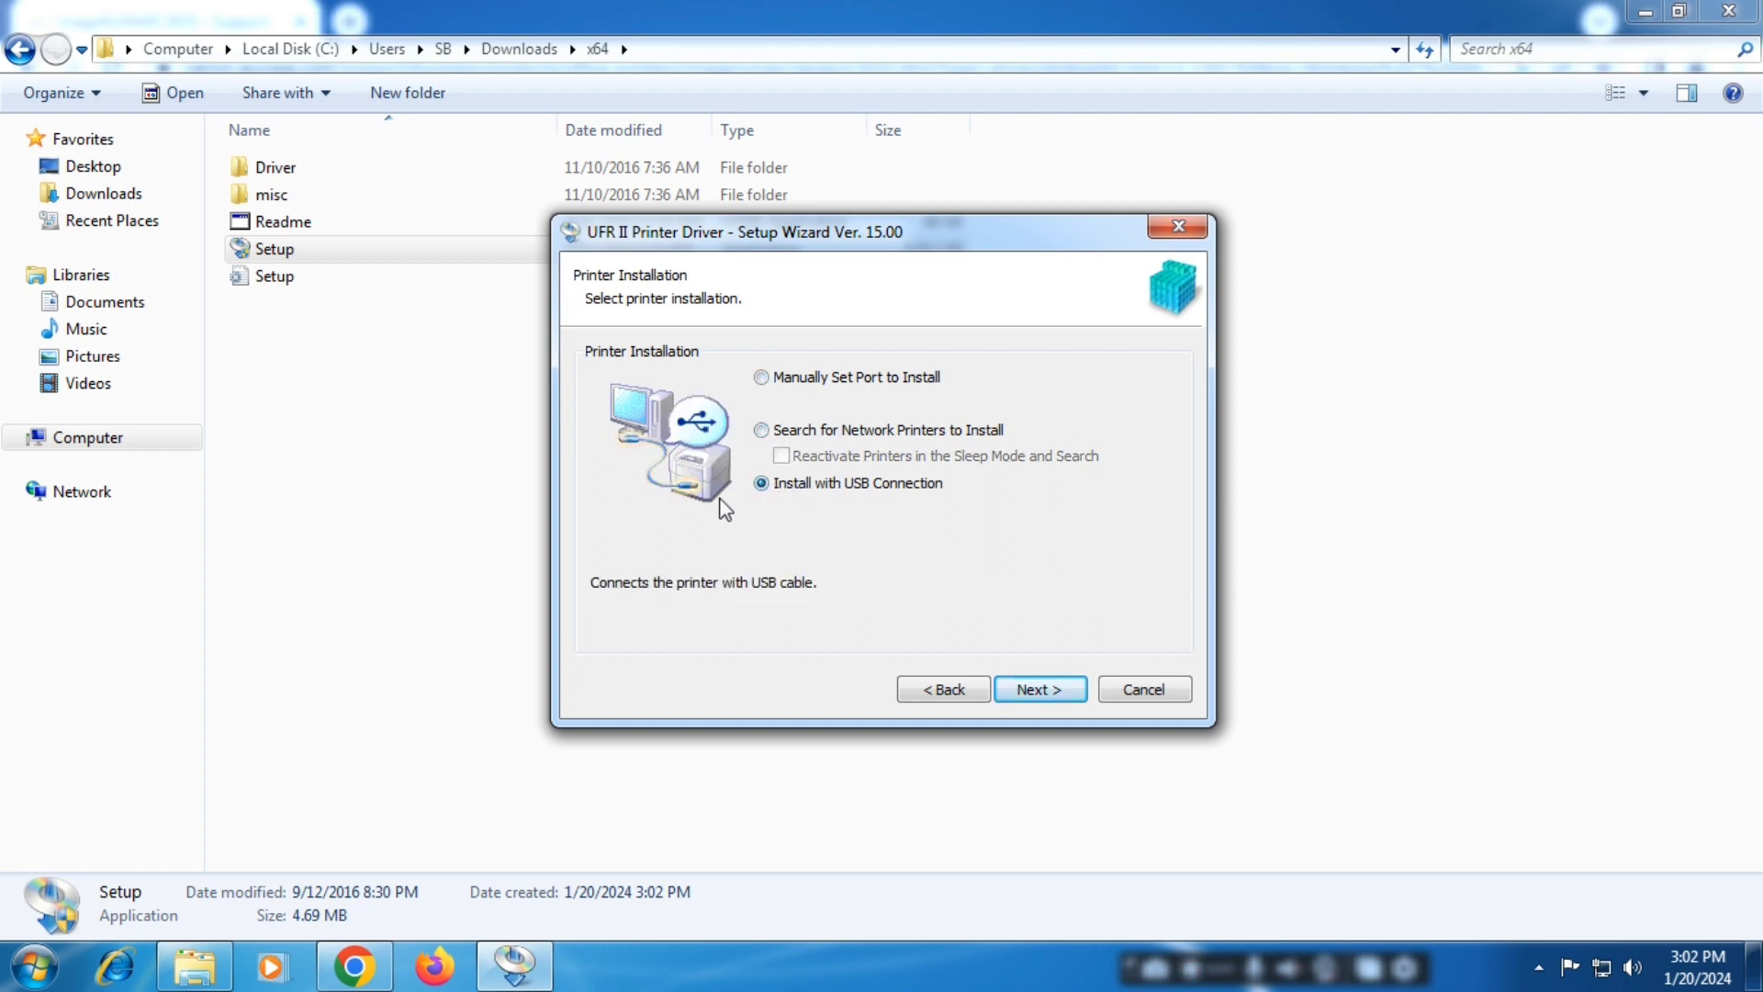
left_click(778, 432)
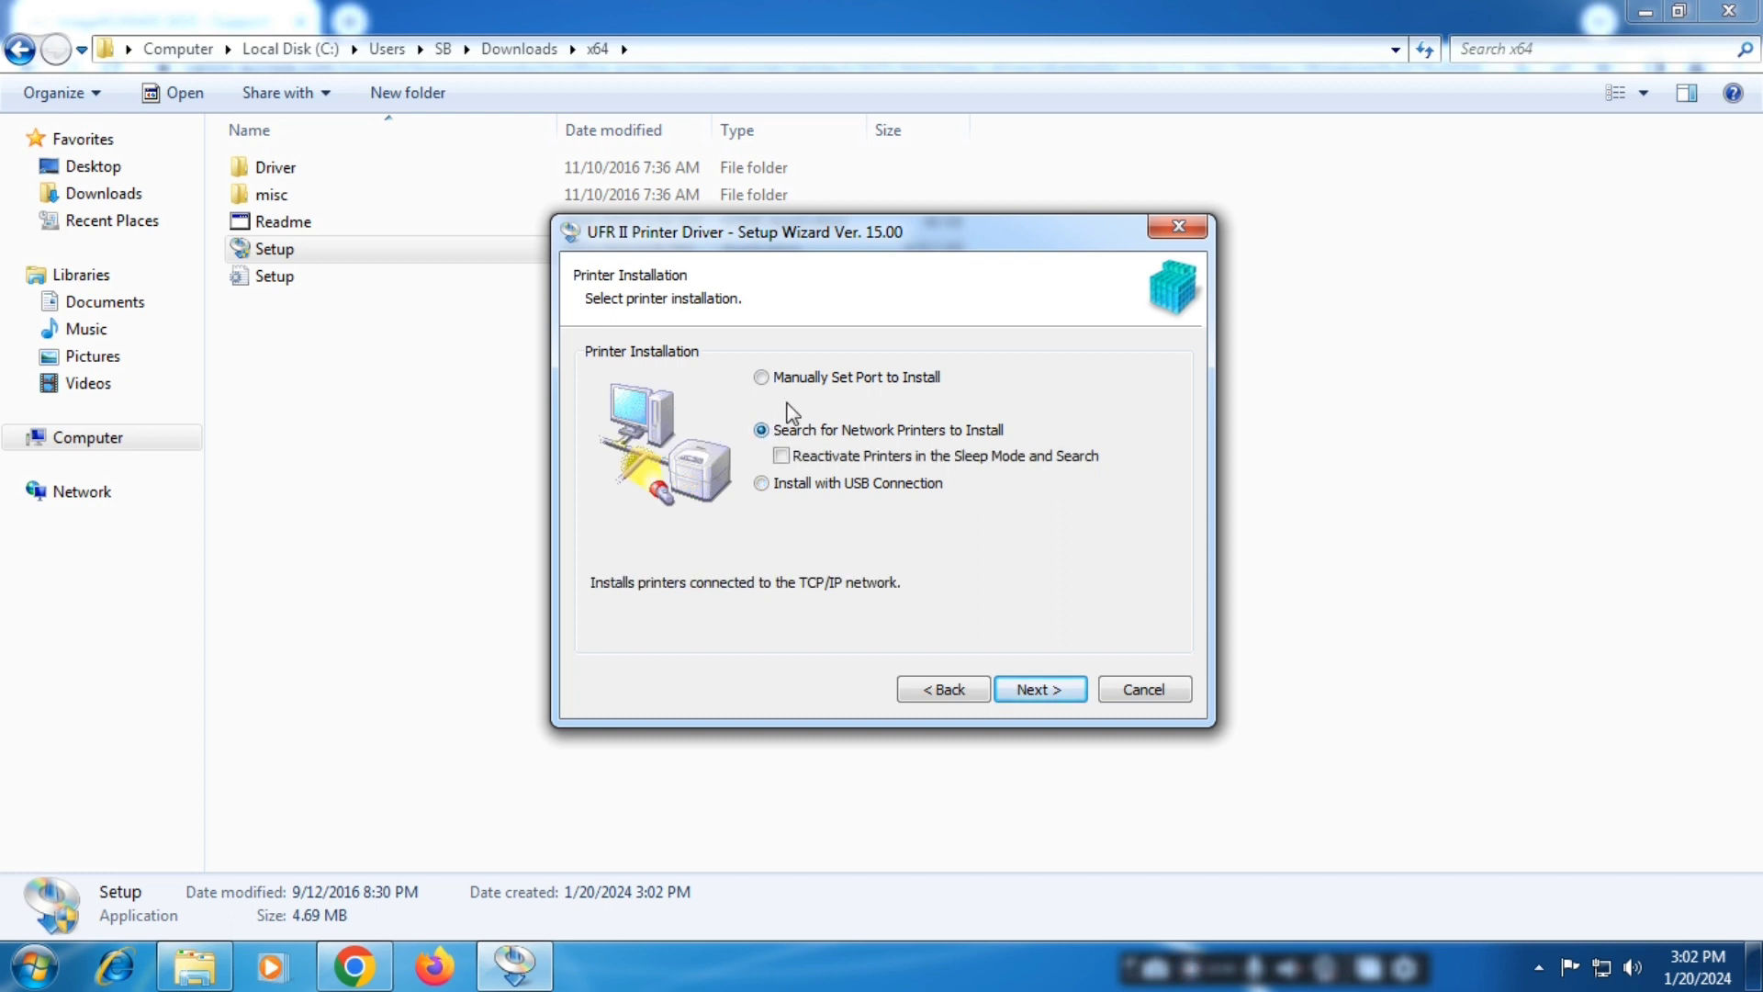
left_click(799, 386)
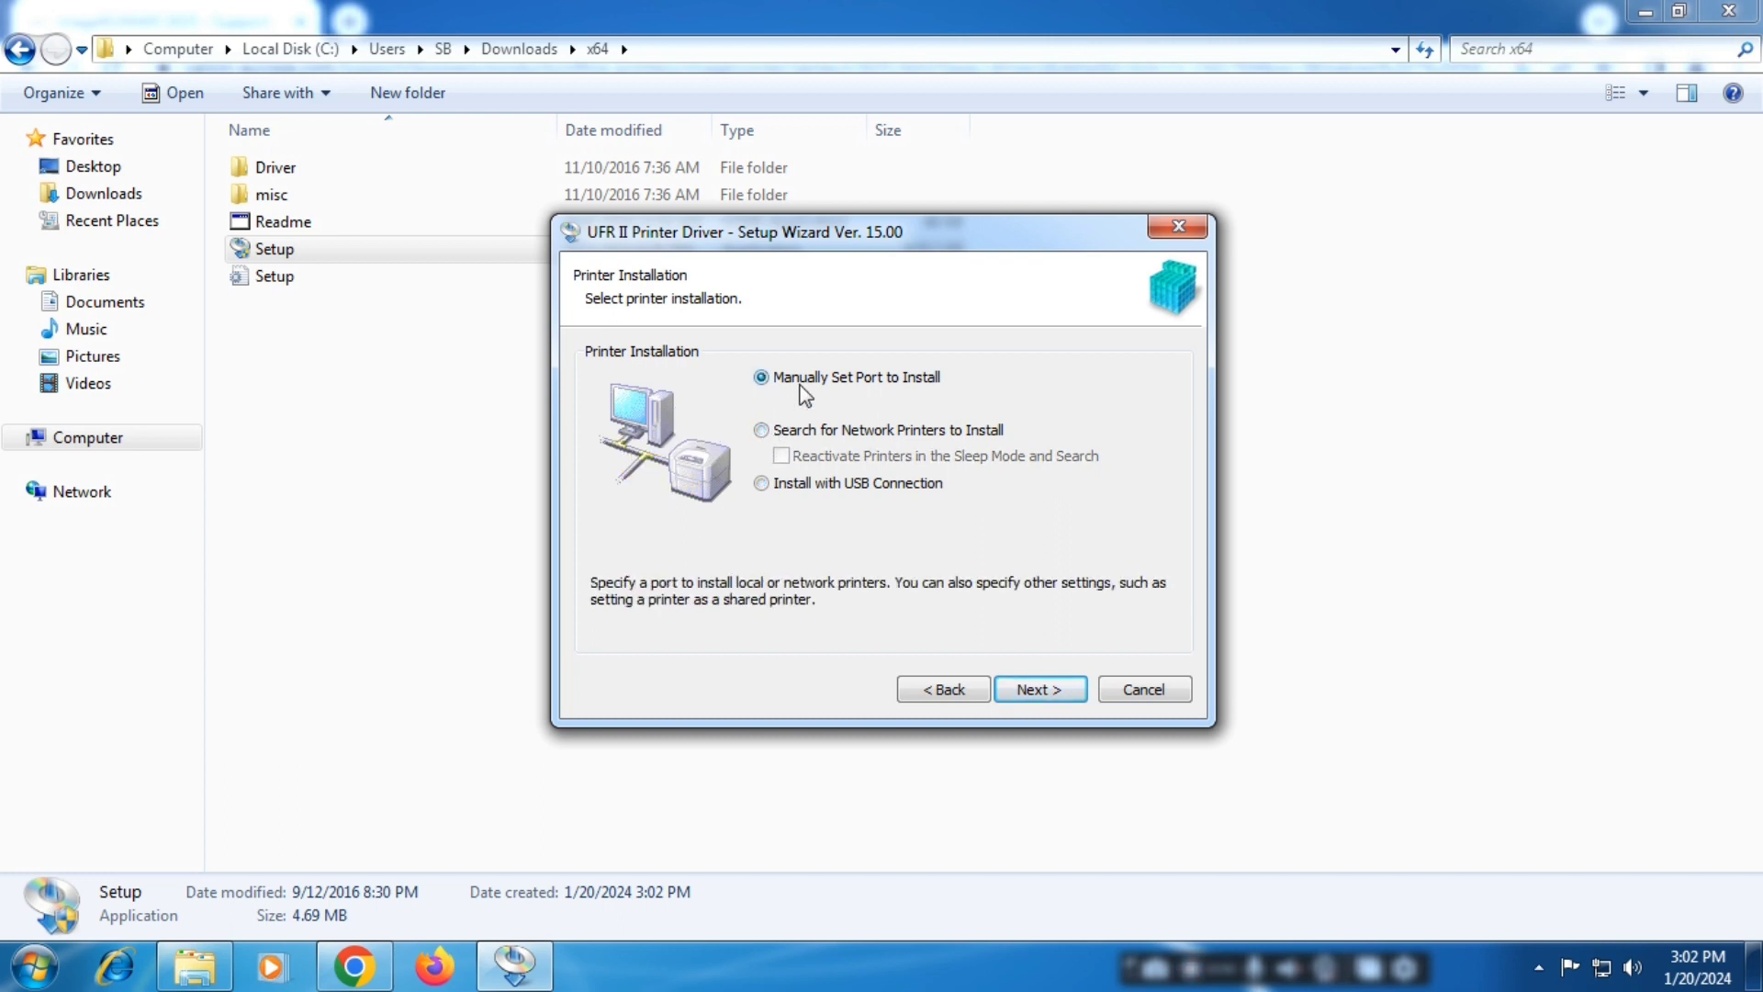
left_click(816, 433)
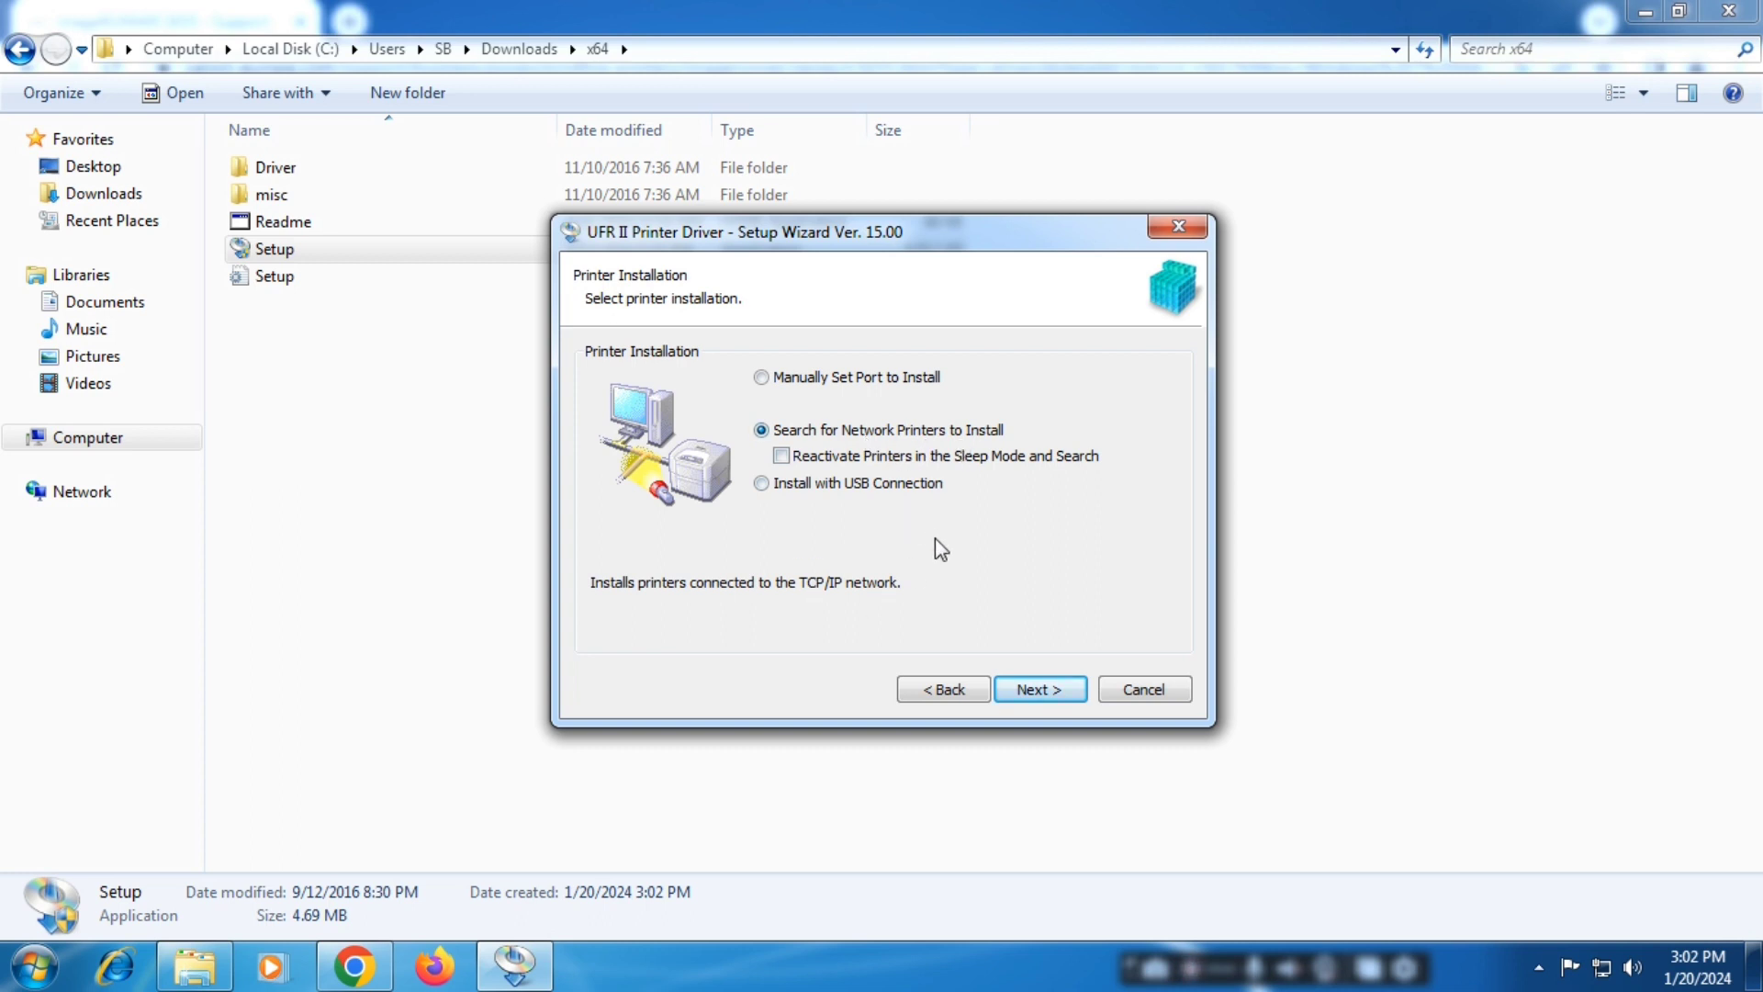
left_click(905, 484)
left_click(907, 440)
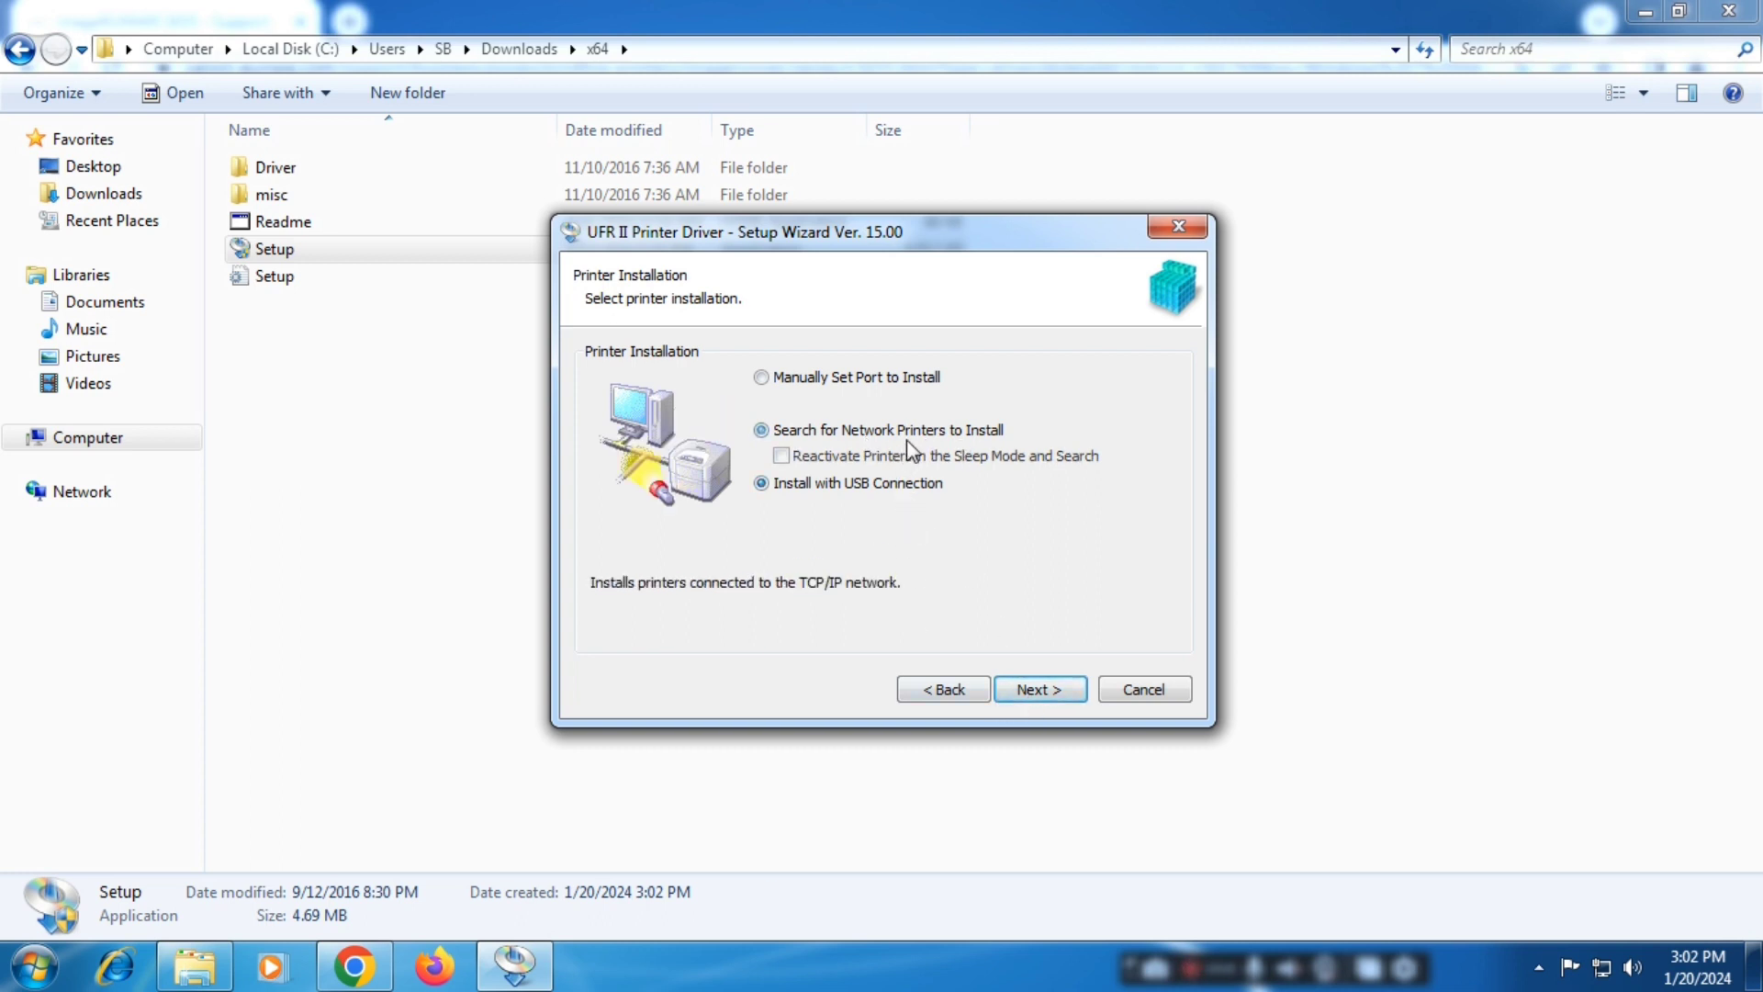
left_click(1036, 690)
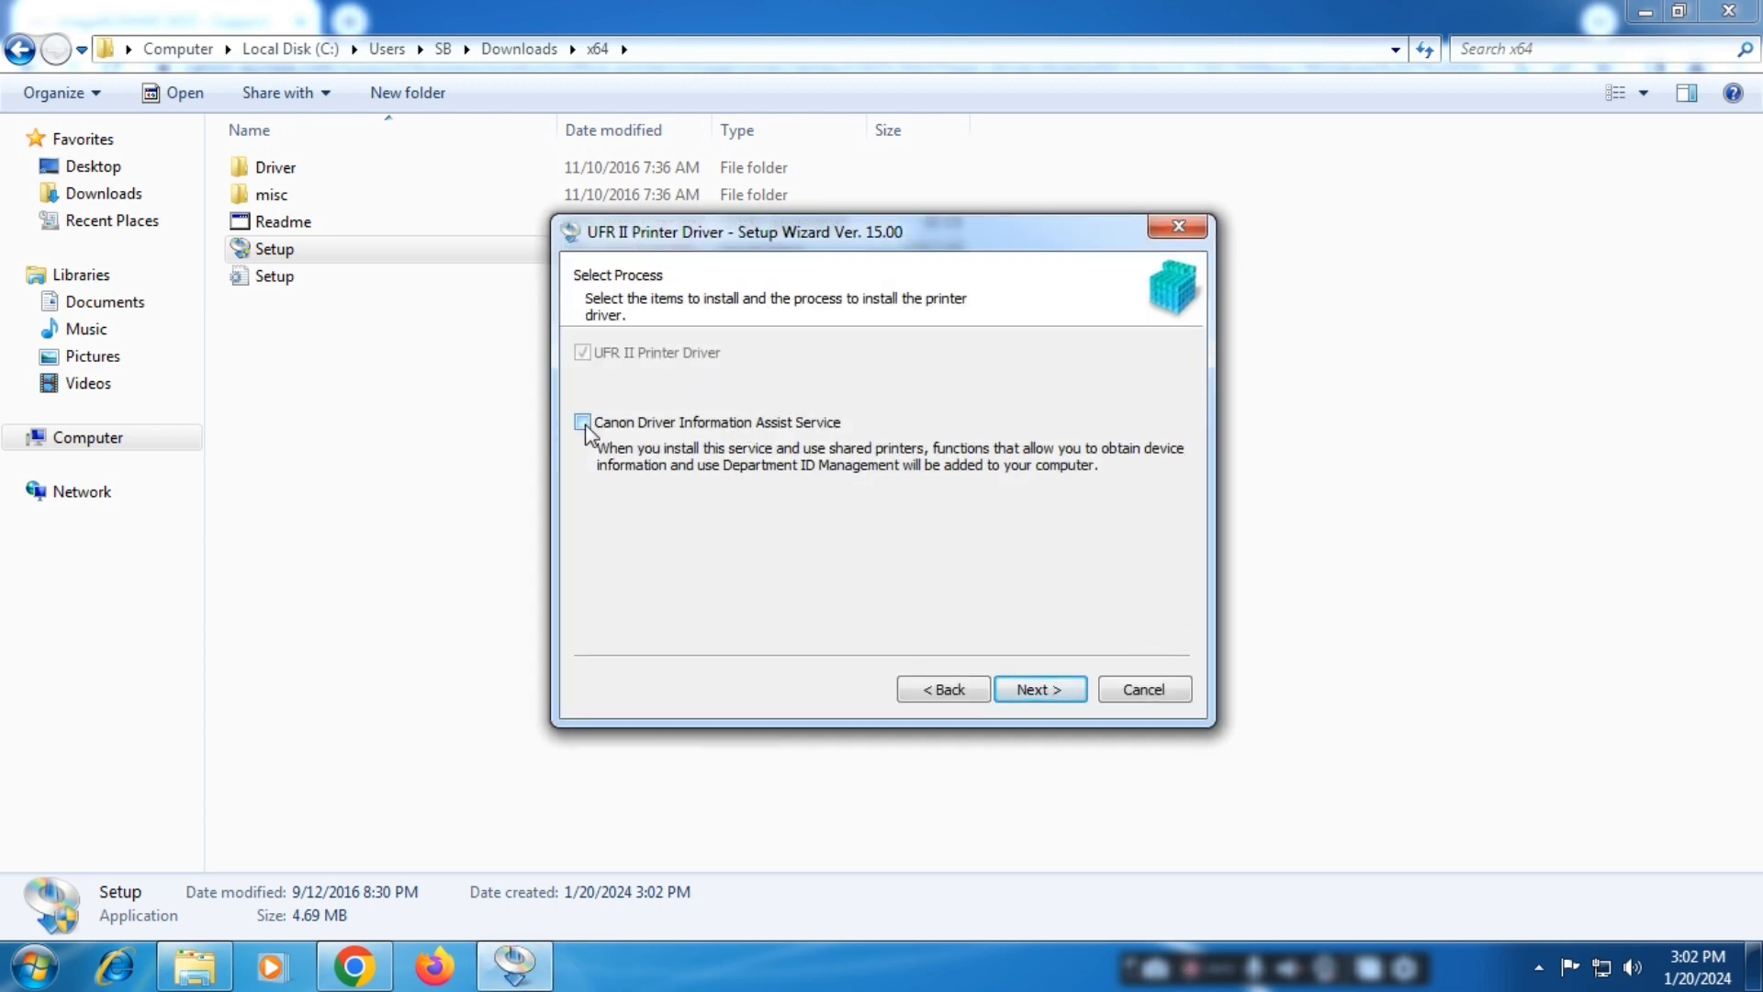
left_click(1021, 689)
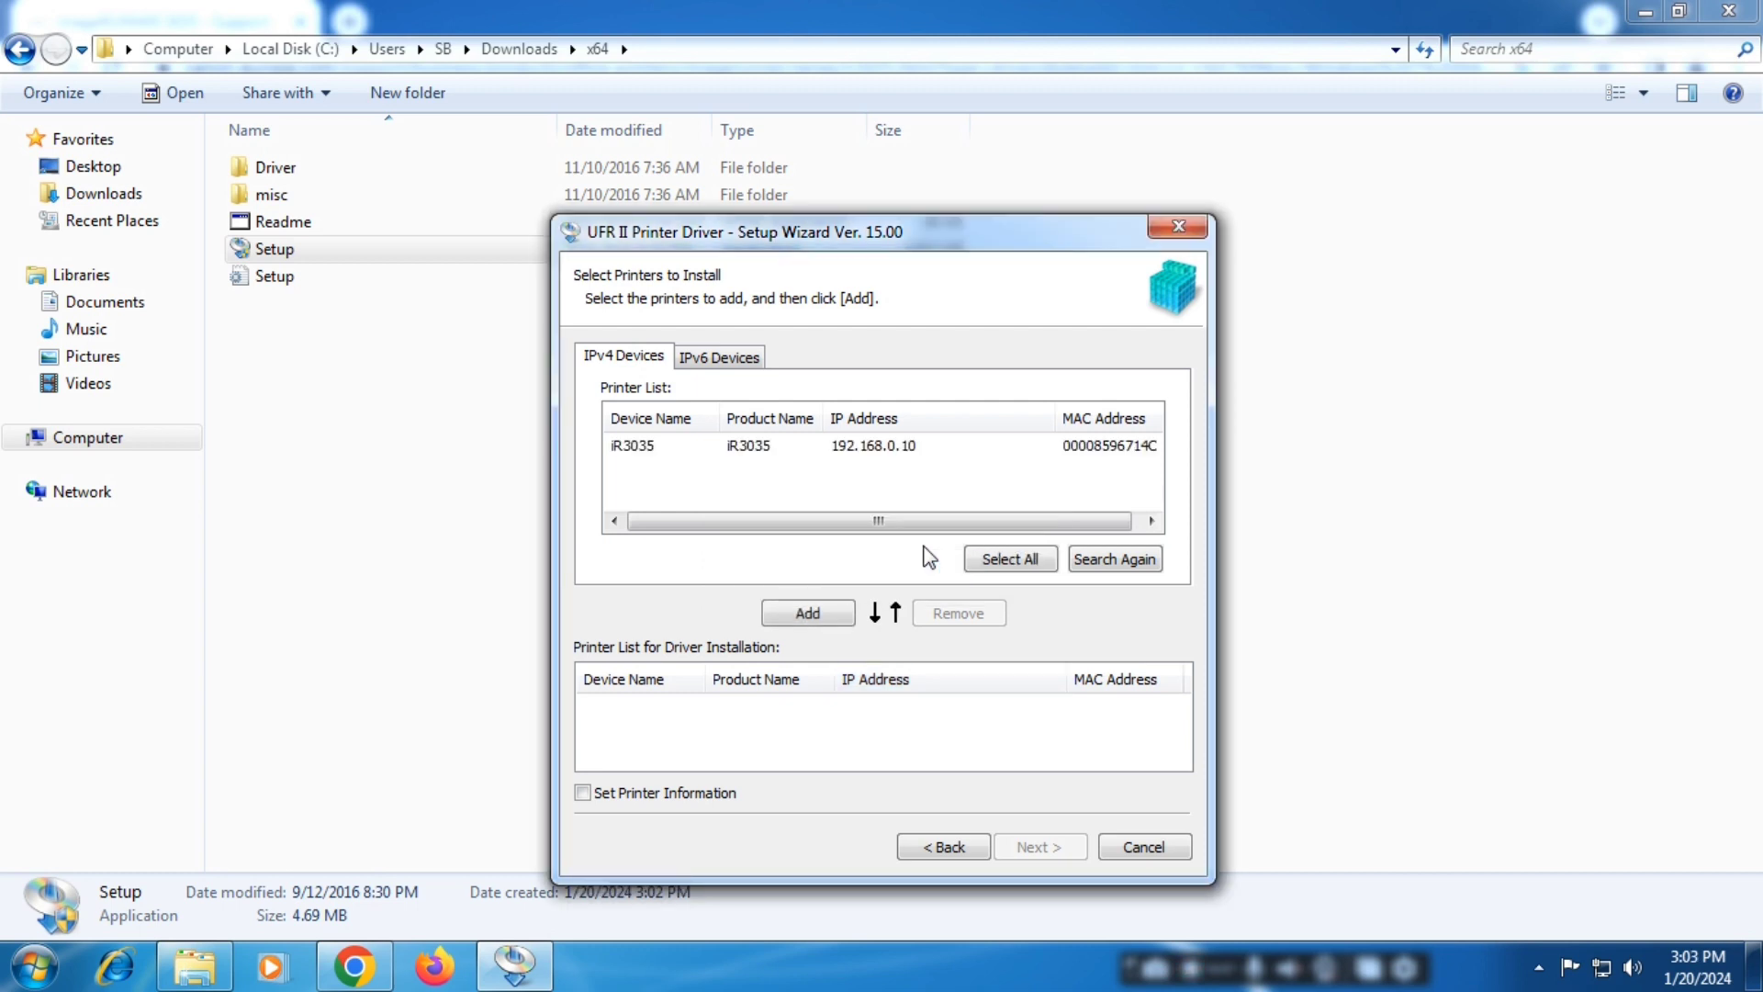
Step: Add the iR3035 at 192.168.0.10 to the driver installation list and proceed to the settings confirmation
left_click(614, 447)
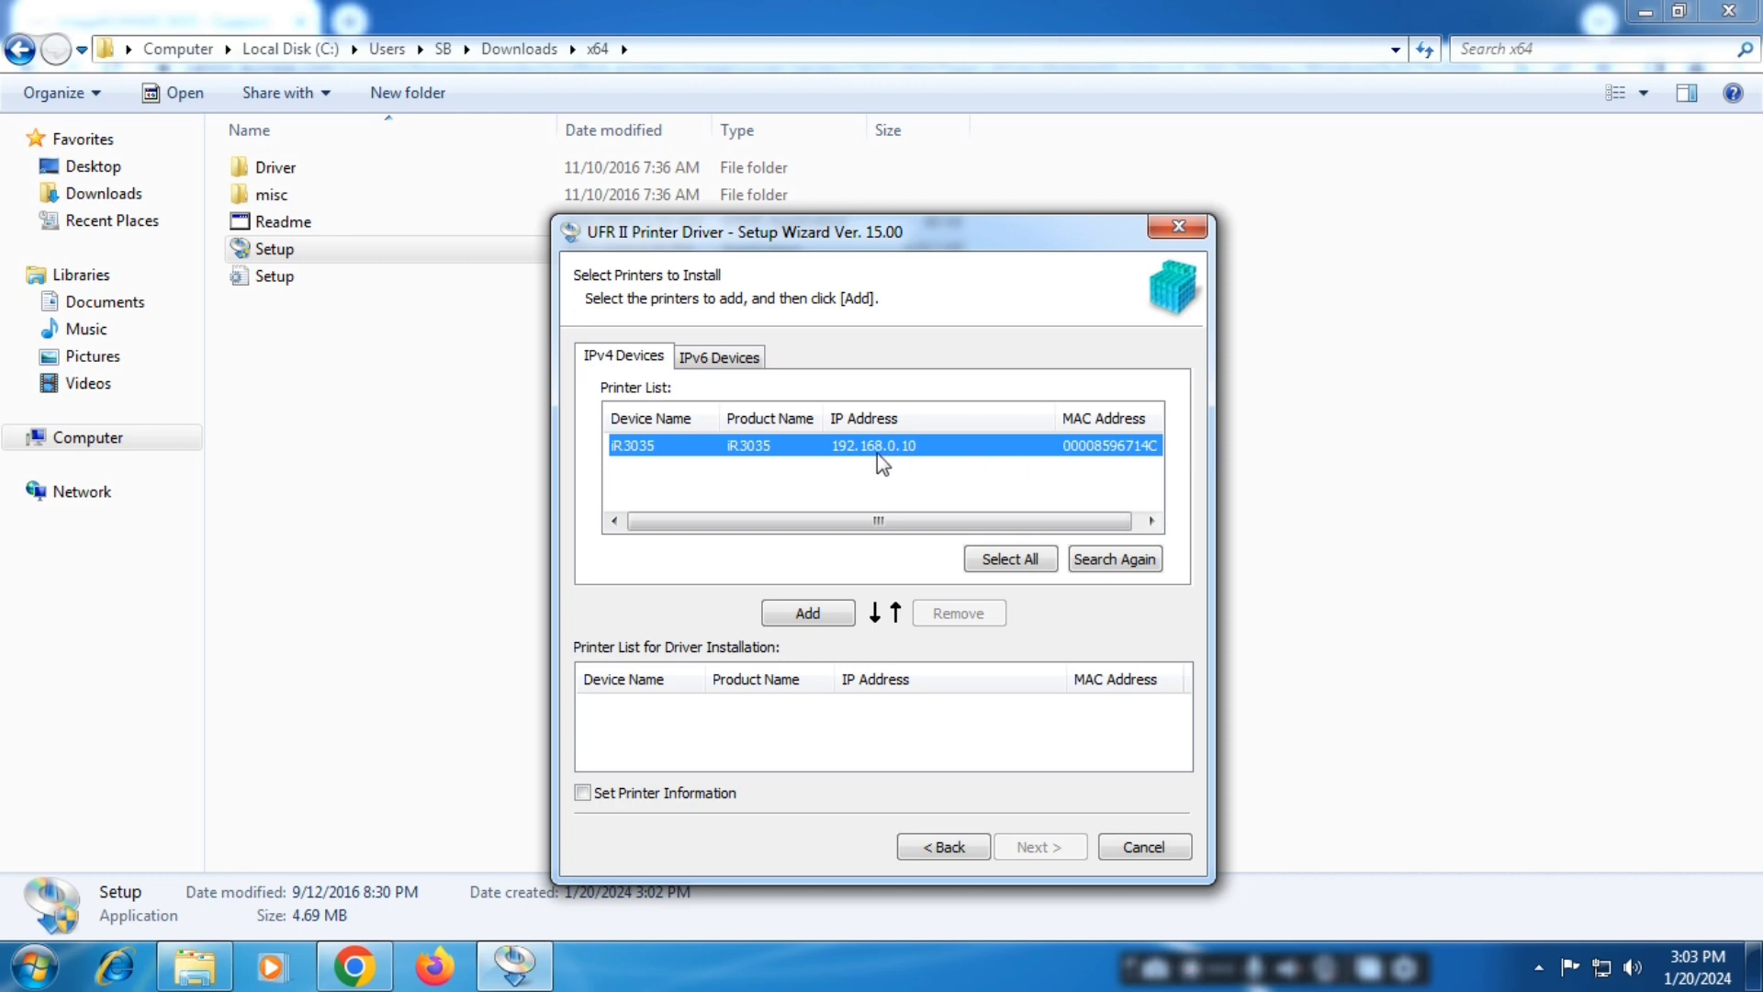
left_click(808, 614)
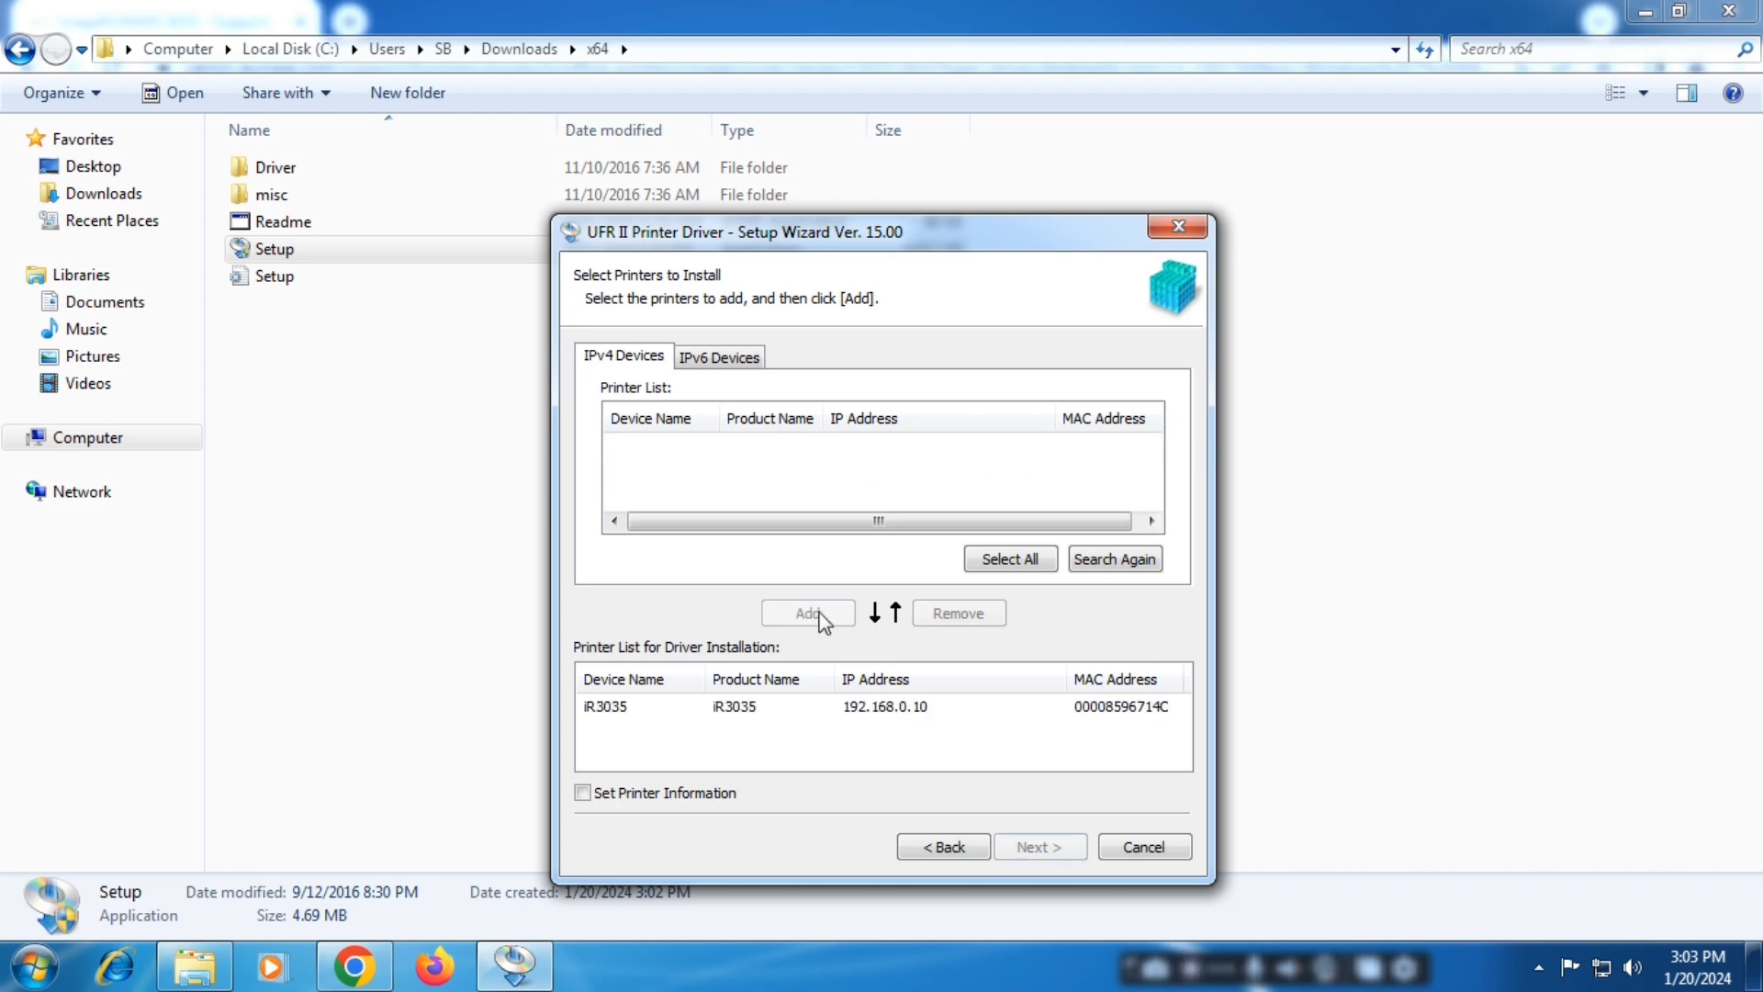
left_click(766, 707)
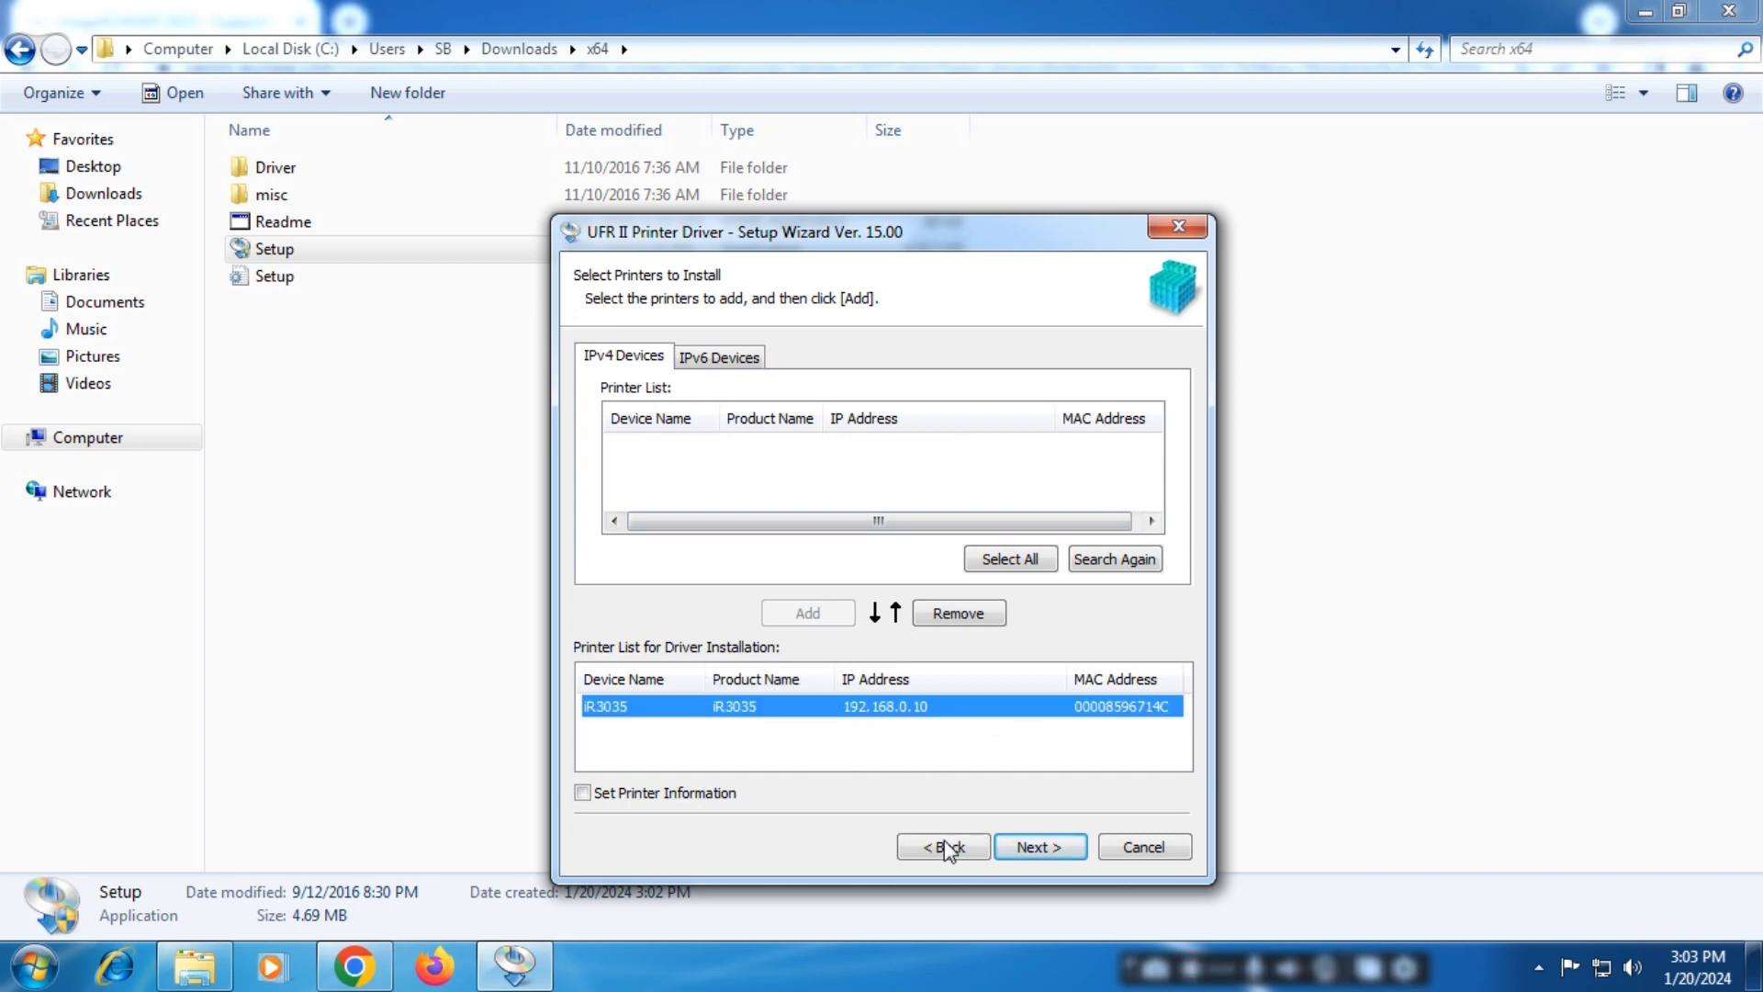
left_click(1041, 849)
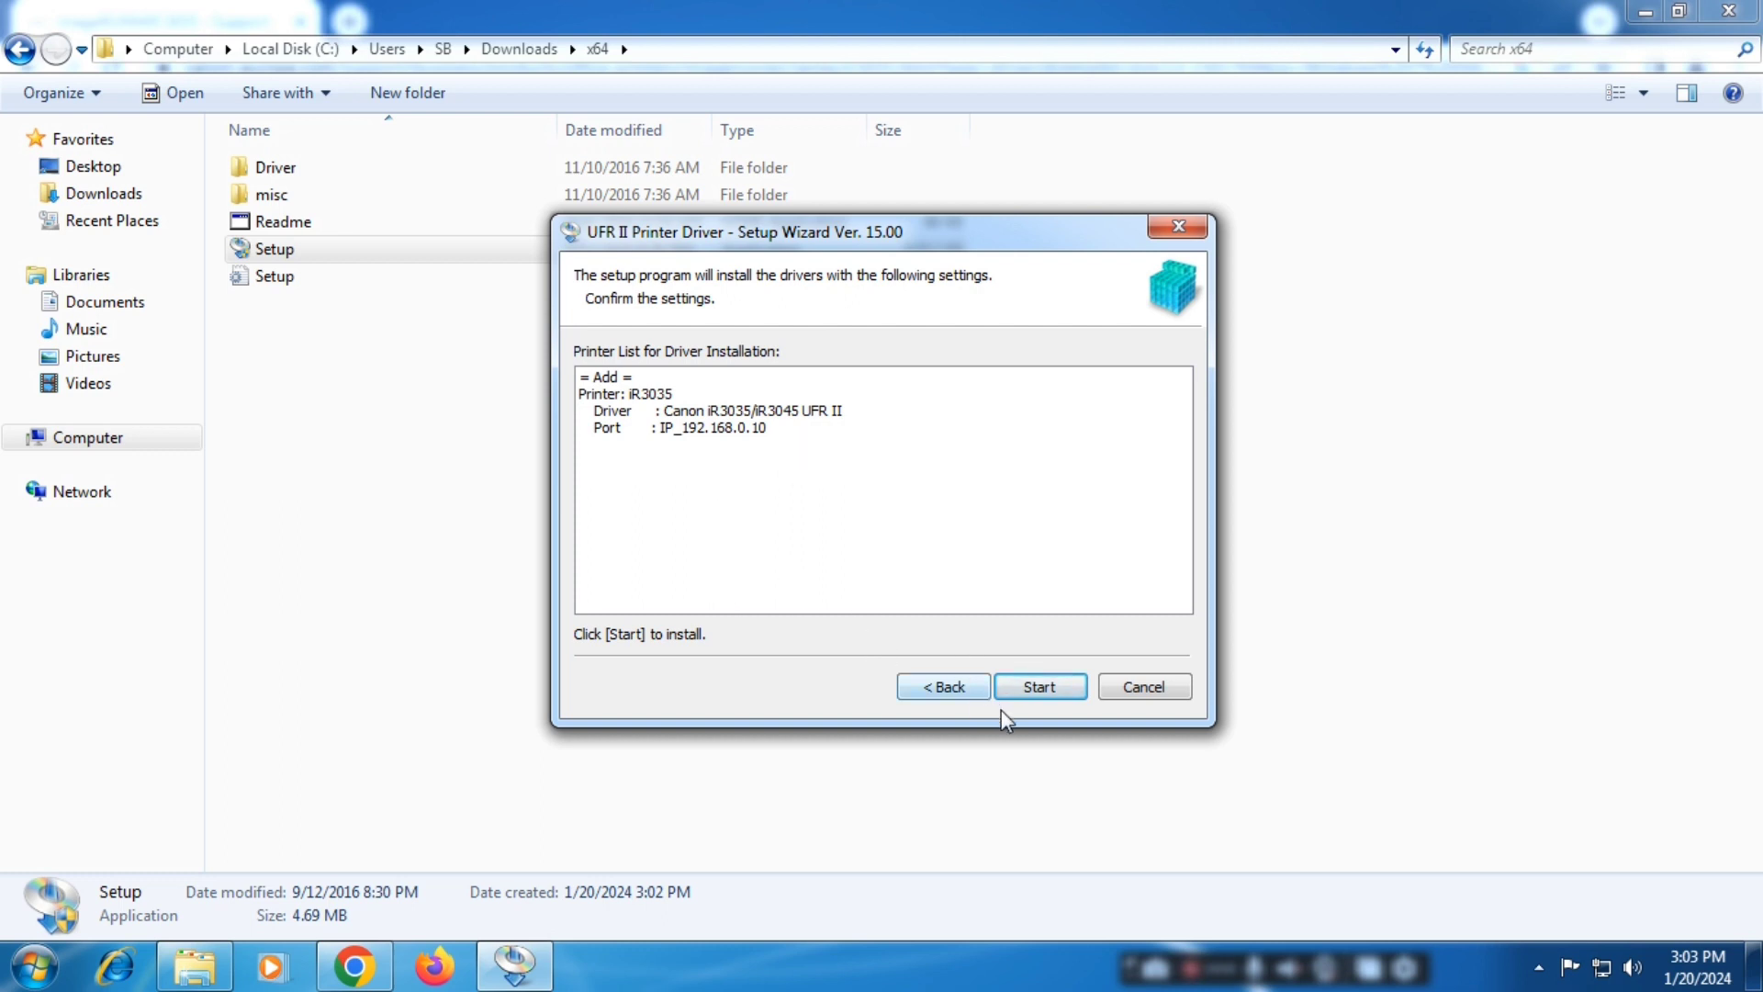
Step: Start and confirm the driver installation, and exit the wizard without restarting the computer
left_click(1036, 689)
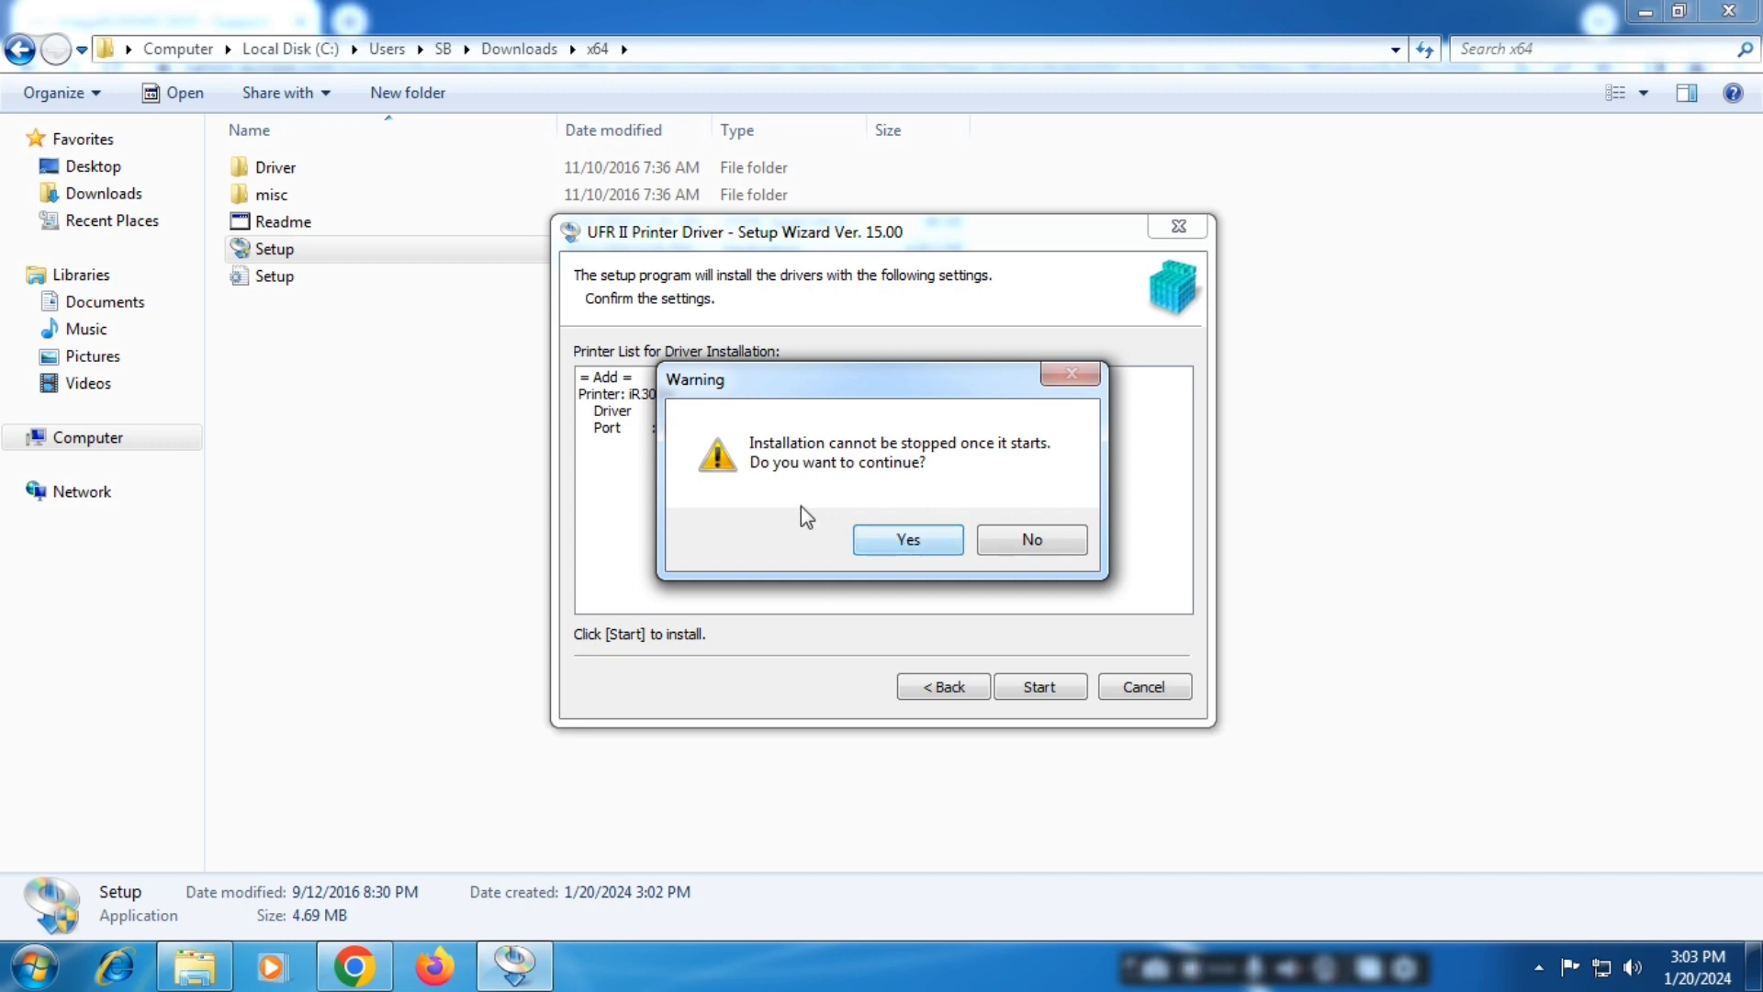
left_click(890, 538)
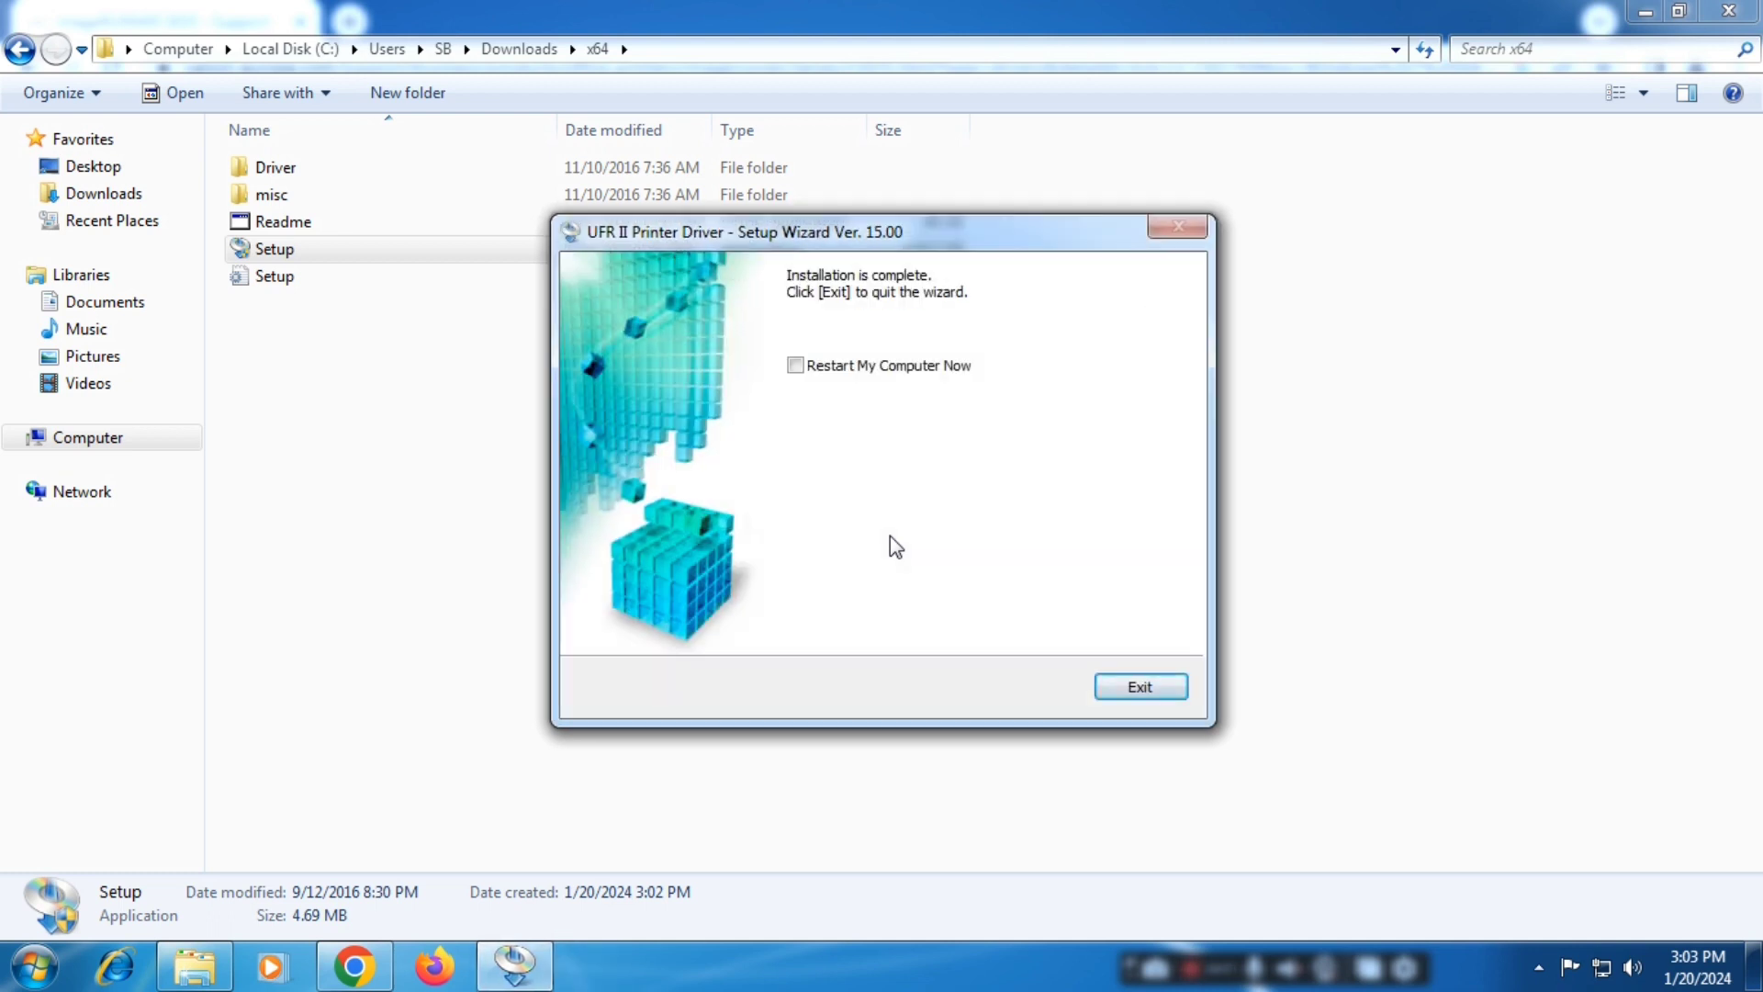
left_click(797, 367)
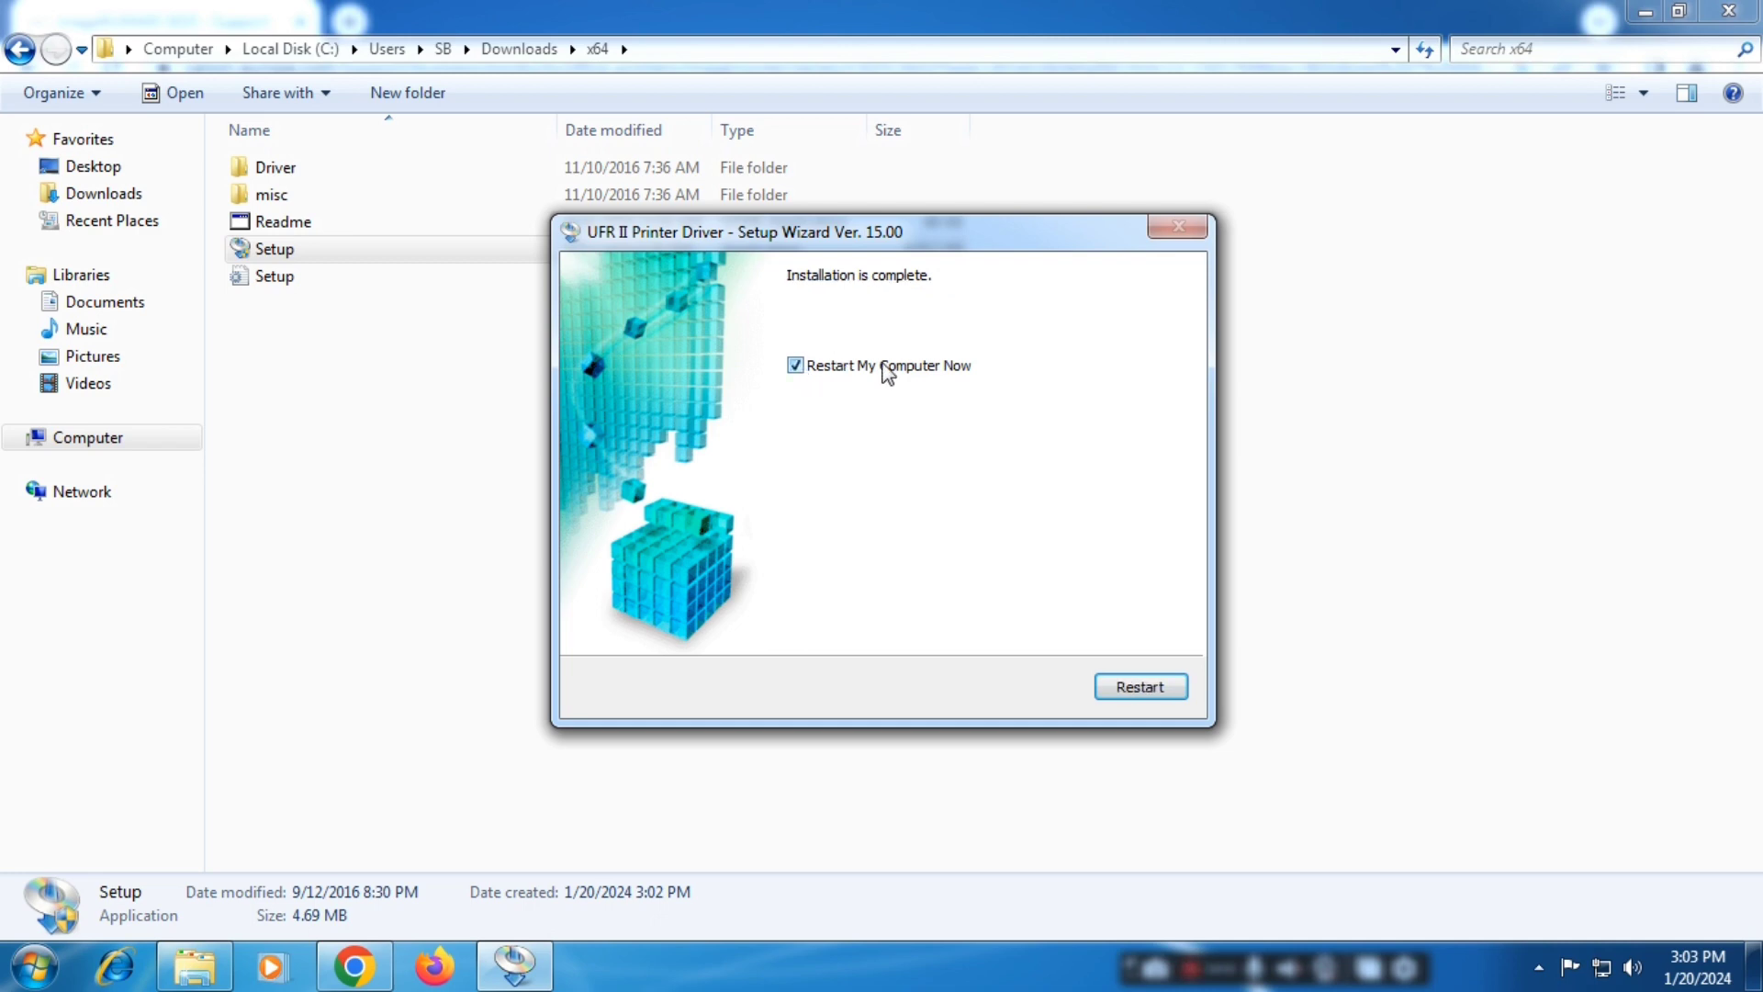
left_click(831, 366)
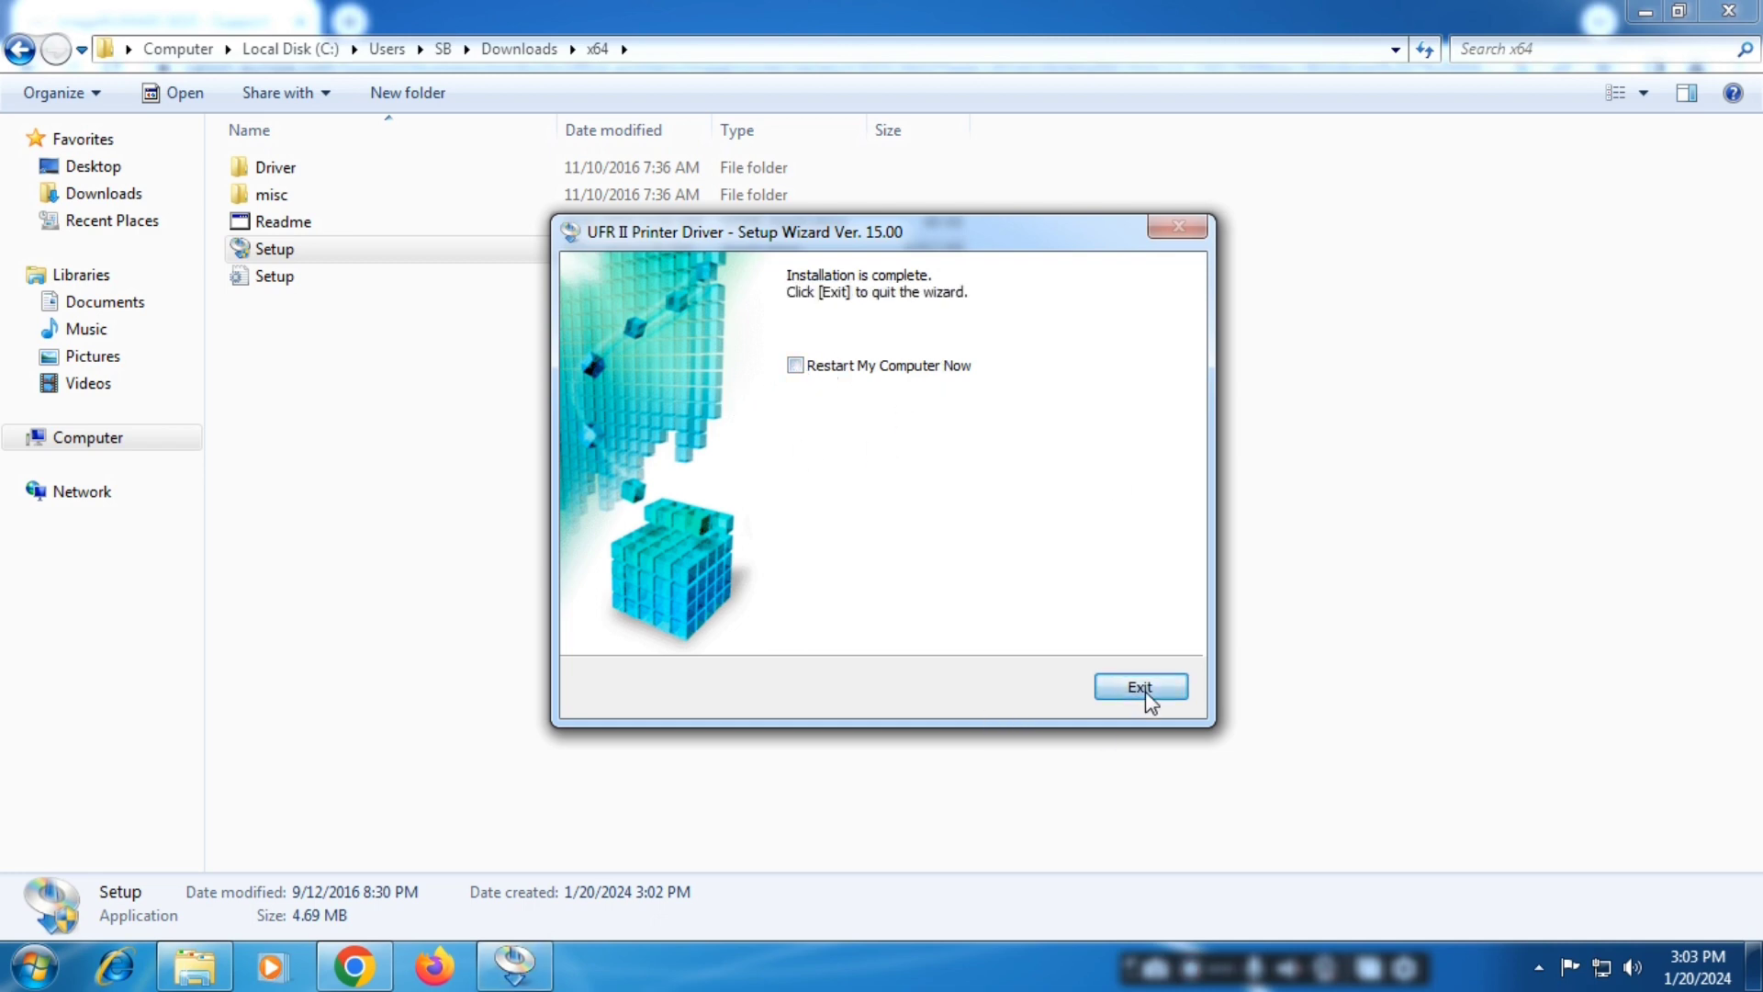
left_click(1141, 688)
Step: Refresh the x64 folder and open the Devices and Printers window
left_click(858, 424)
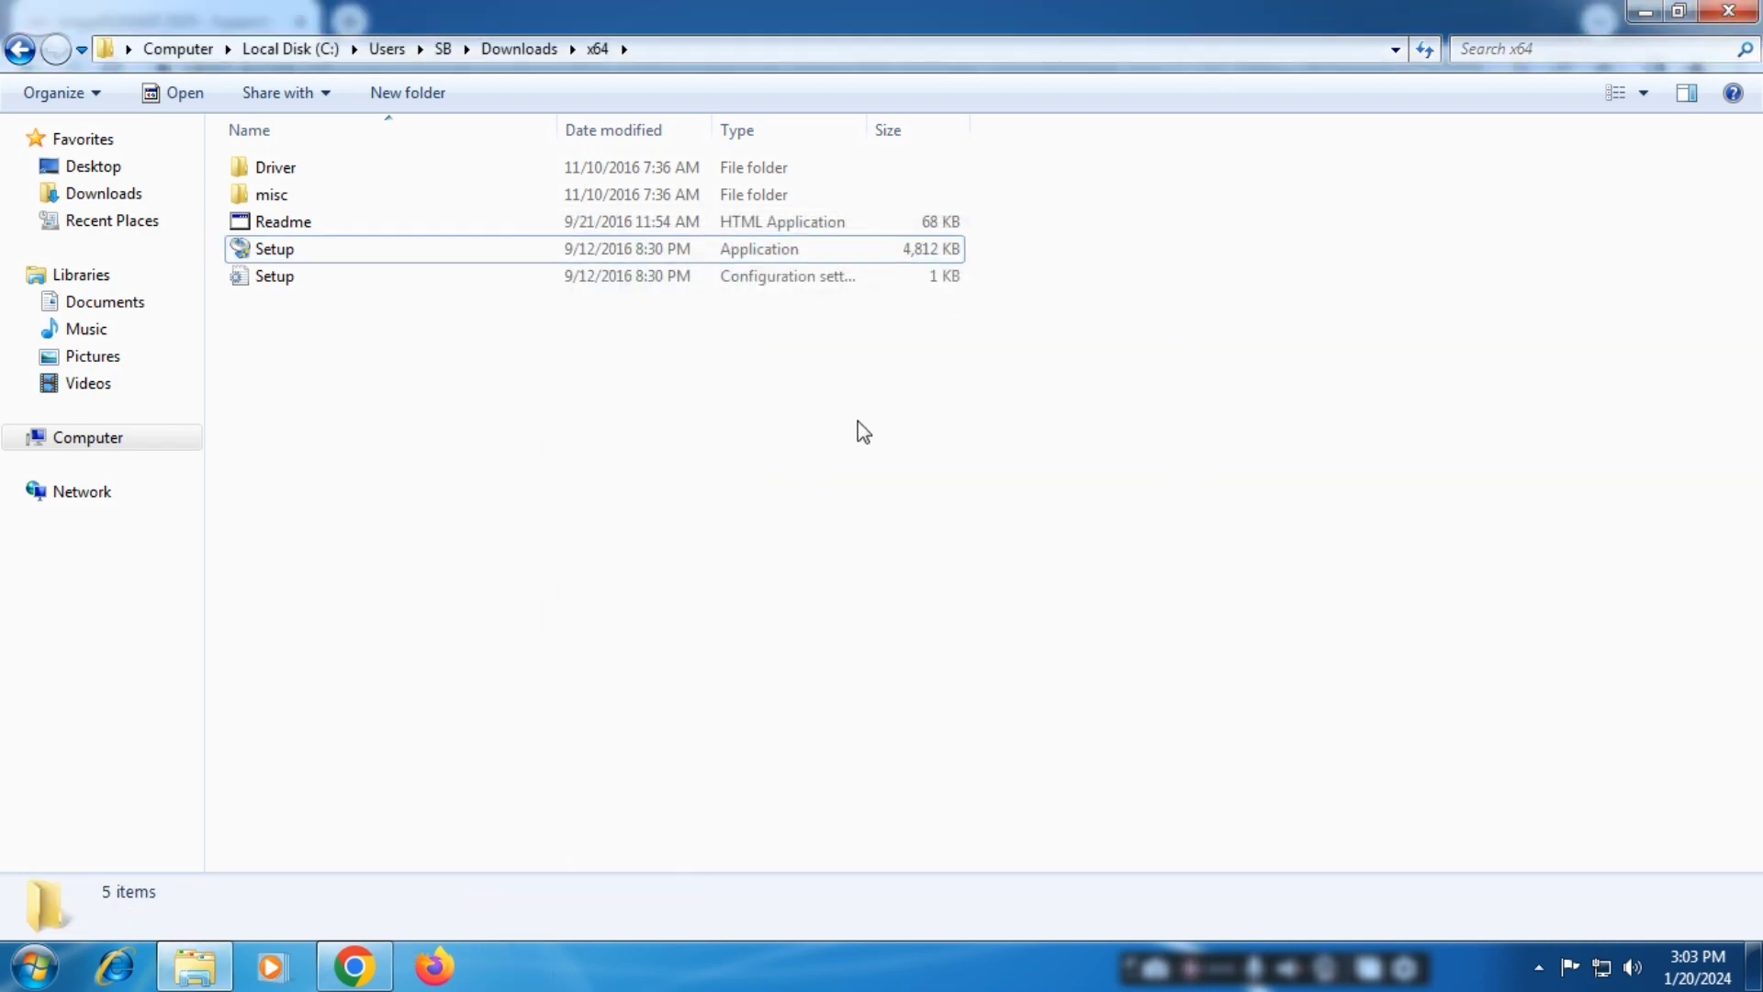
right_click(858, 424)
left_click(945, 521)
left_click(52, 978)
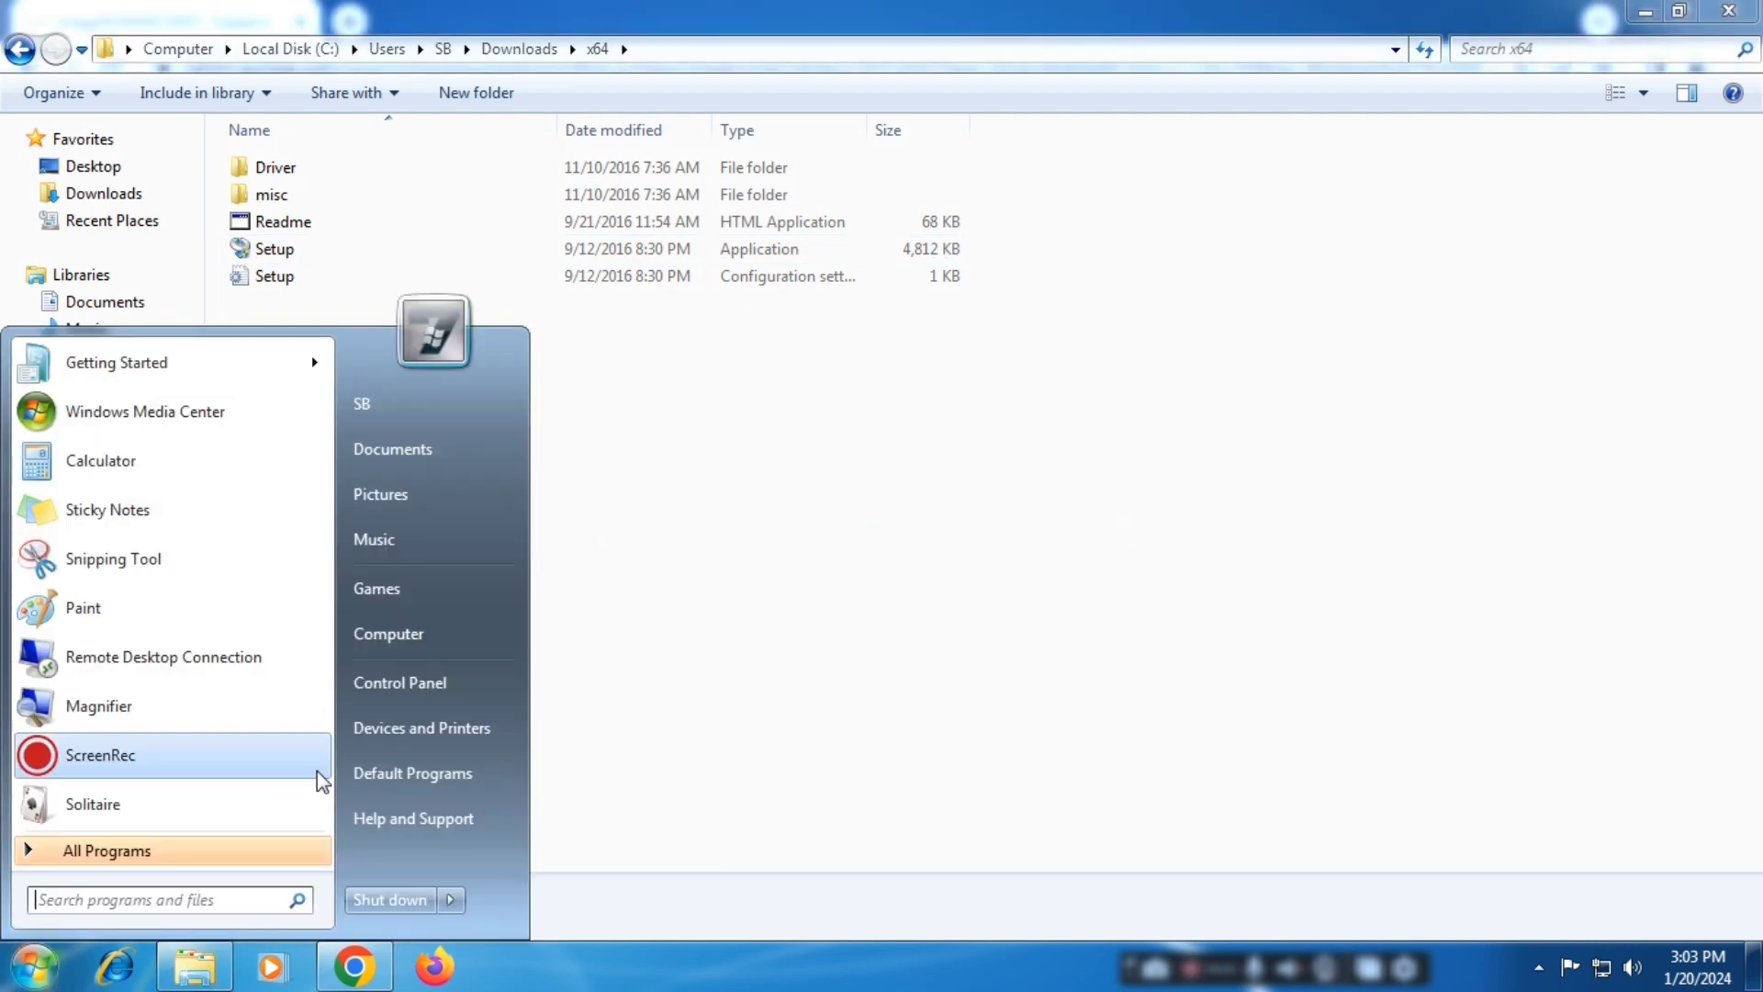
left_click(482, 727)
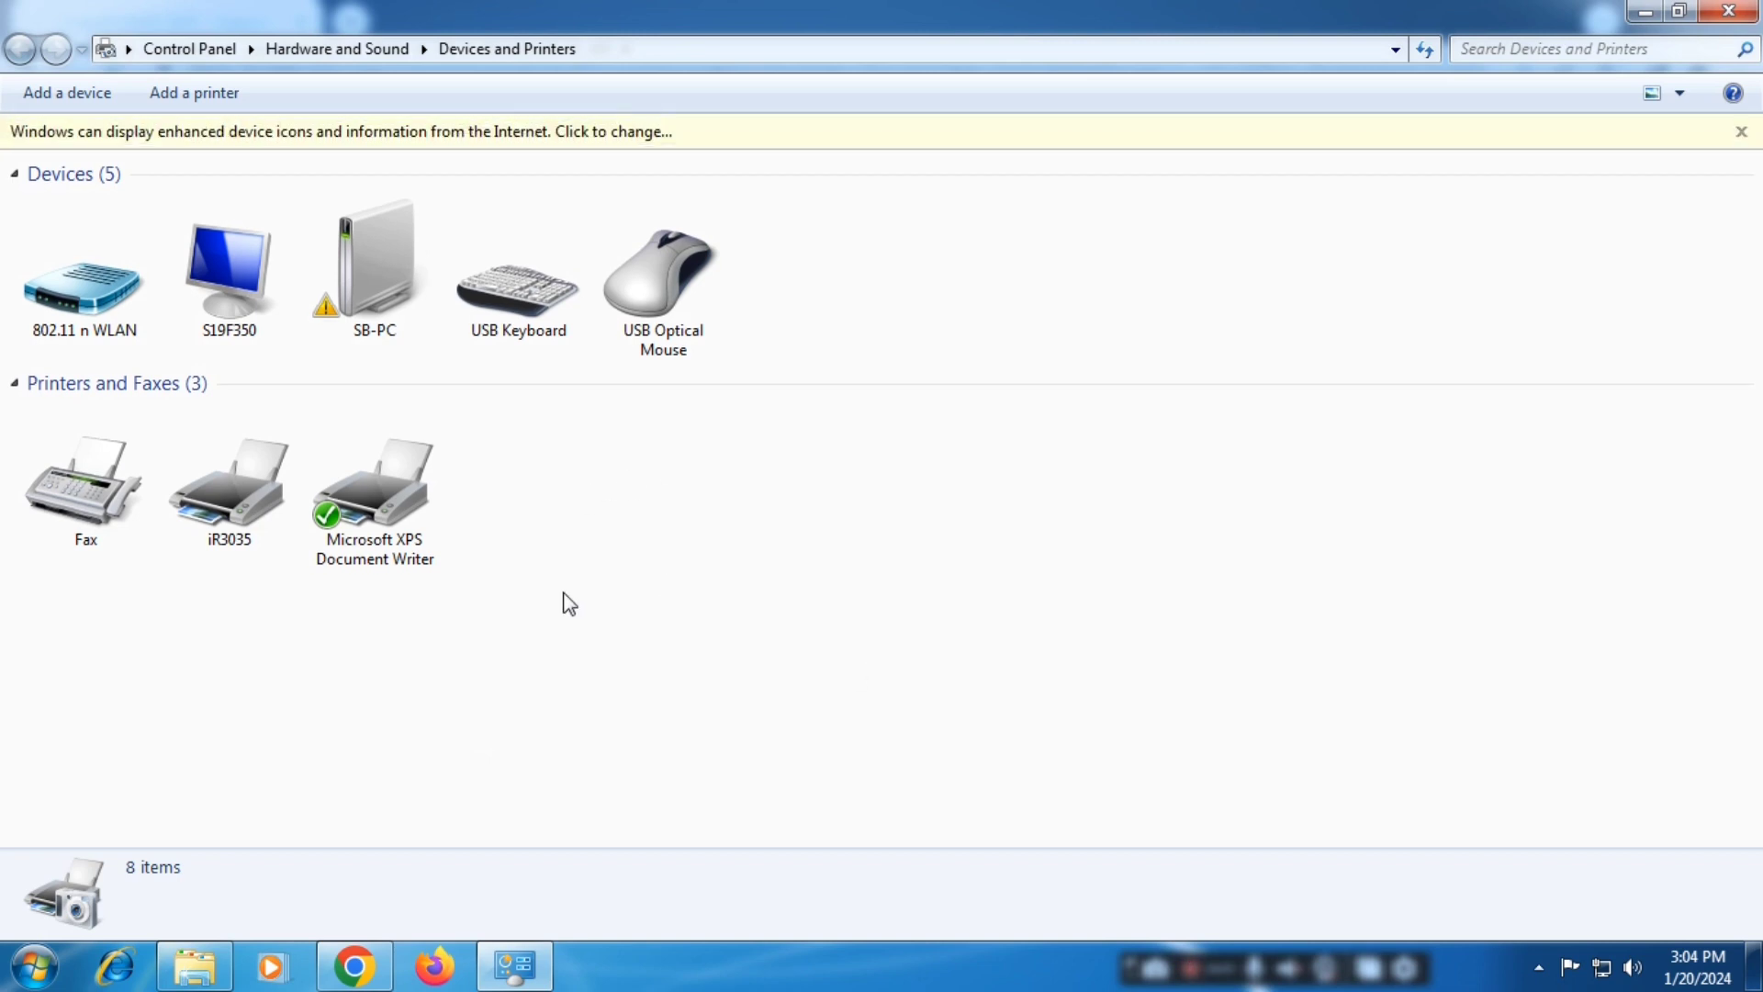
Step: Set the iR3035 as the default printer
left_click(255, 511)
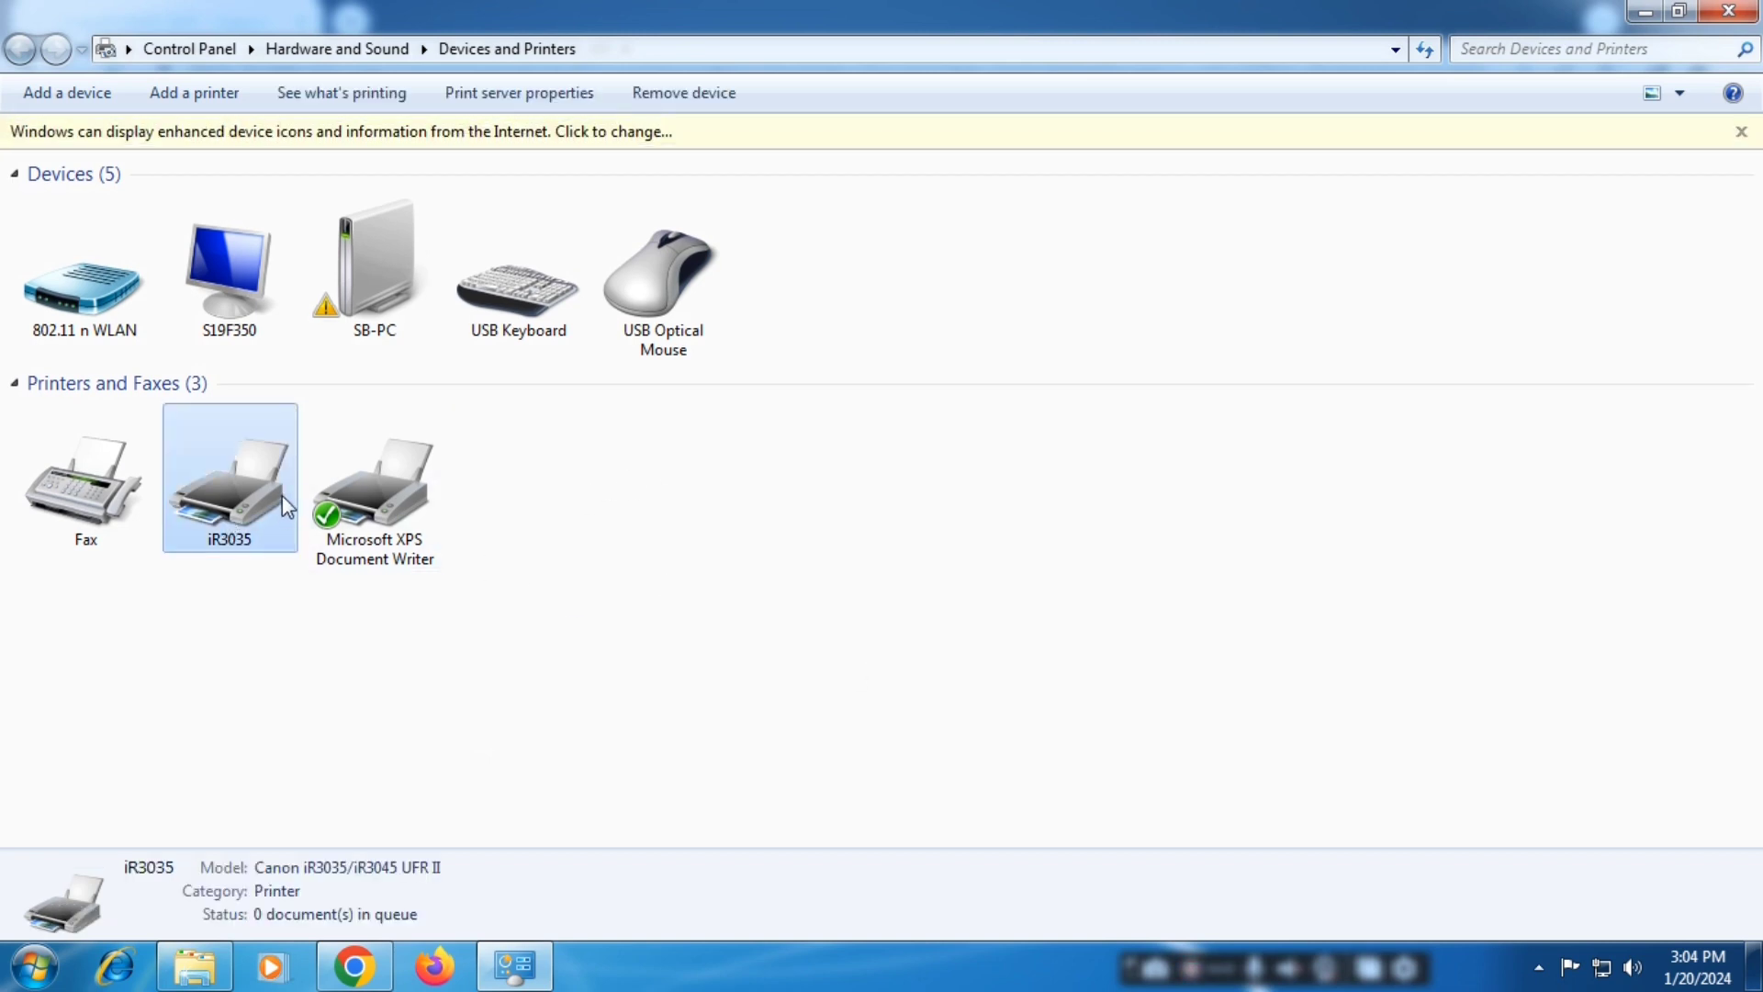
right_click(283, 496)
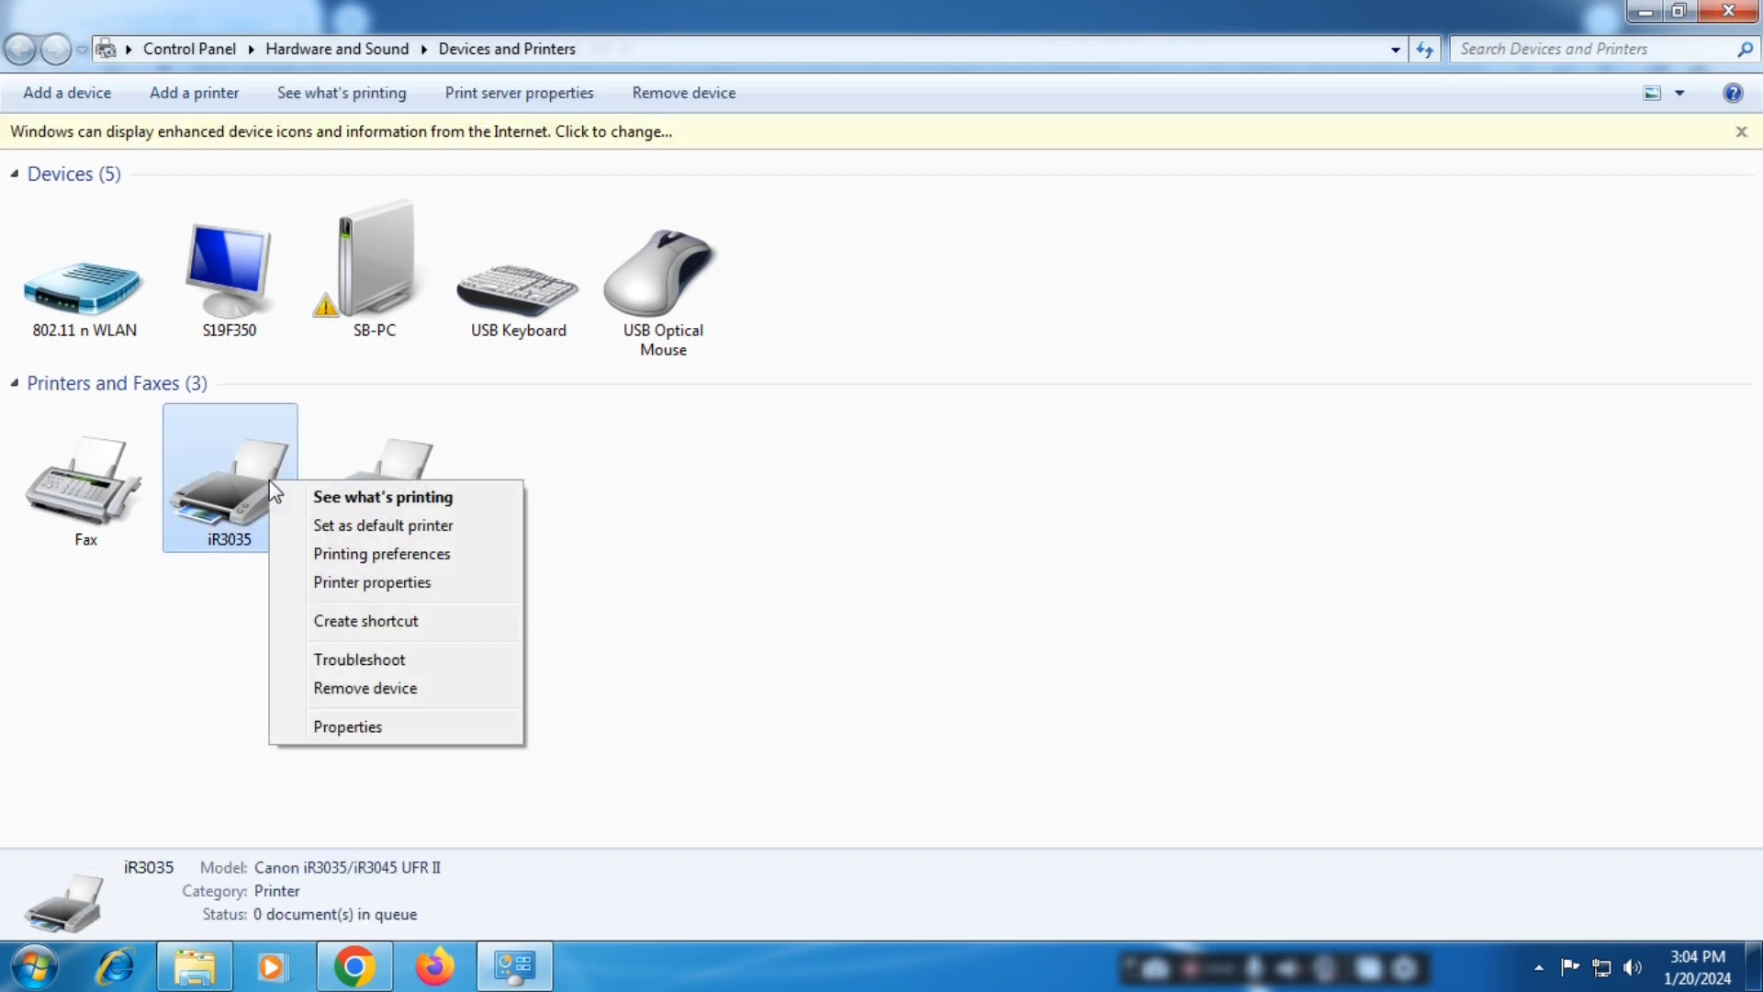
left_click(382, 527)
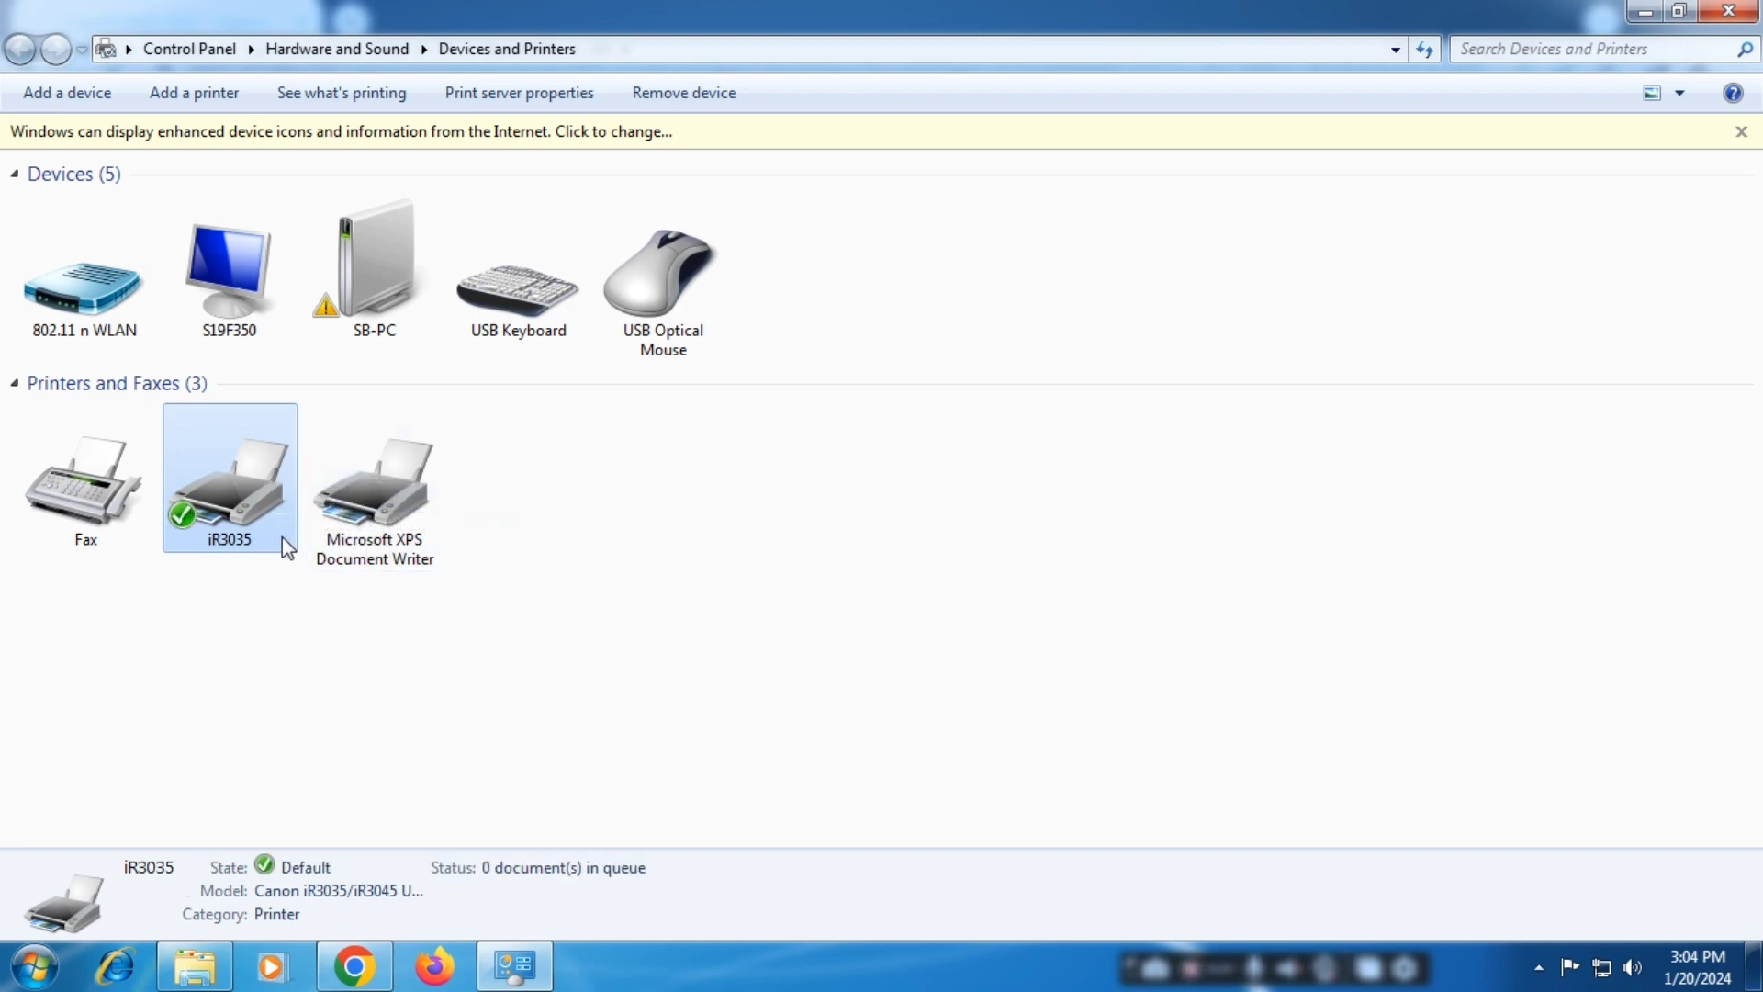
Step: In the iR3035's printing preferences, reached from its printer properties, switch to 1-sided printing and set the output size to A4
right_click(283, 536)
left_click(356, 576)
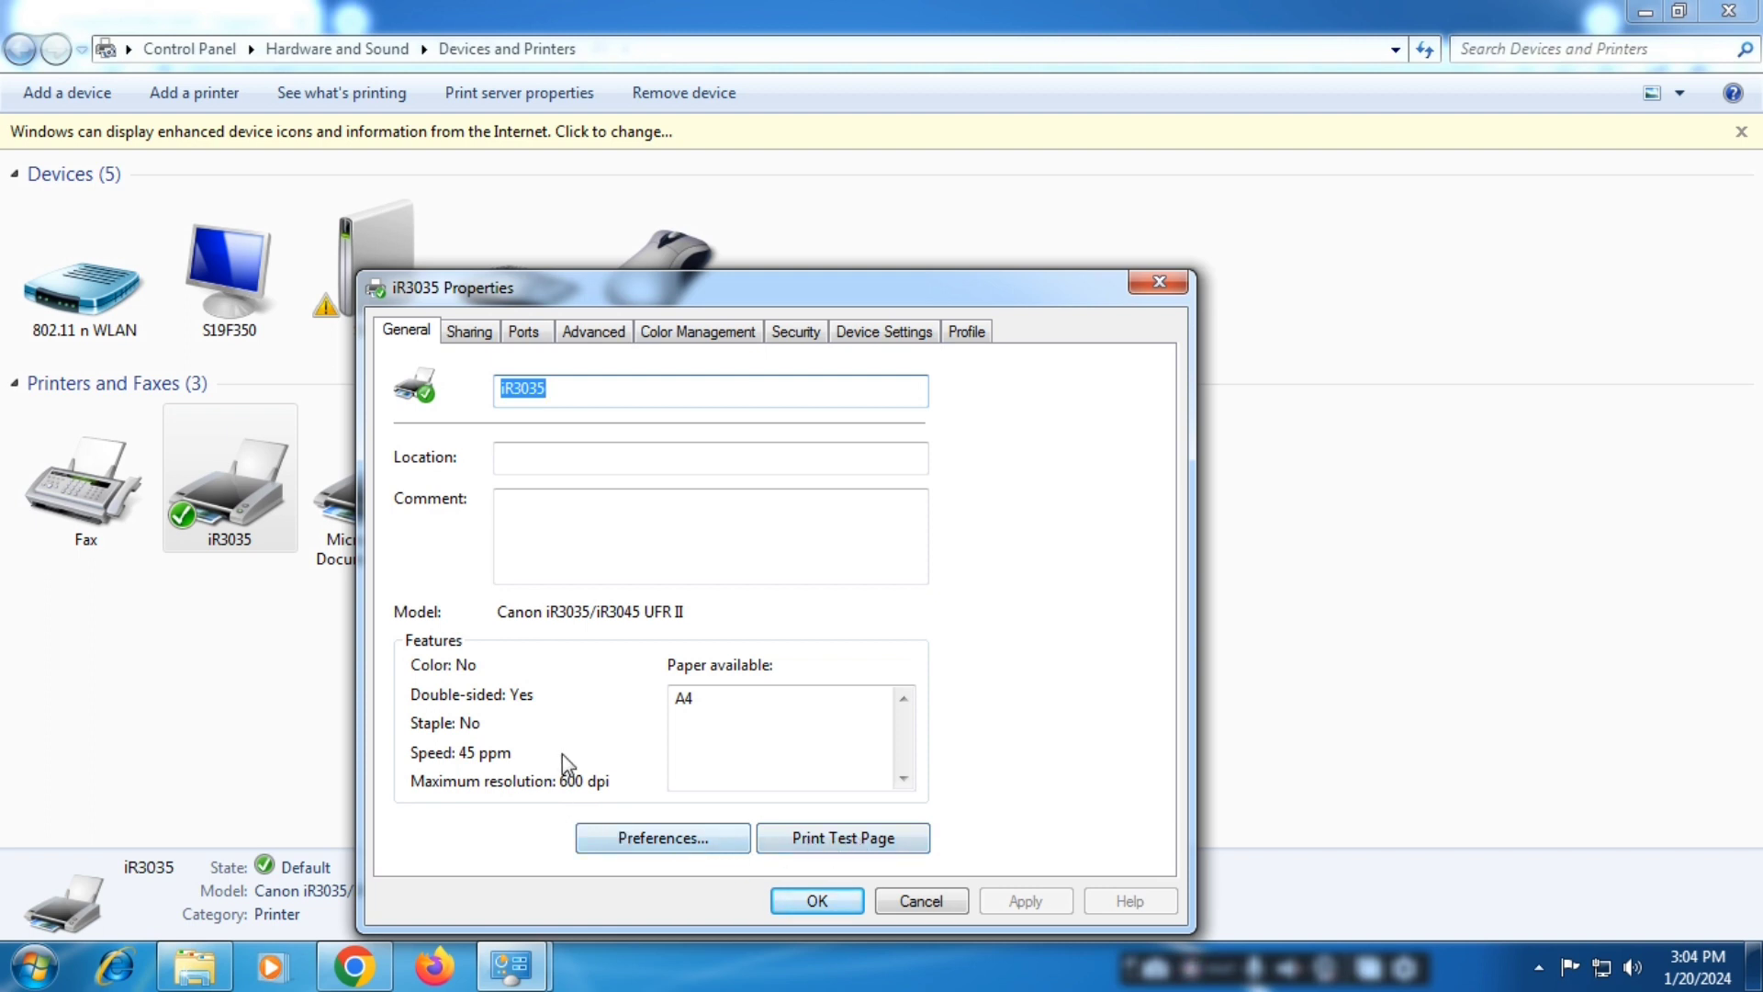
left_click(684, 840)
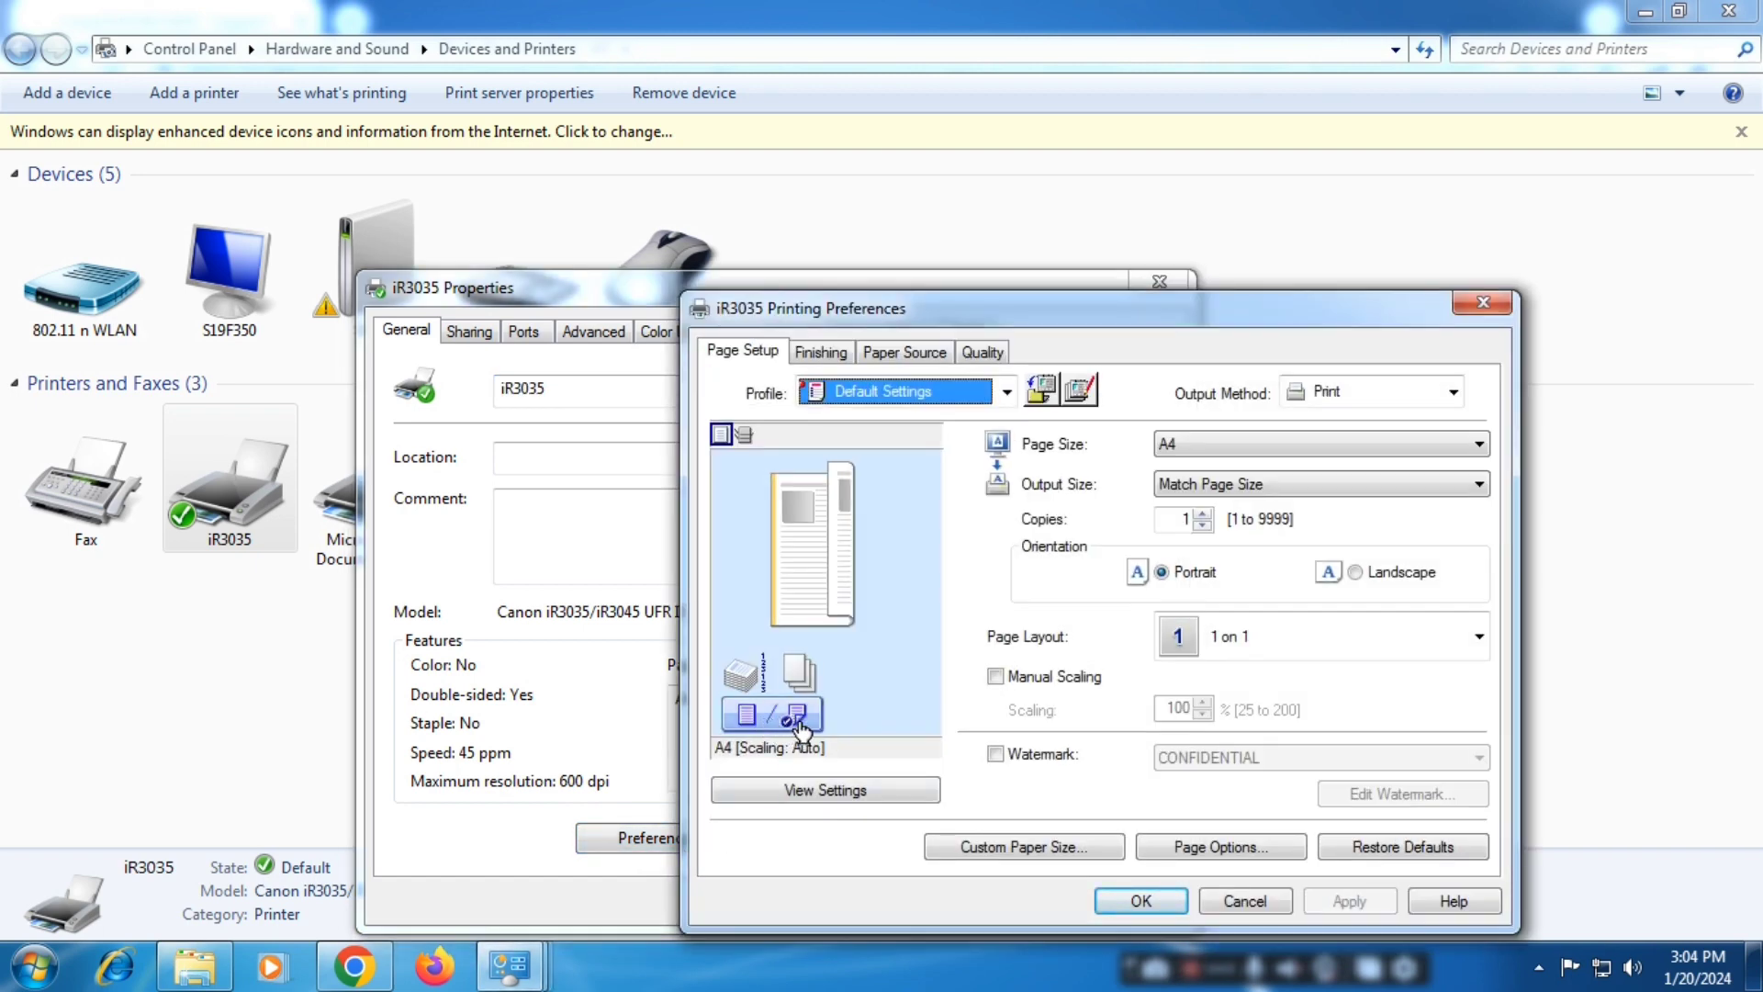
left_click(747, 724)
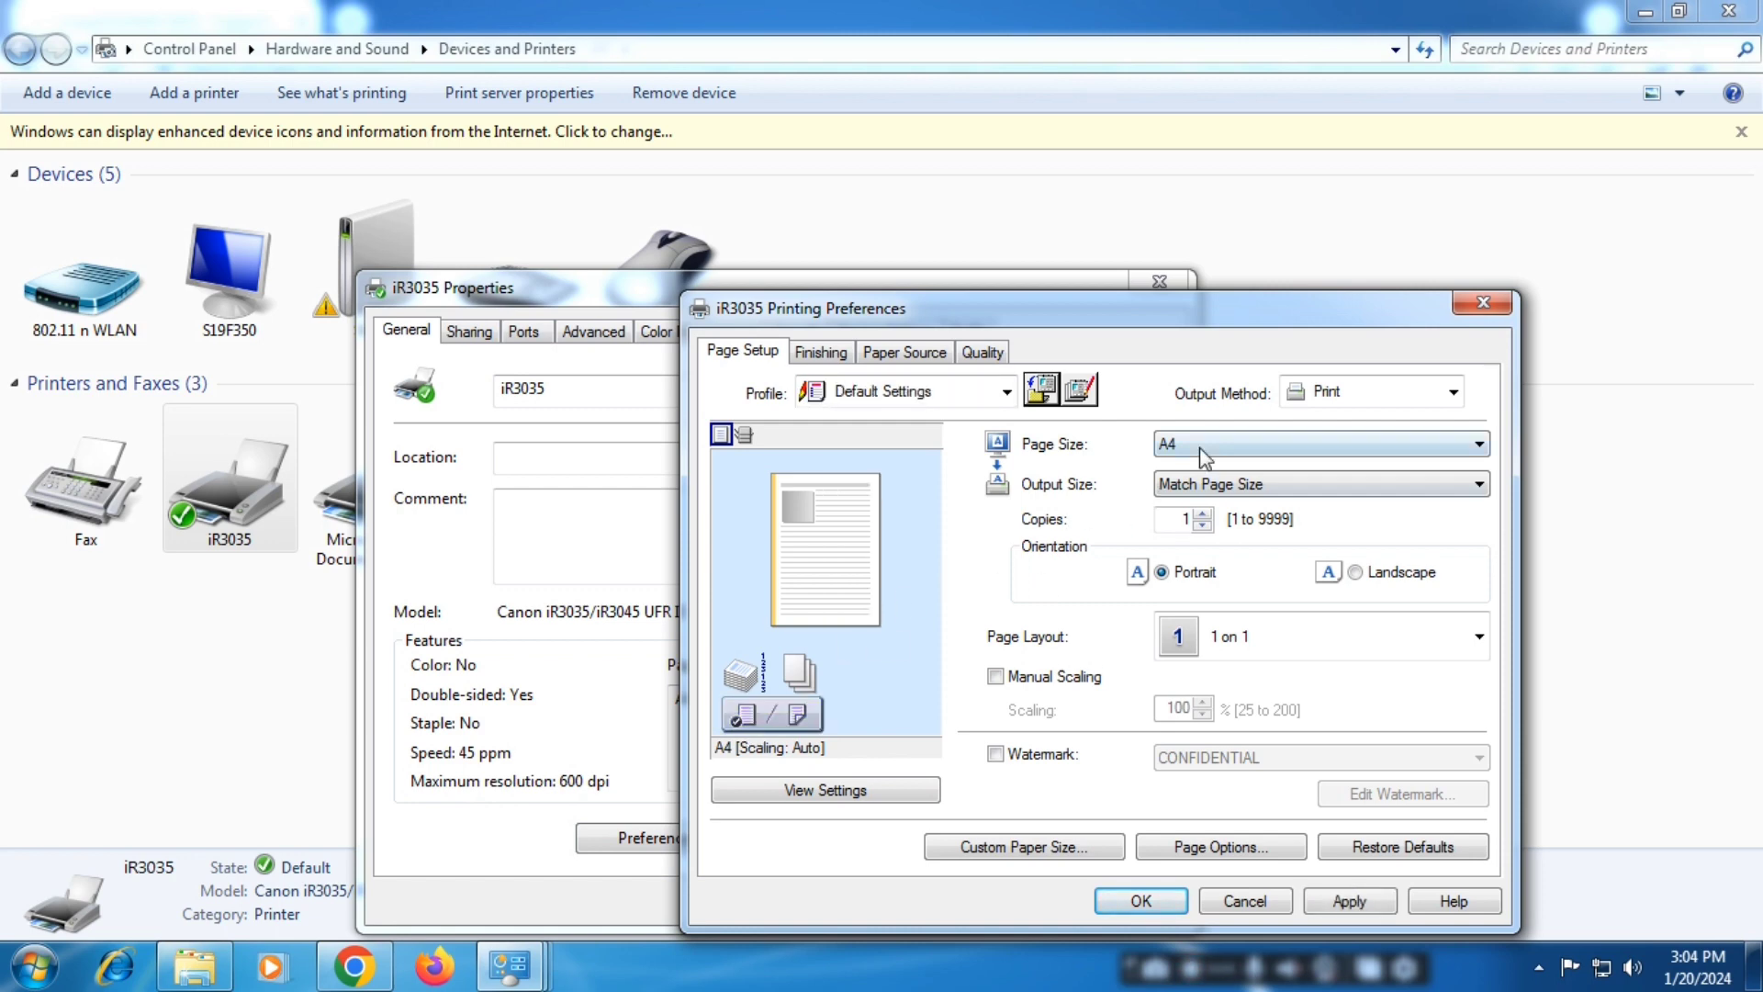
left_click(1193, 491)
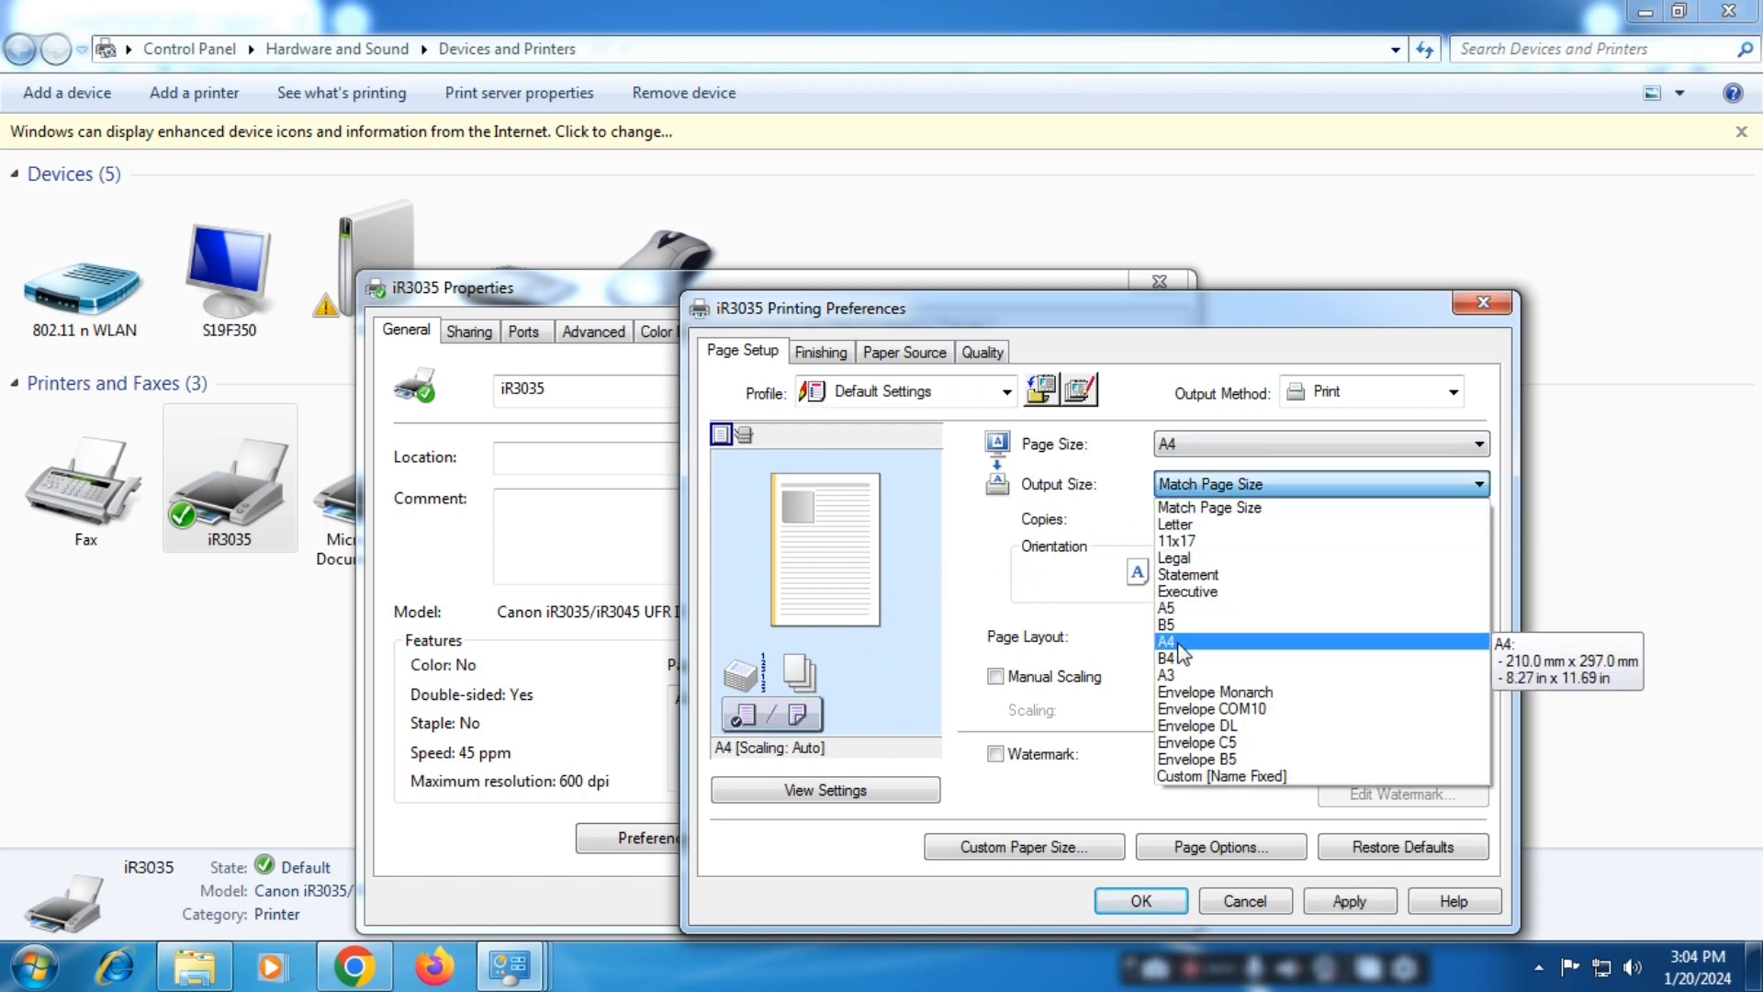
left_click(1179, 645)
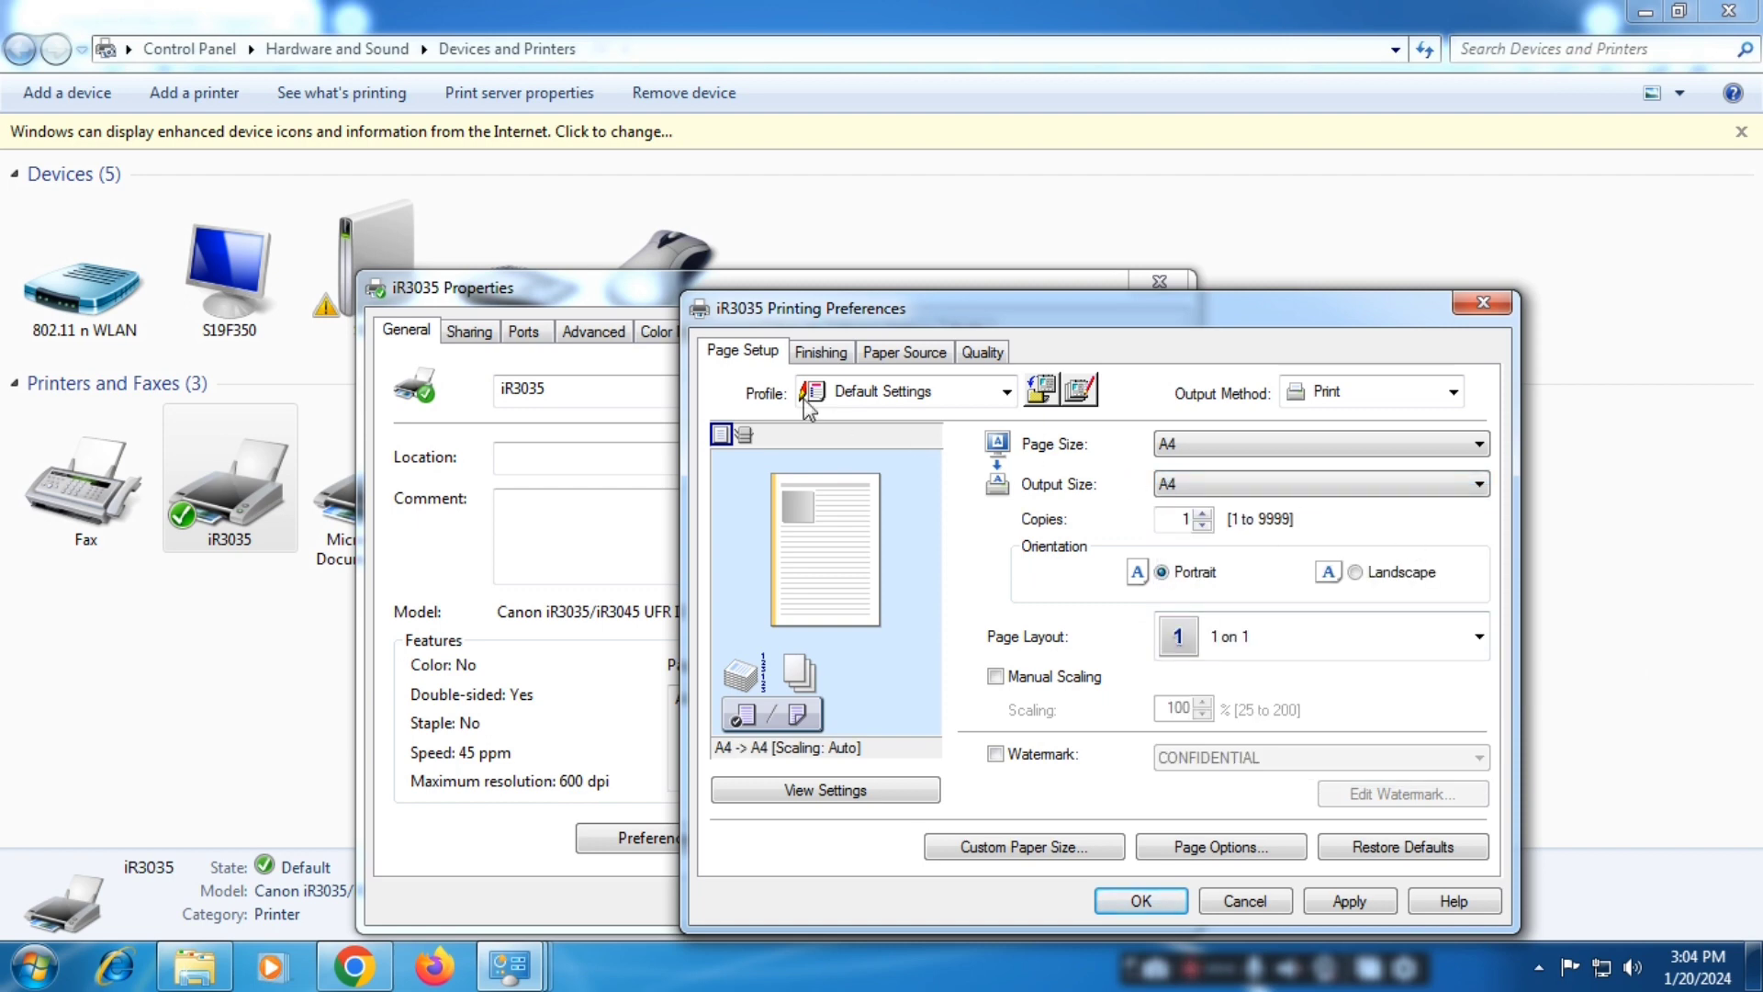
Step: Review the finishing, paper source and quality settings of the iR3035 and apply the changed preferences
left_click(823, 353)
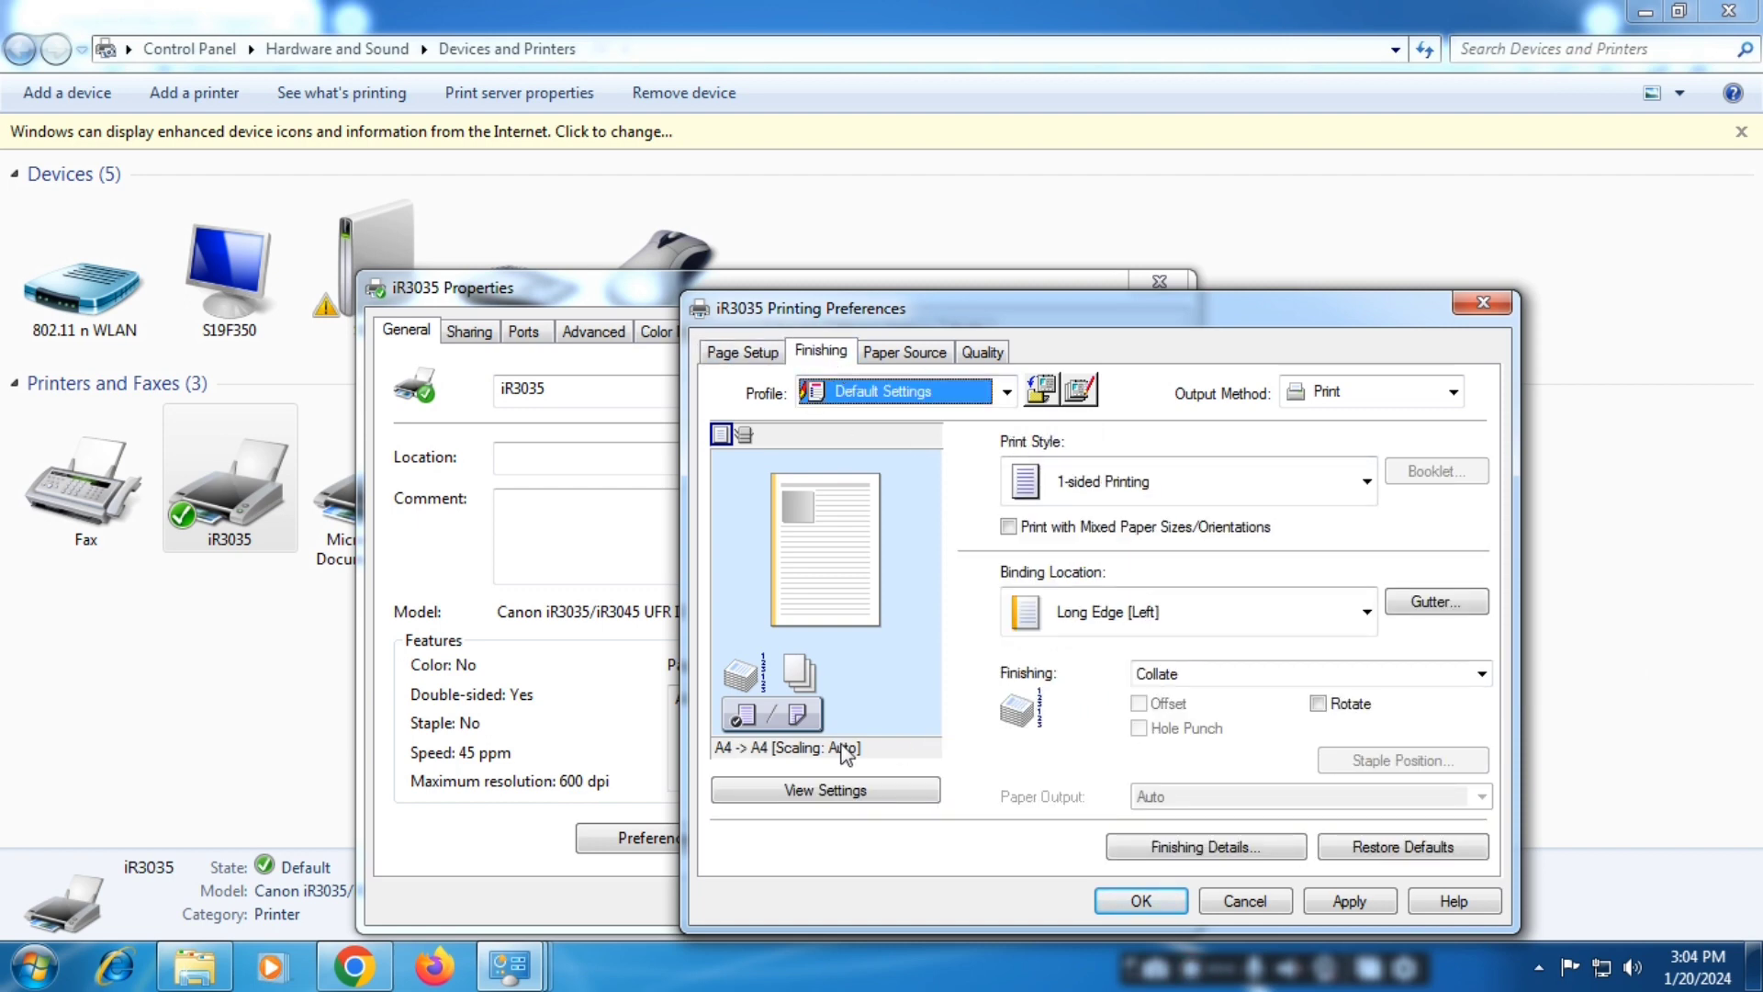
left_click(926, 352)
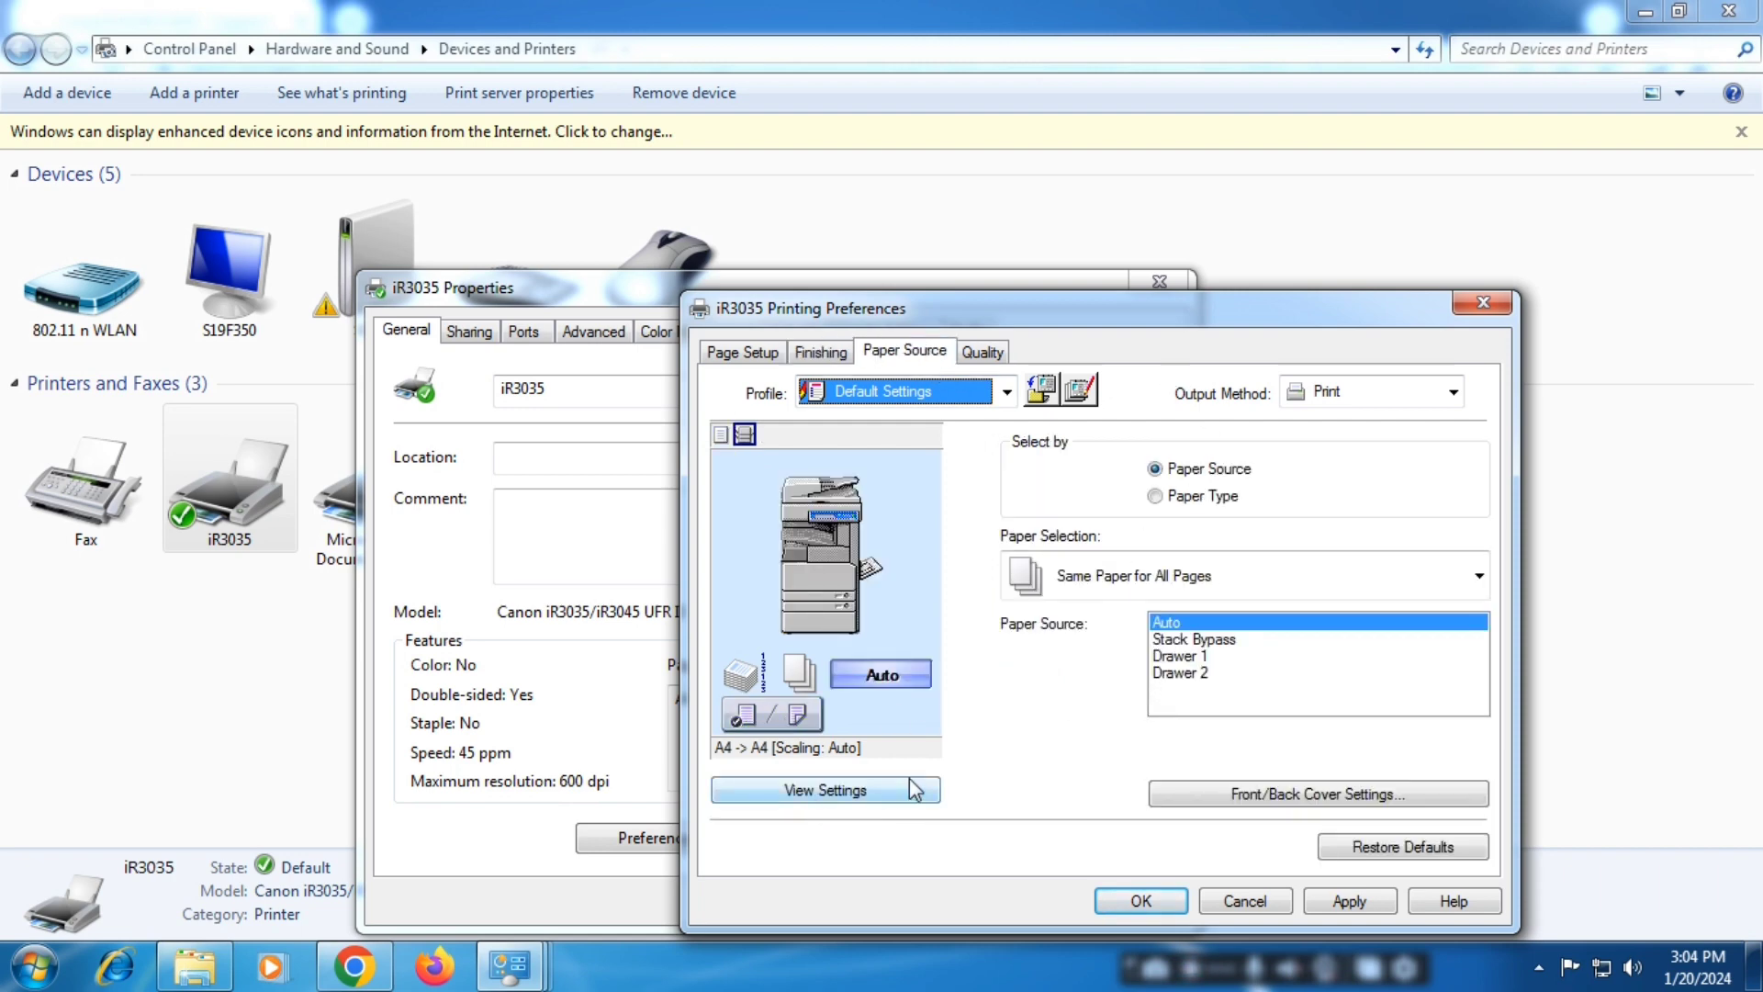
left_click(974, 357)
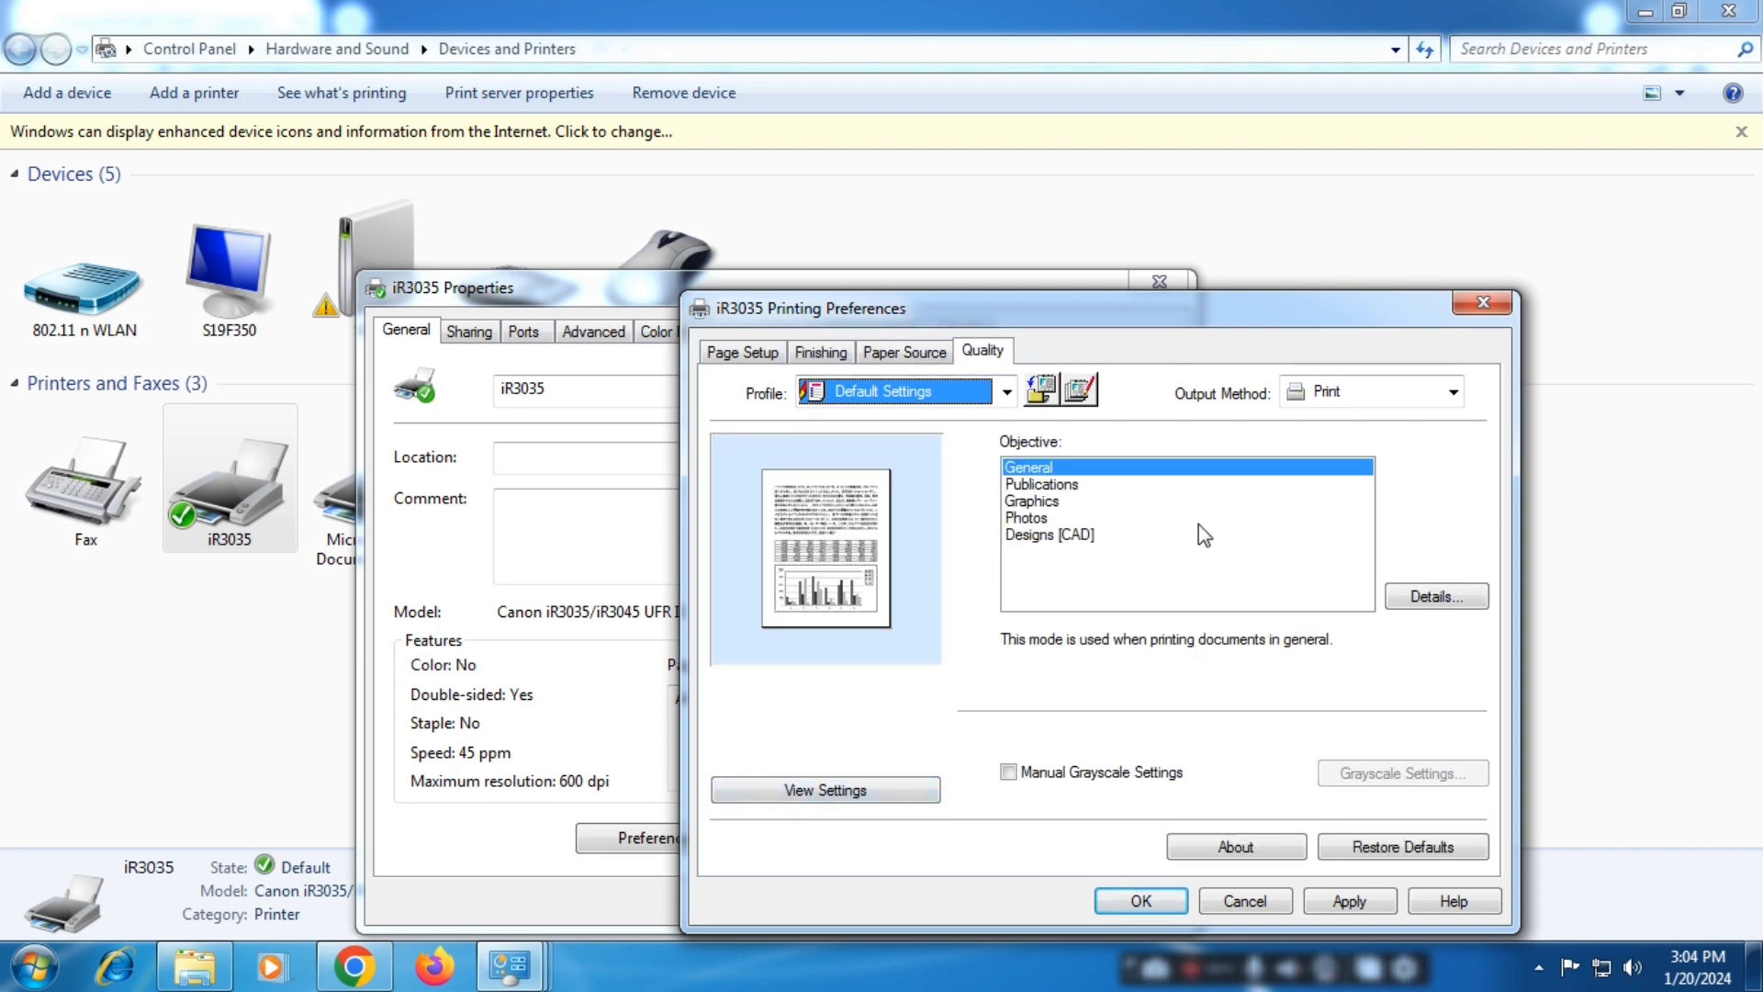
left_click(740, 353)
left_click(1349, 901)
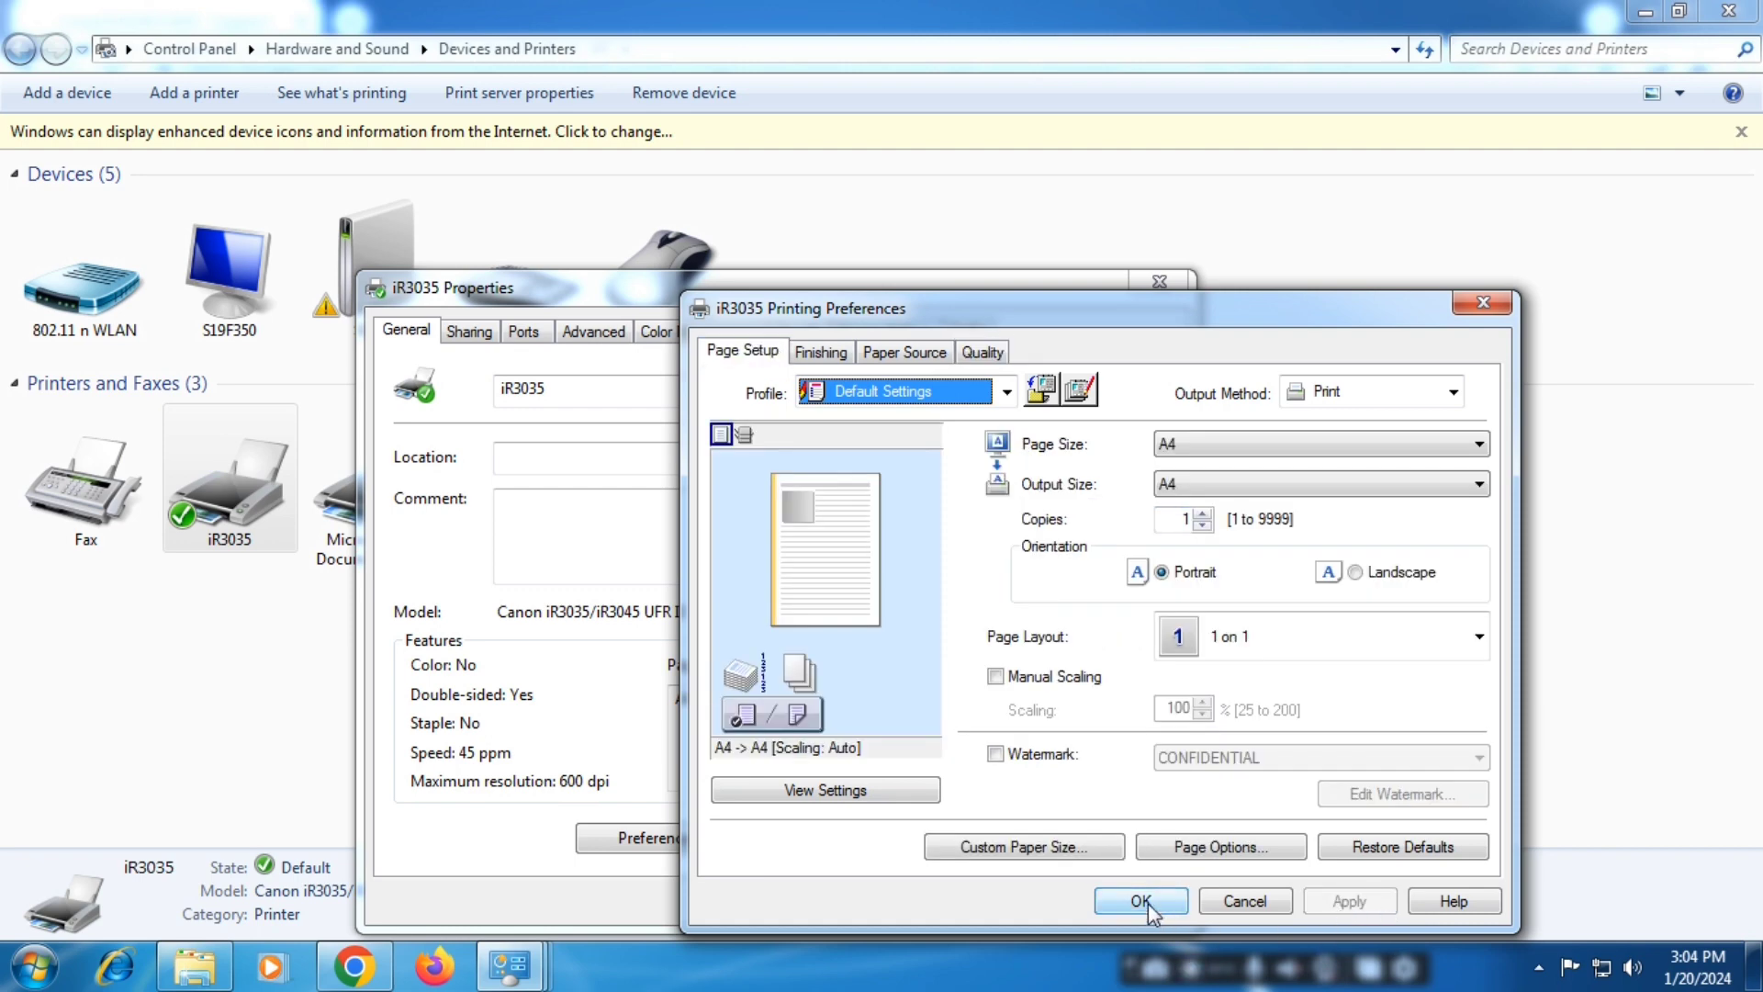
Step: Check the custom paper size settings and accept and close the iR3035 preferences and properties dialogs
left_click(1058, 844)
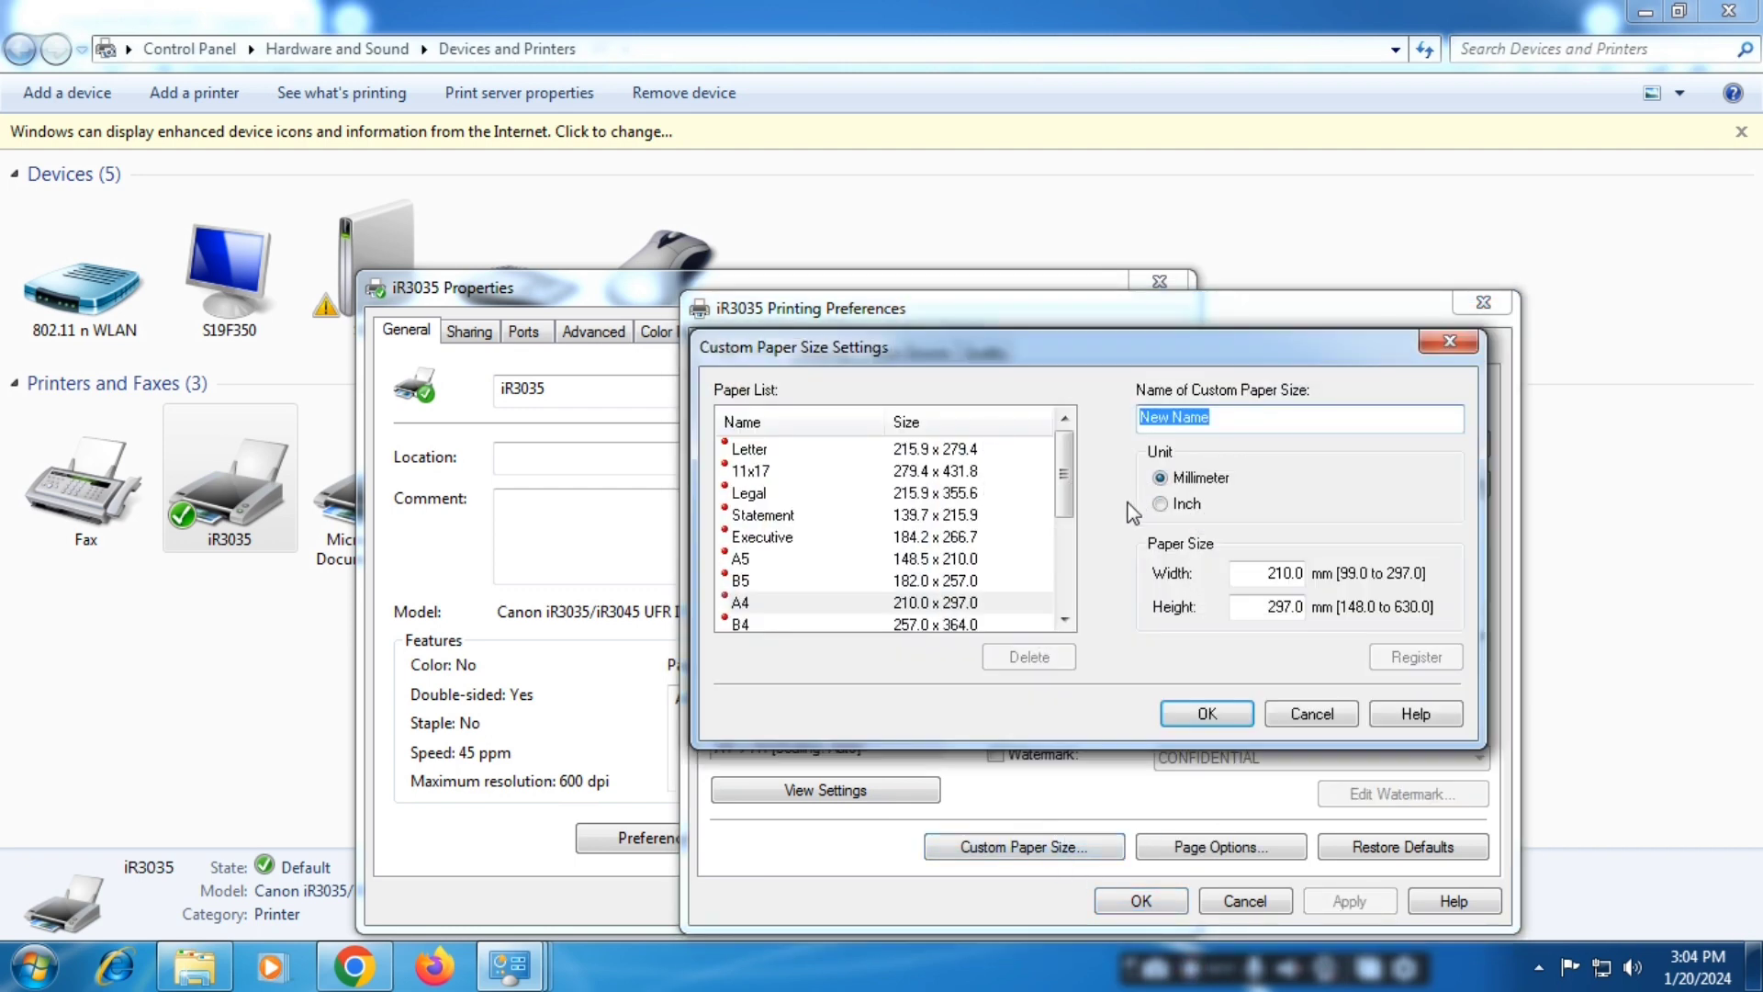
left_click(1196, 713)
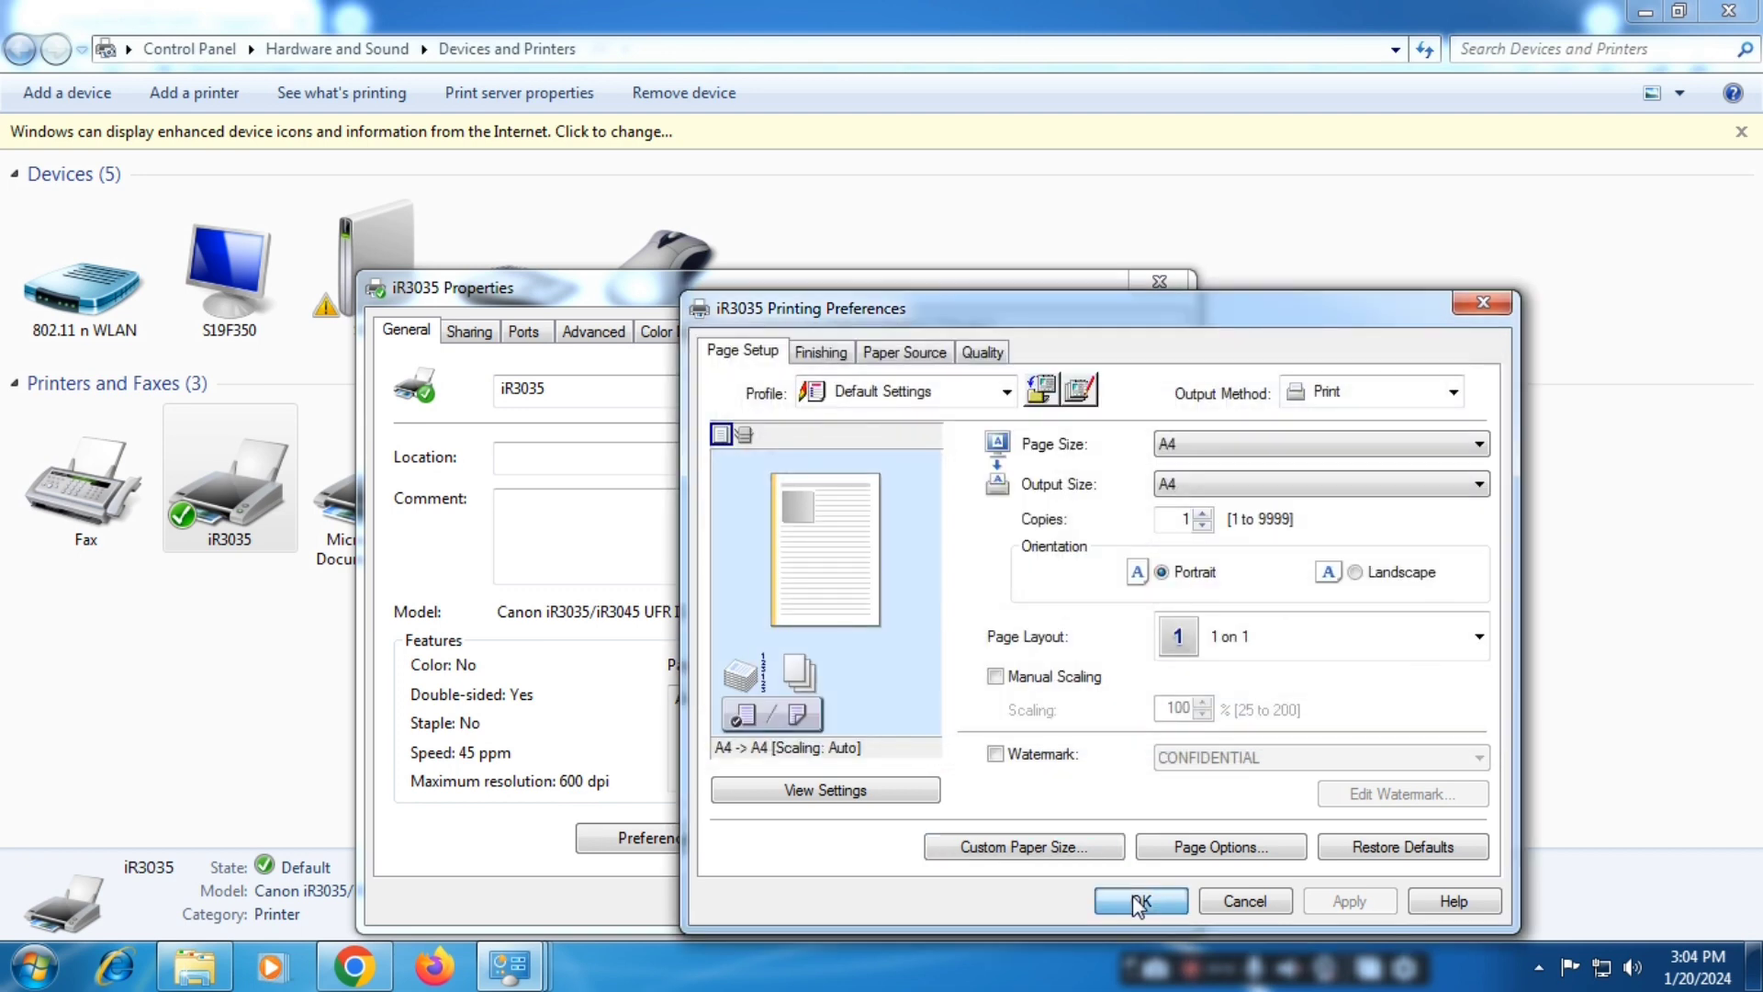
left_click(1139, 902)
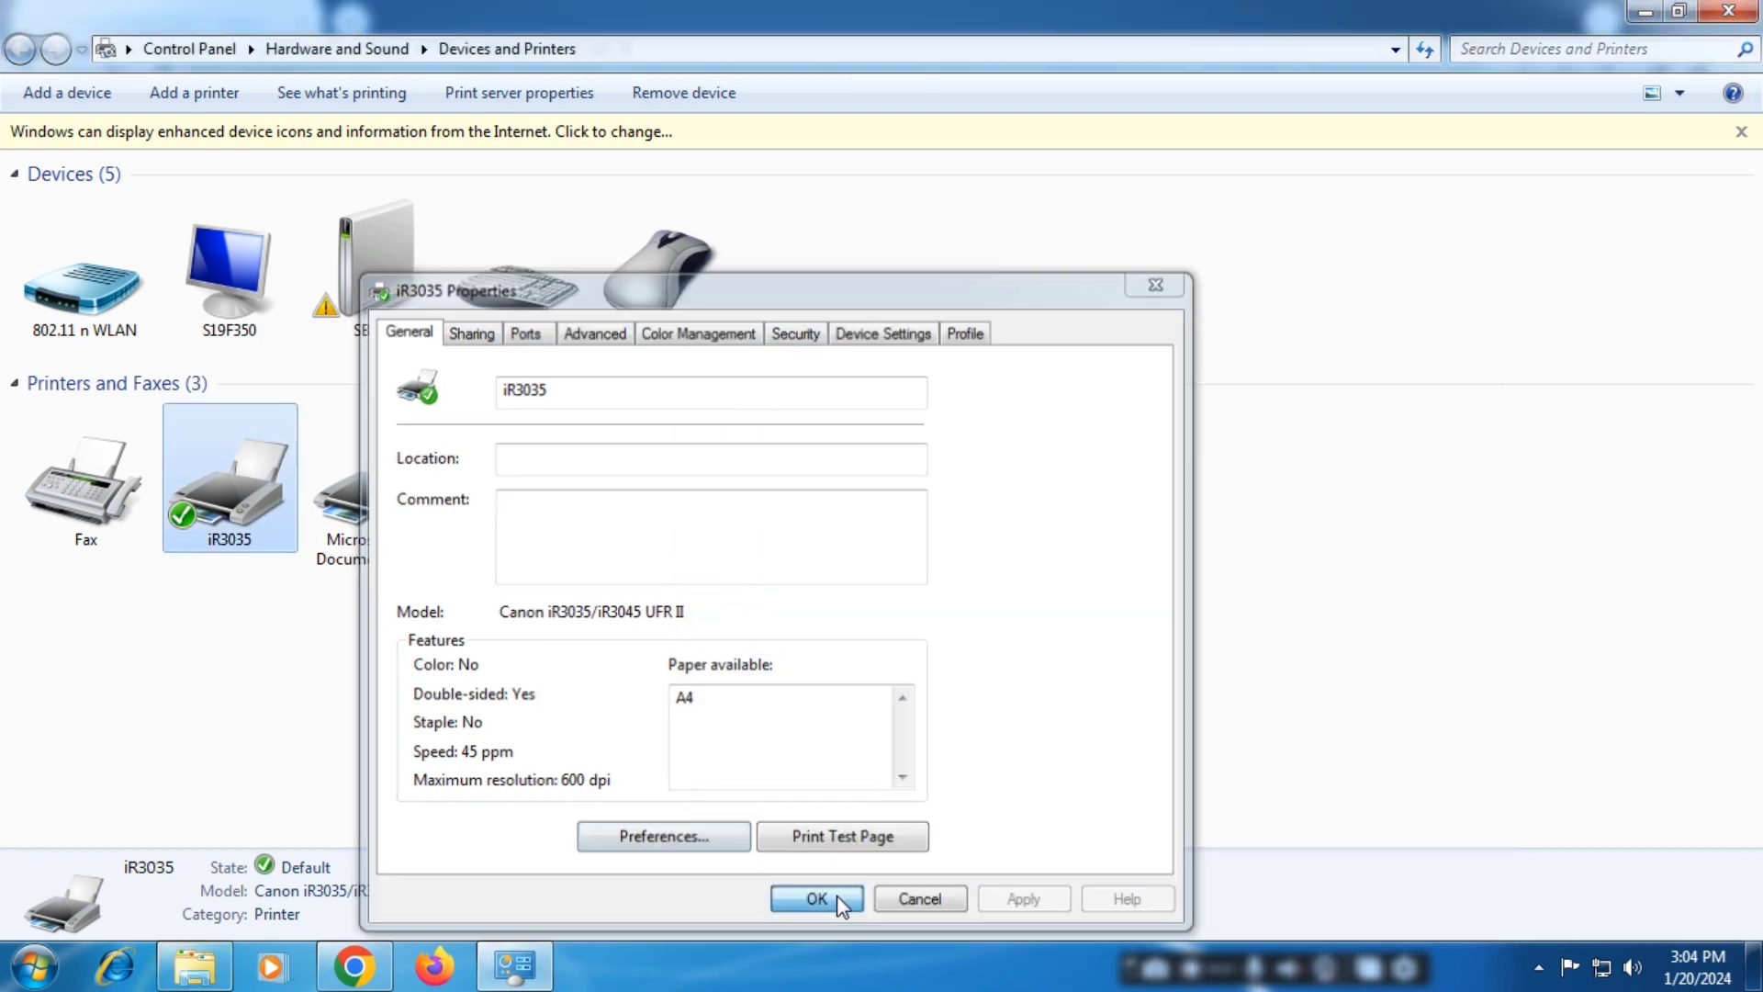
left_click(817, 899)
Step: Open the iR3035's printer properties and review its sharing, ports, device settings, security, color management and advanced options
right_click(200, 493)
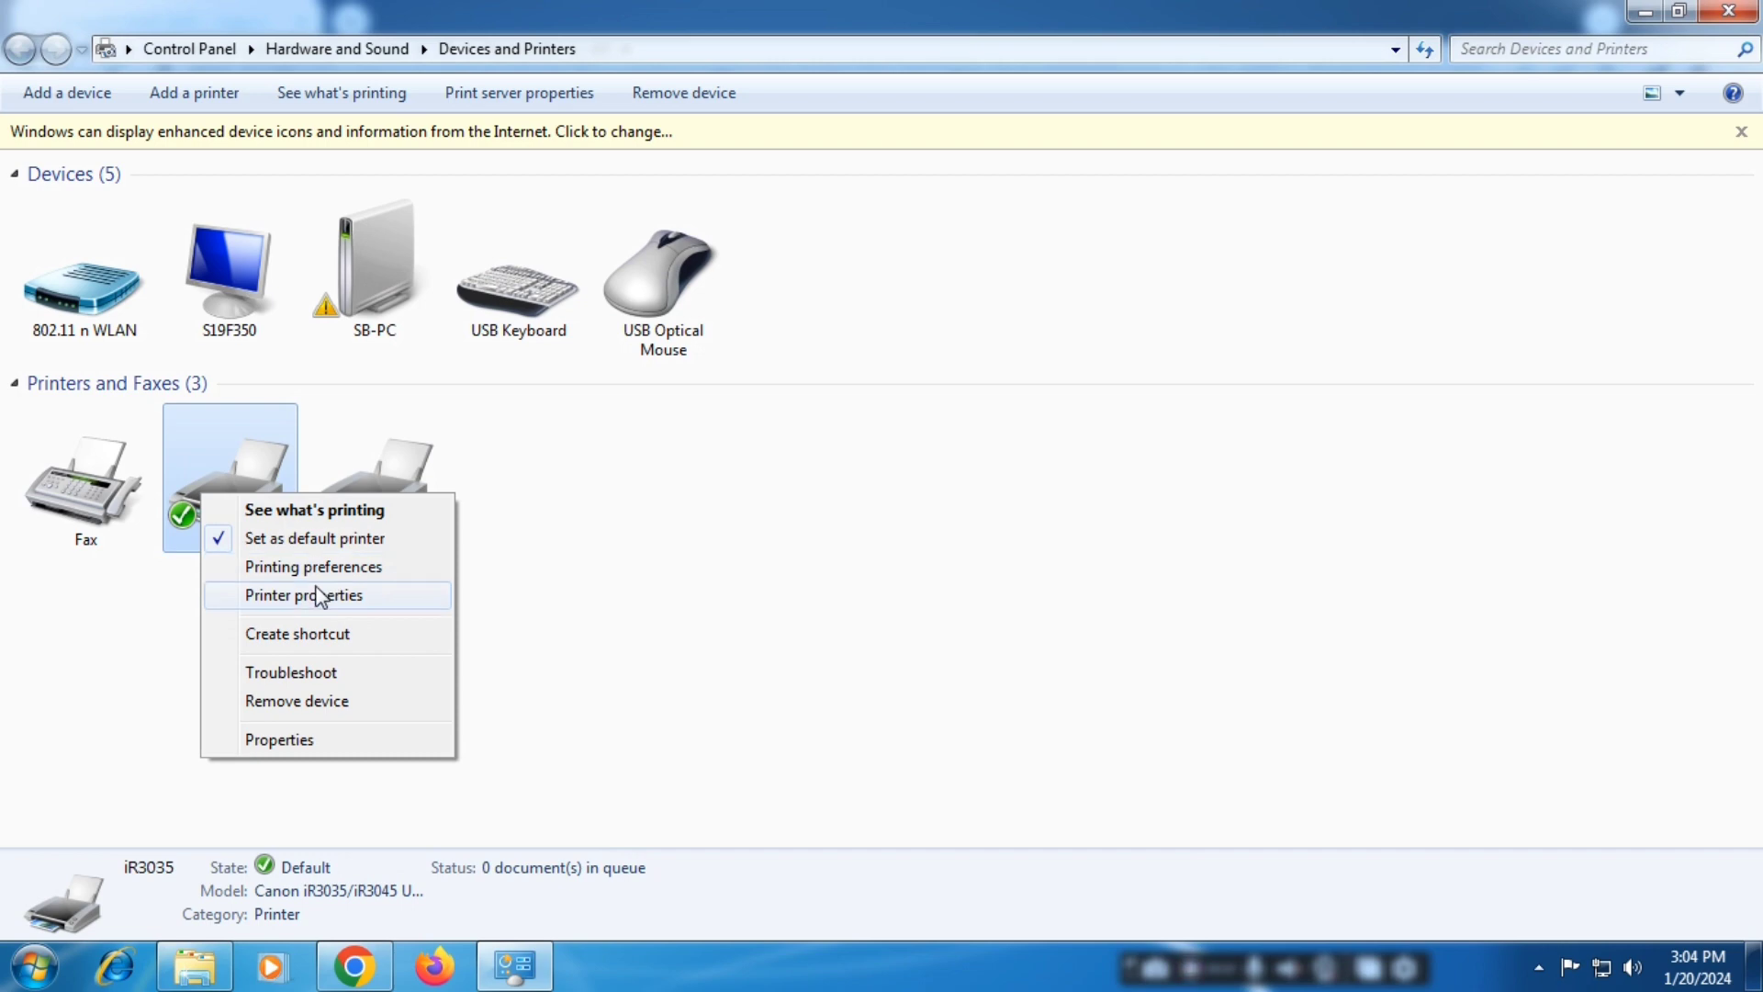
left_click(319, 597)
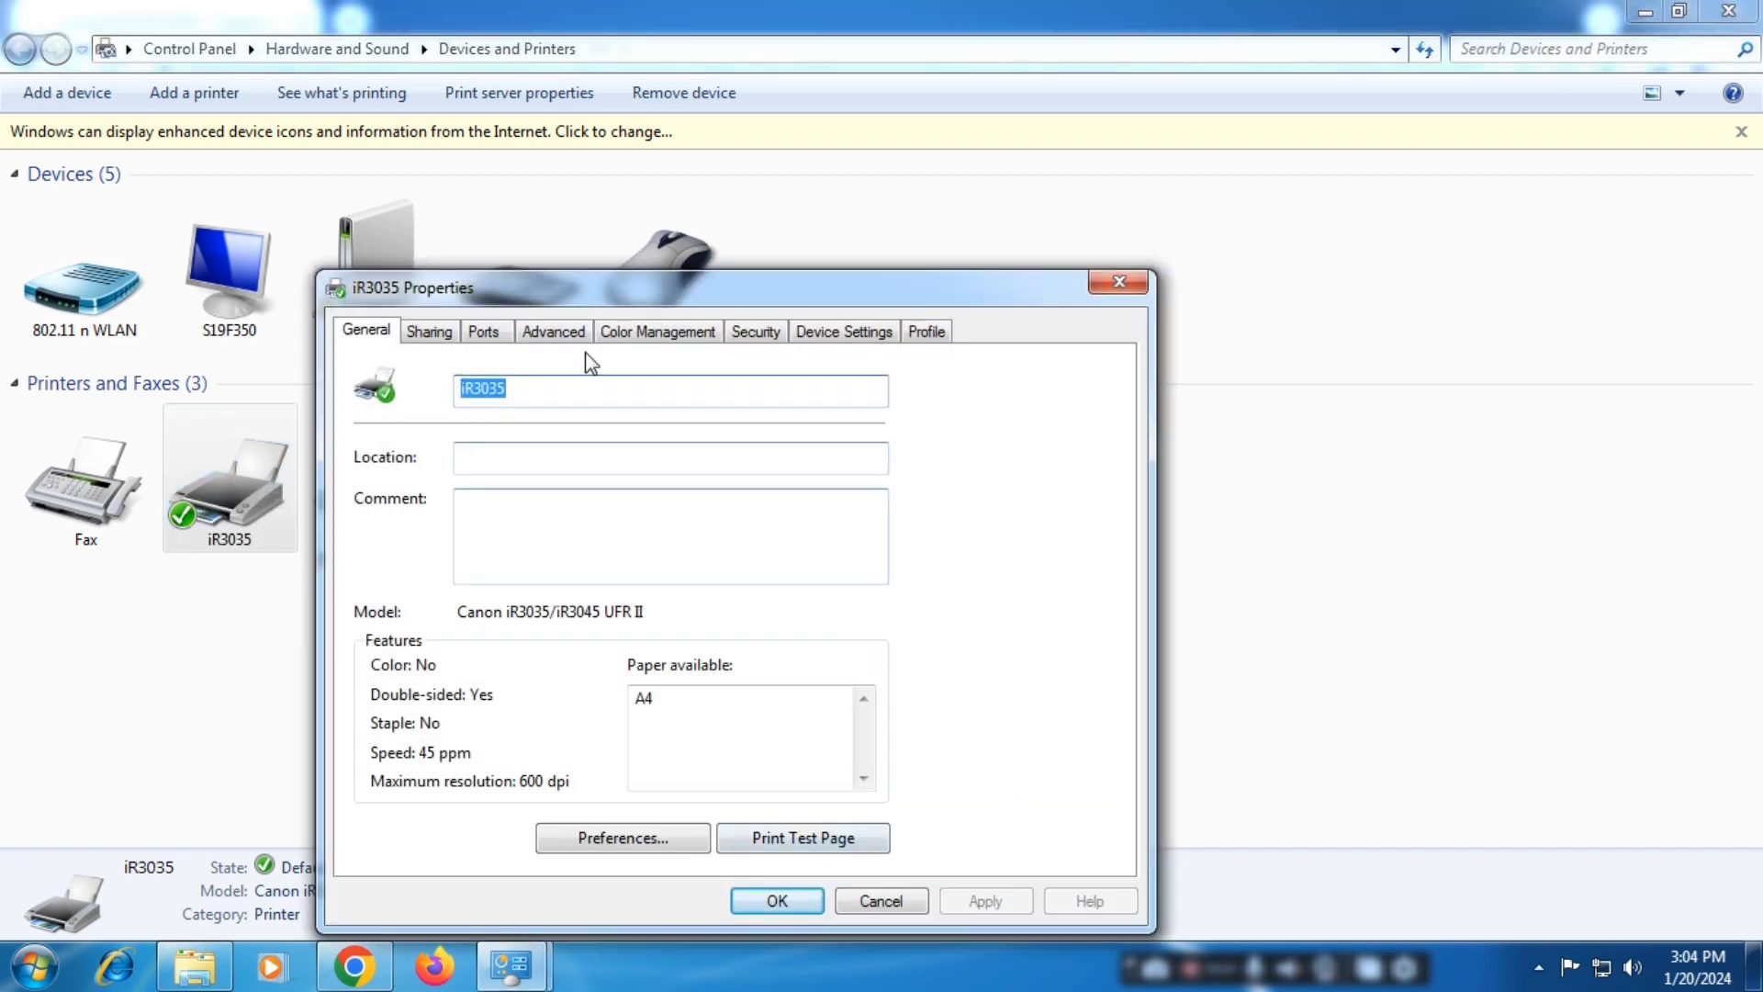
left_click(408, 331)
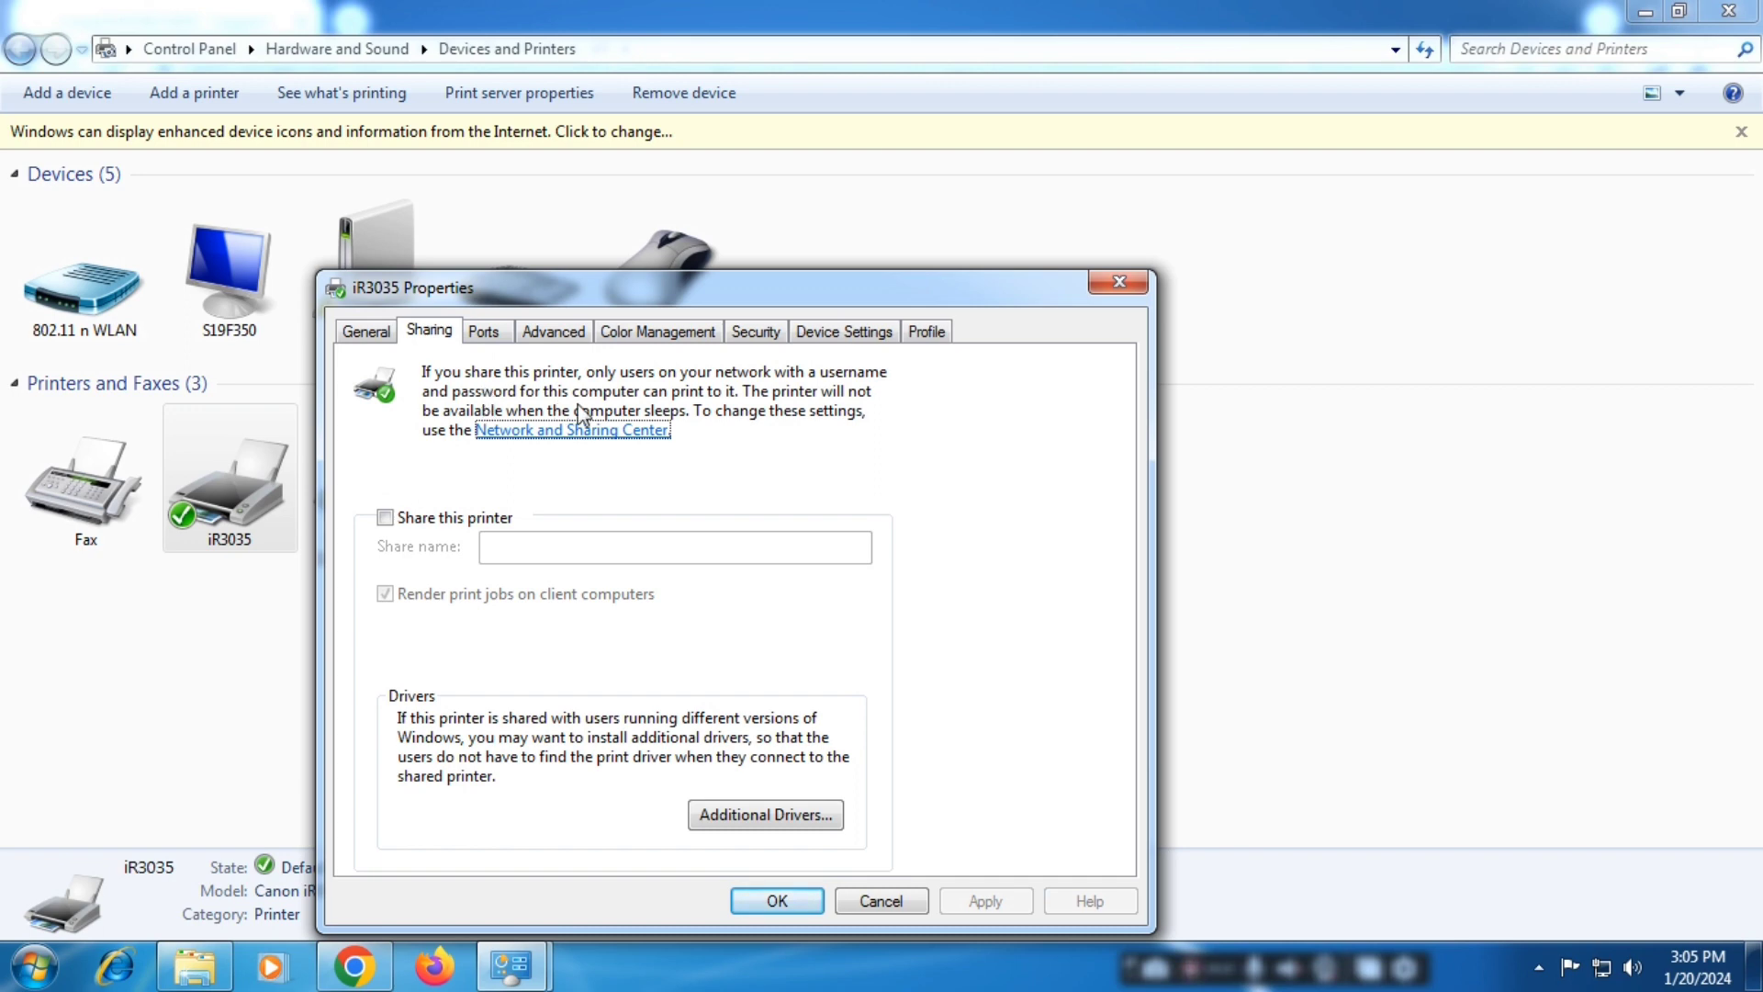
left_click(395, 336)
left_click(445, 336)
left_click(813, 340)
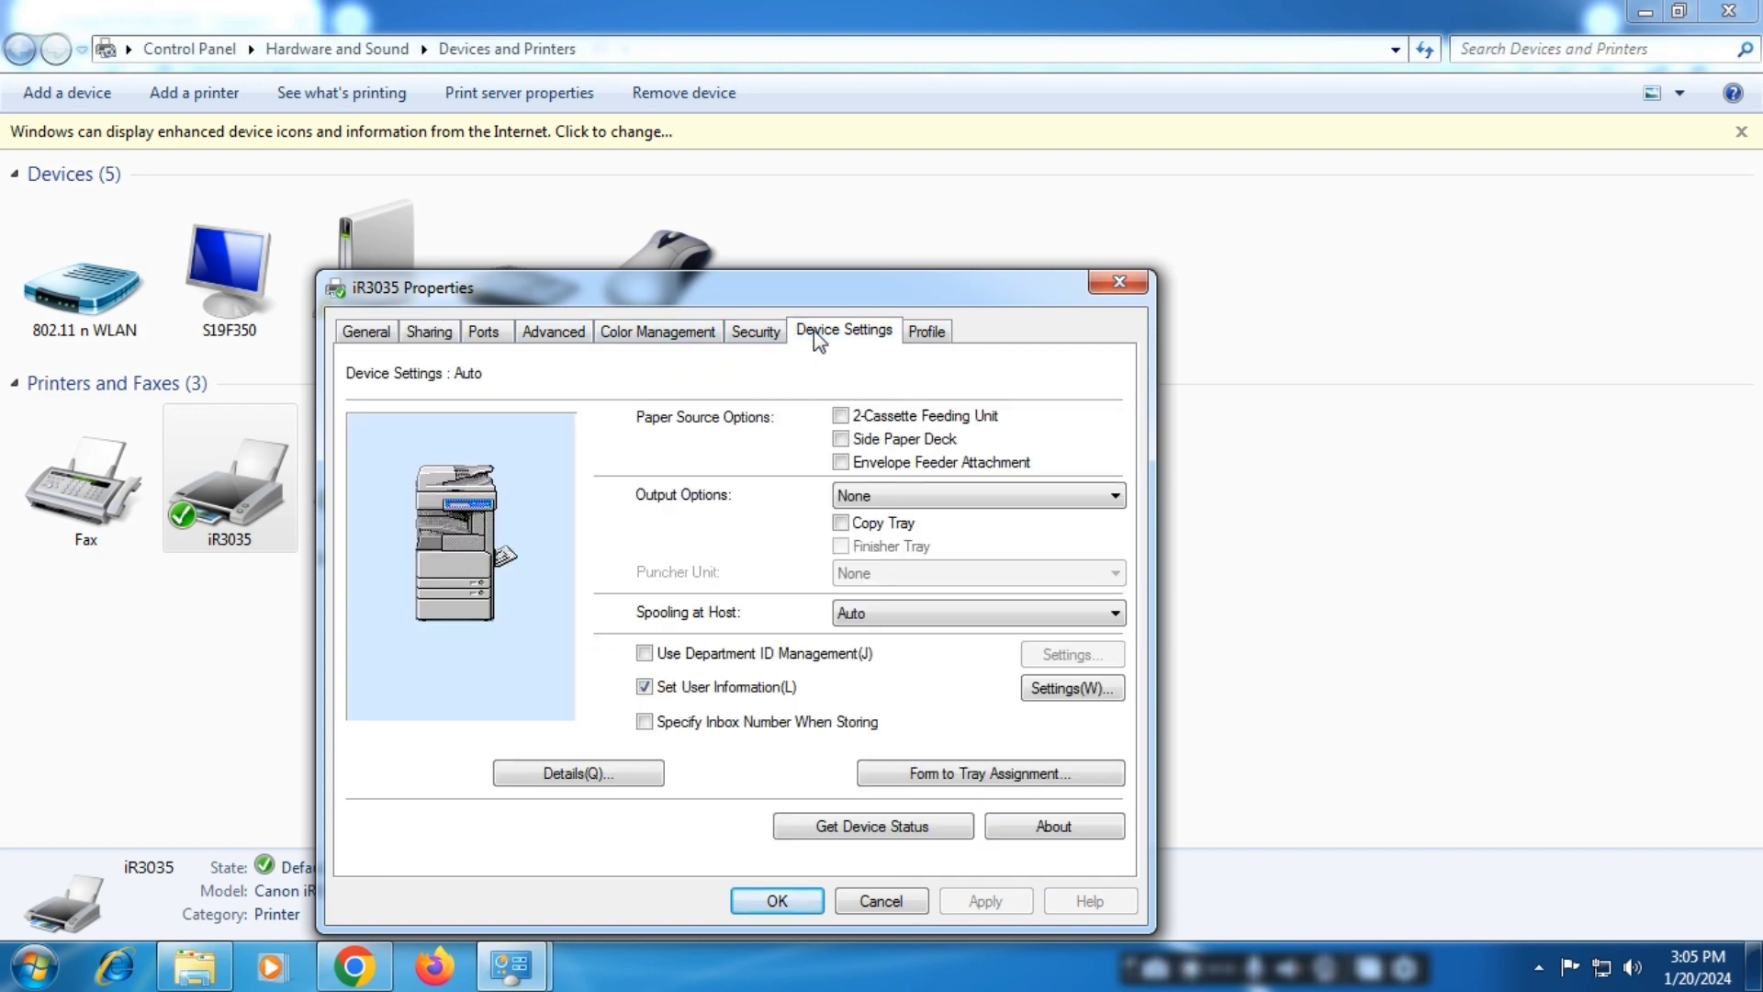
left_click(754, 337)
left_click(670, 337)
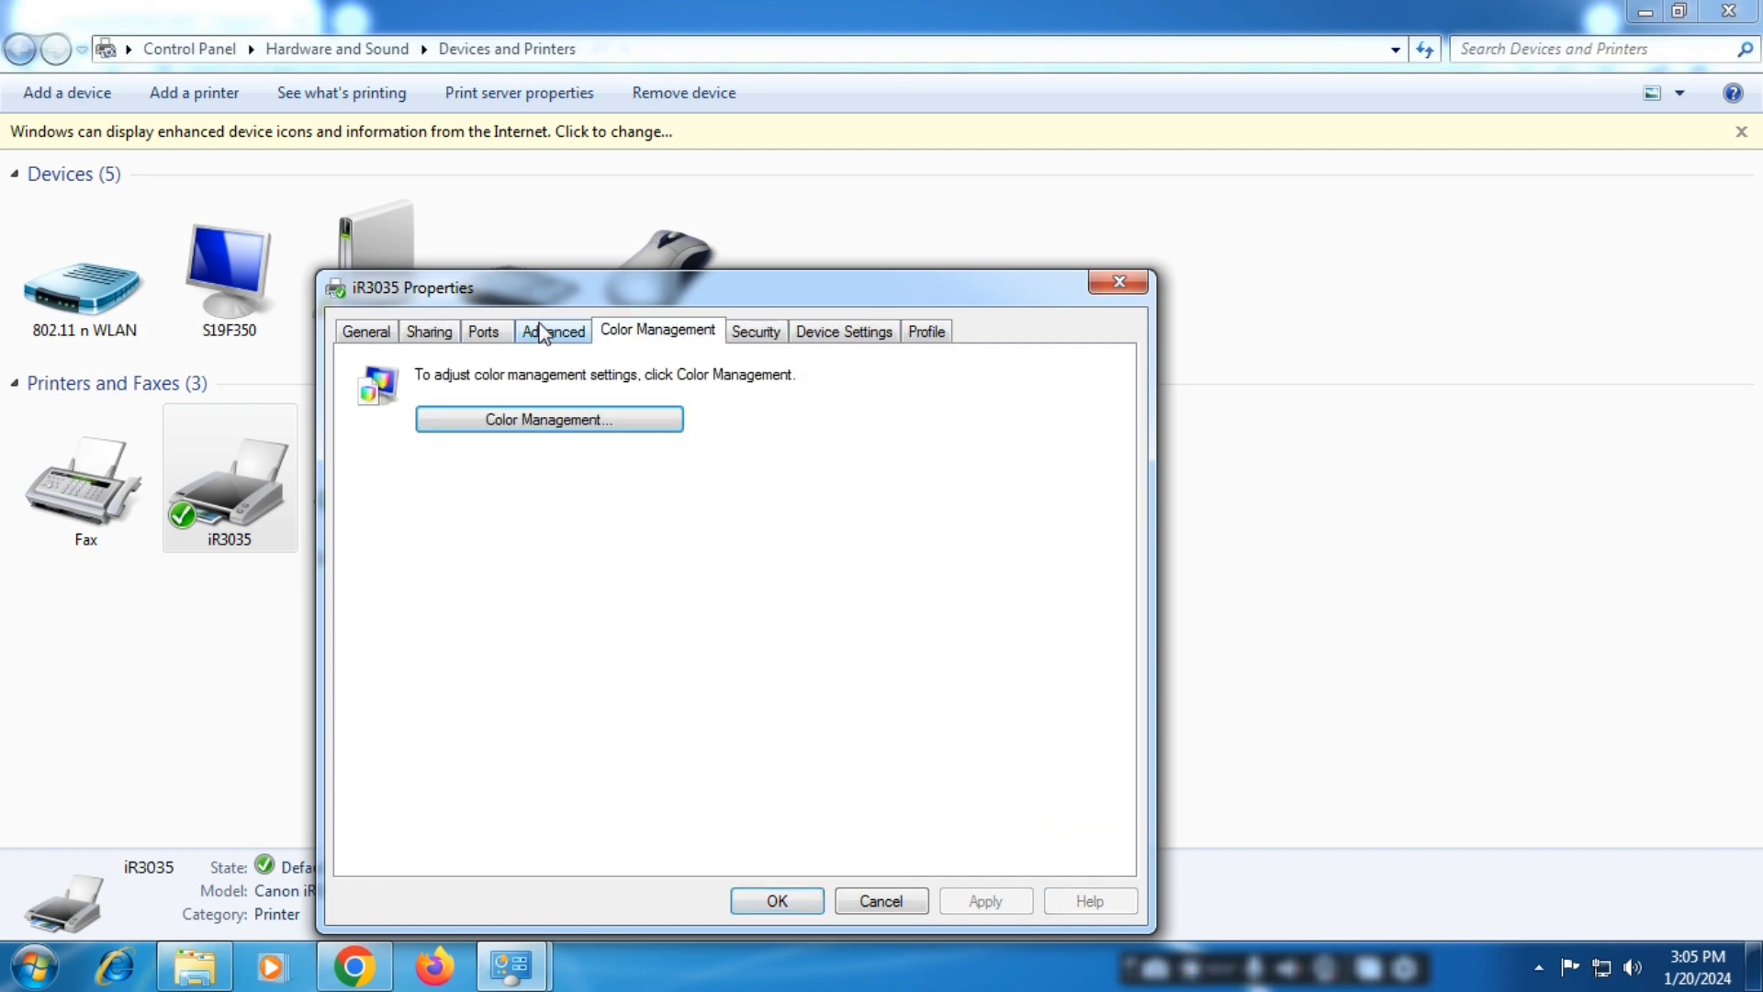
left_click(544, 334)
left_click(505, 337)
left_click(432, 335)
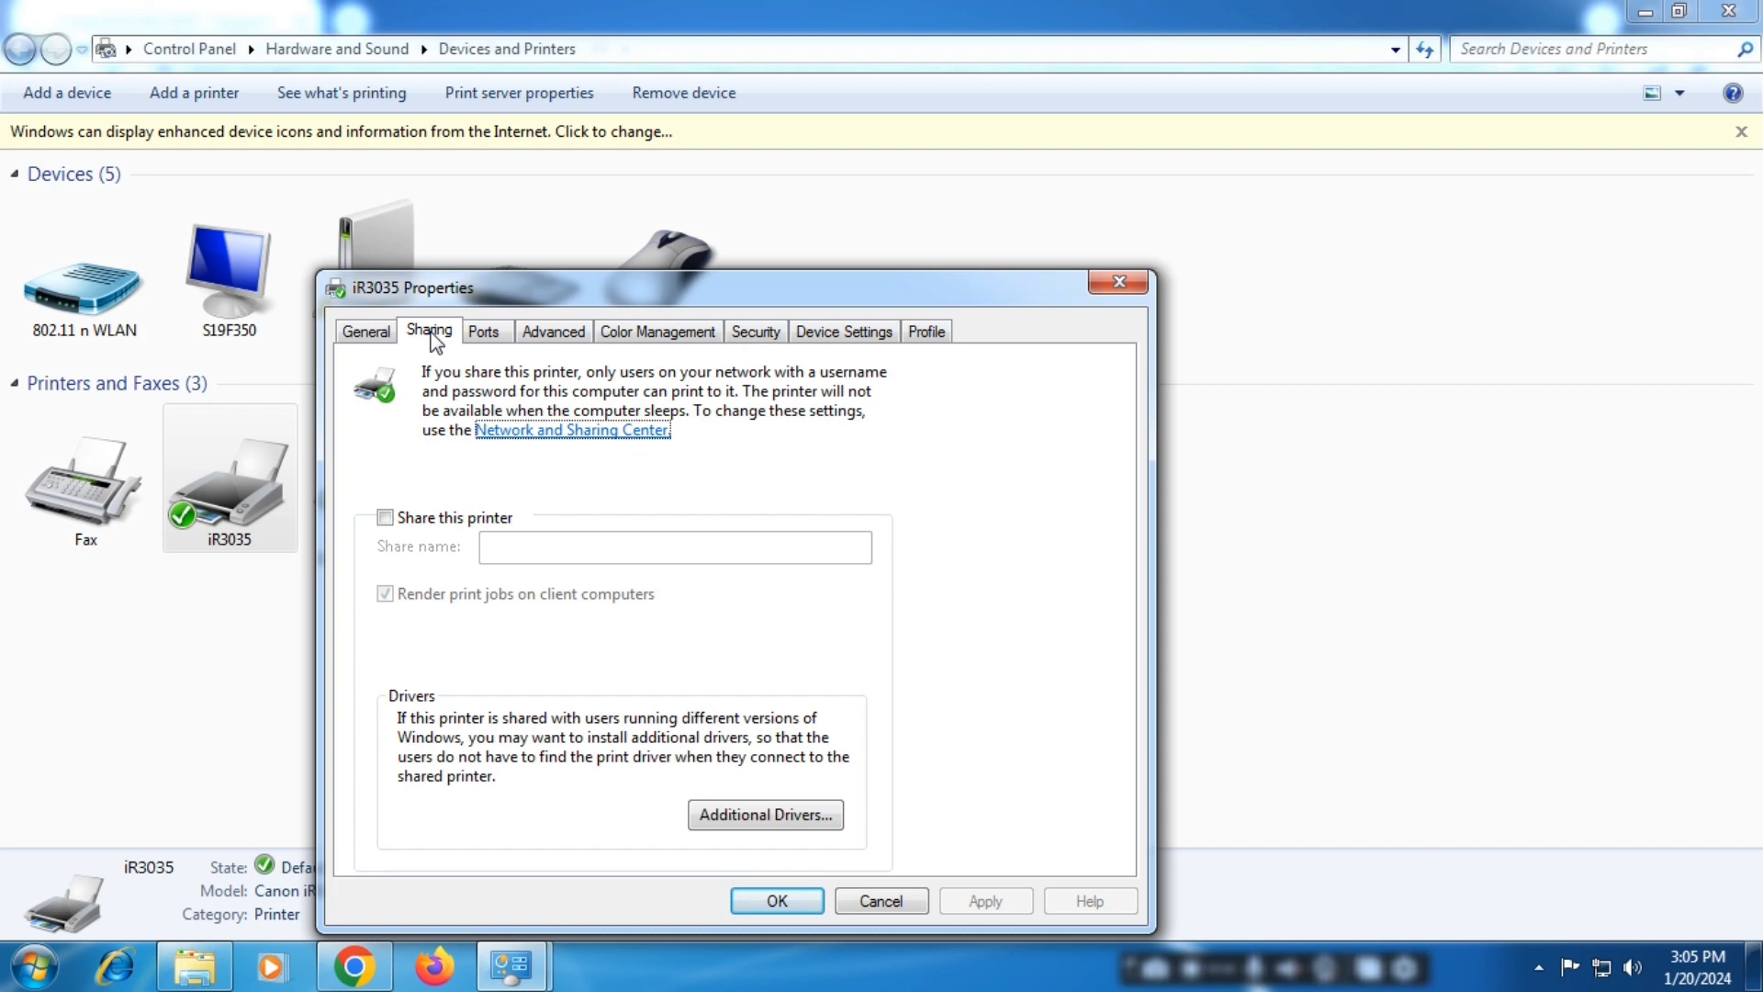
Step: Open the iR3035's printing preferences from its general properties and check the overlay and layout settings in the page options
left_click(364, 335)
left_click(676, 838)
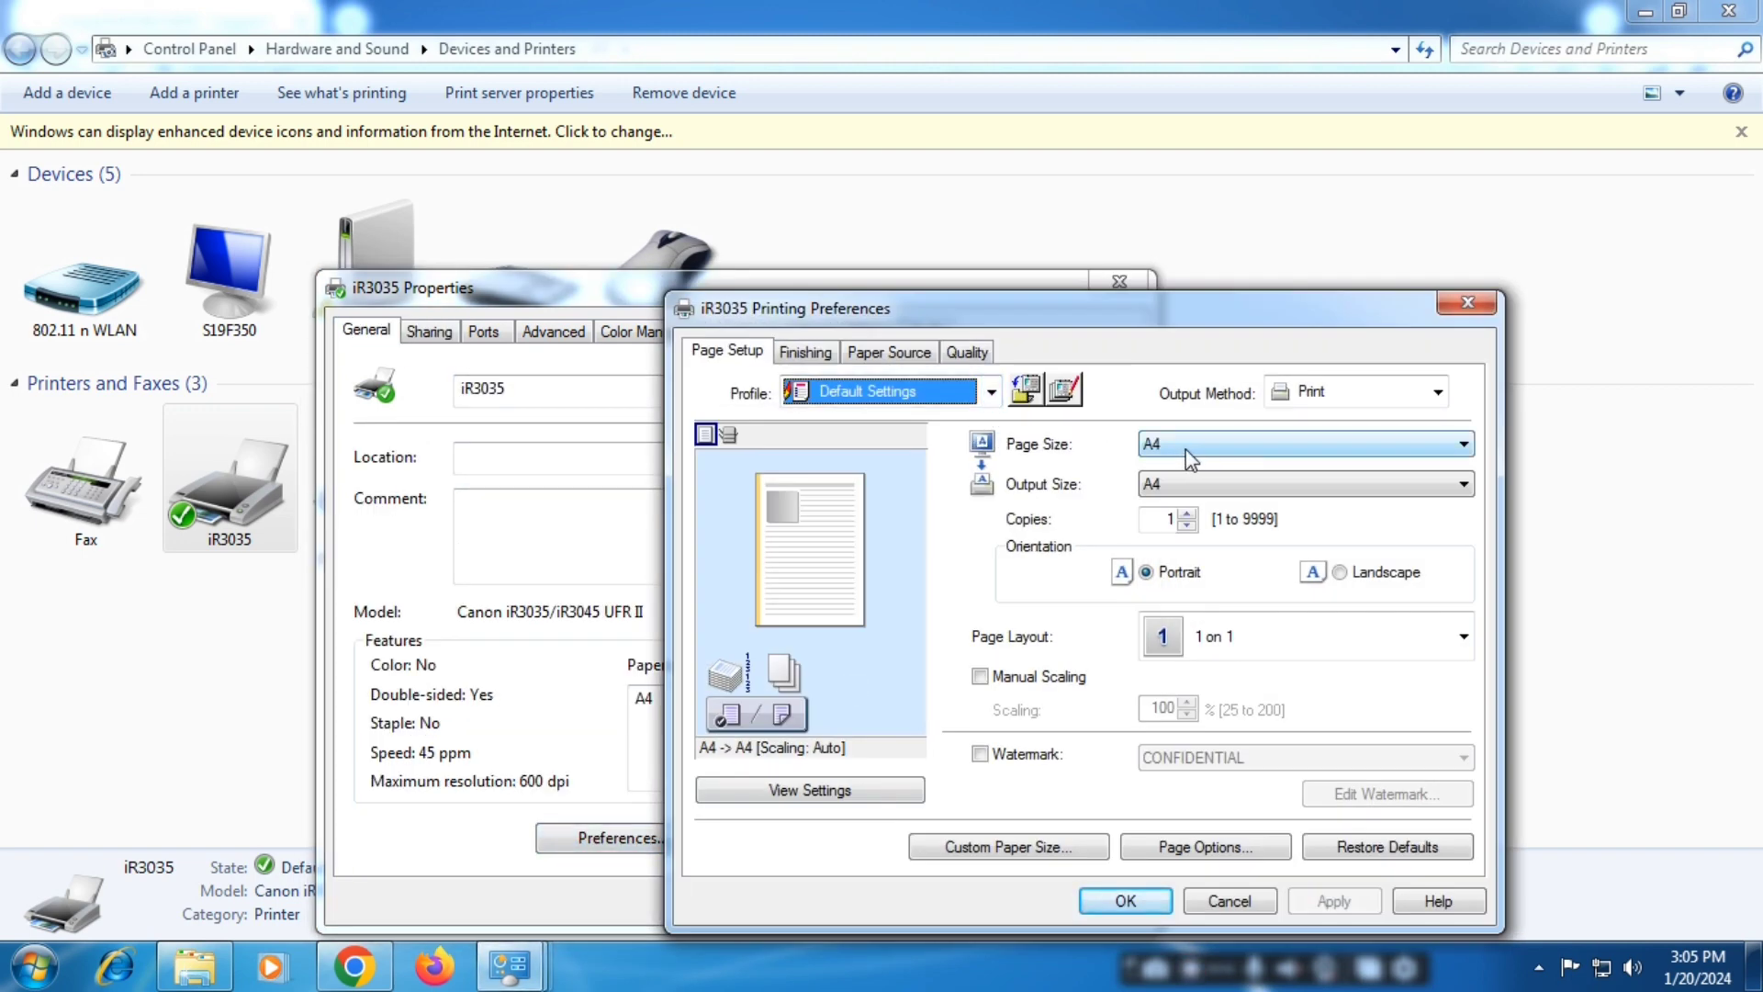
left_click(1239, 848)
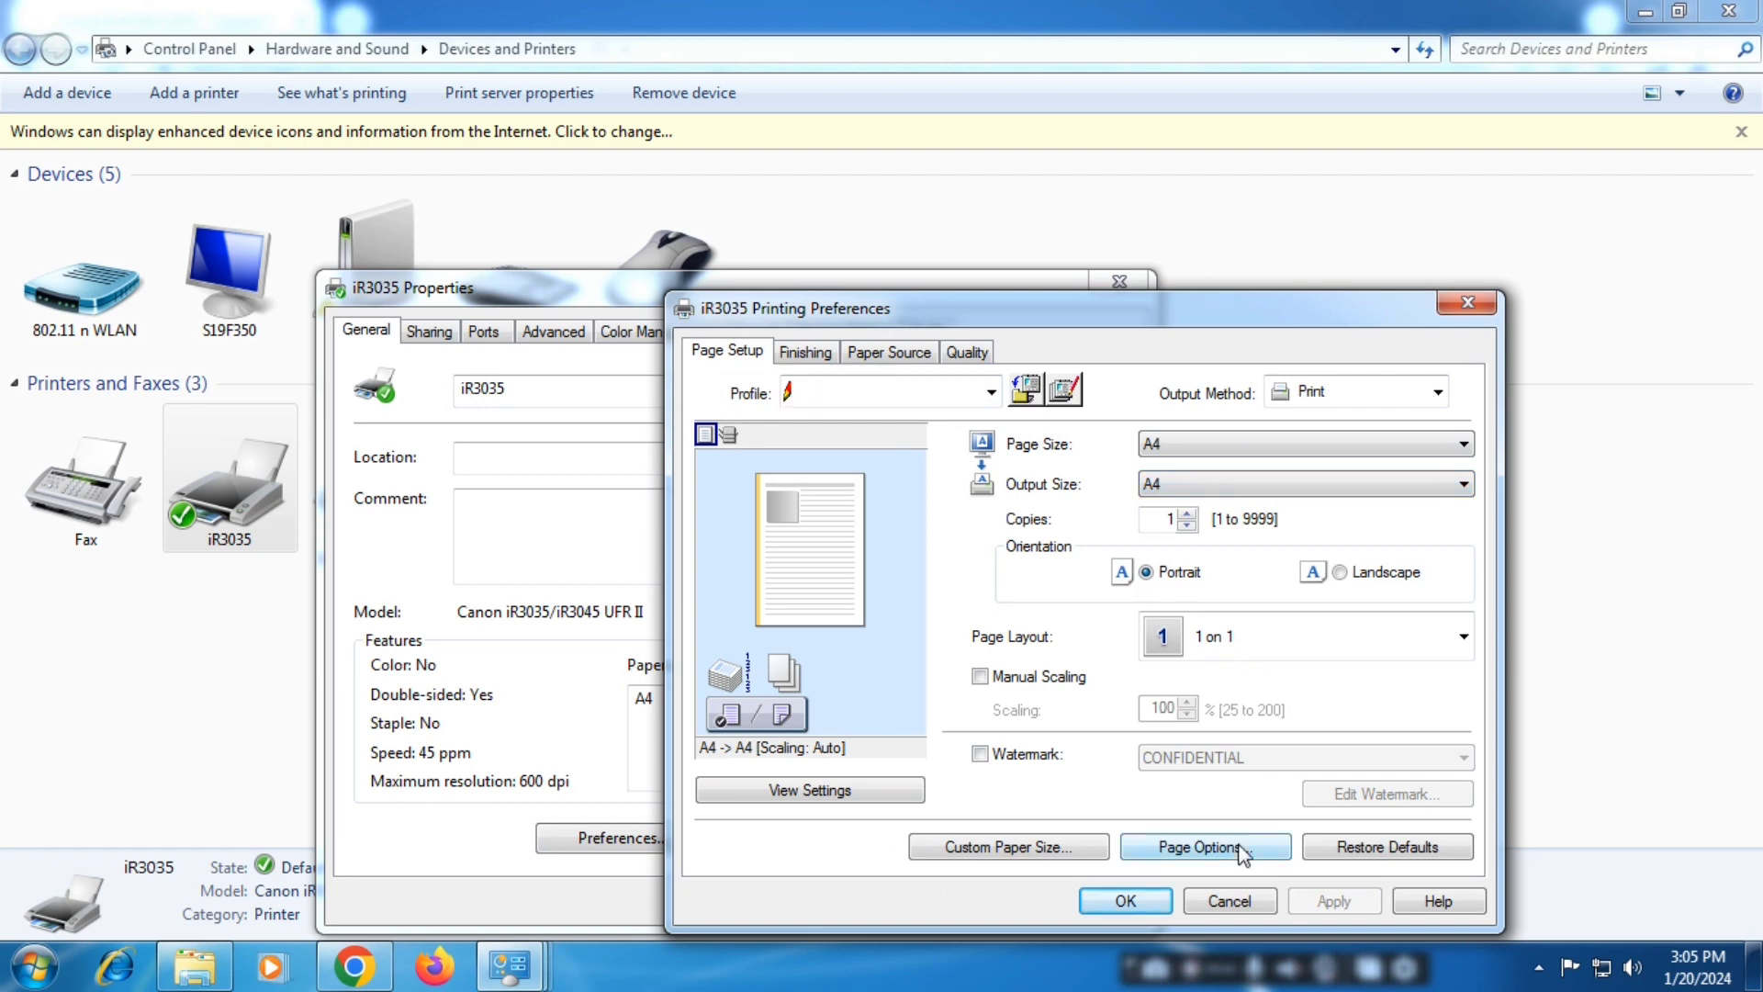
left_click(868, 360)
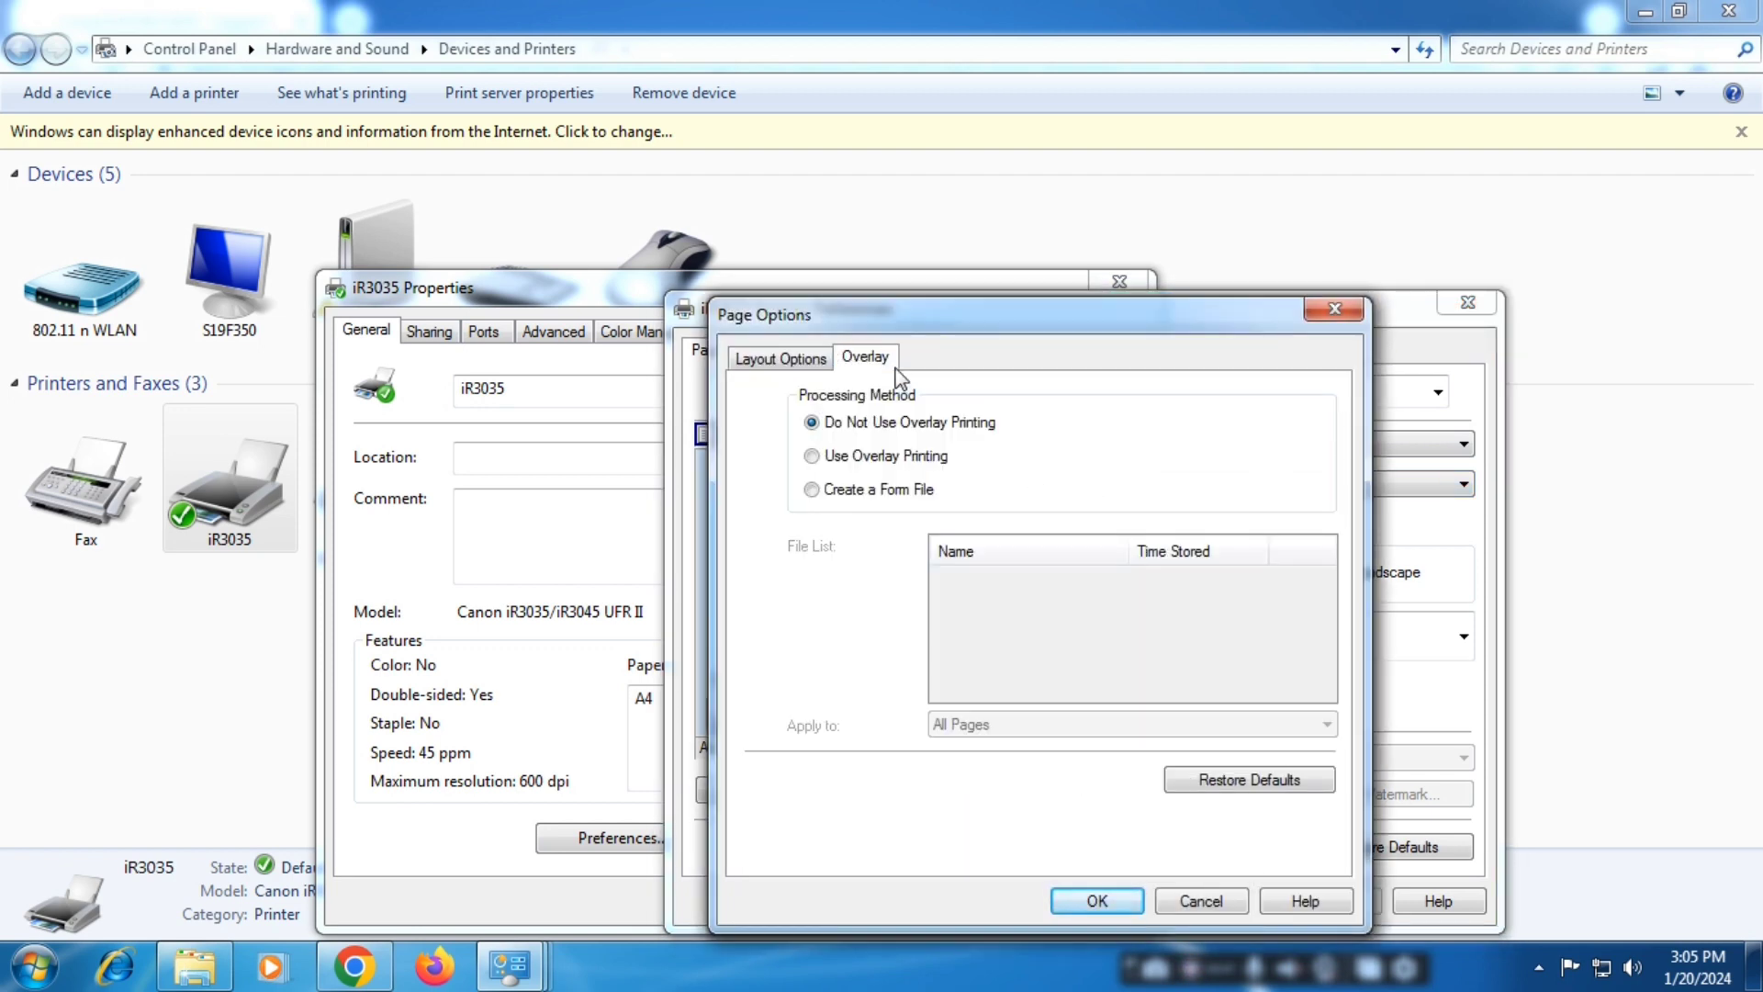
left_click(794, 367)
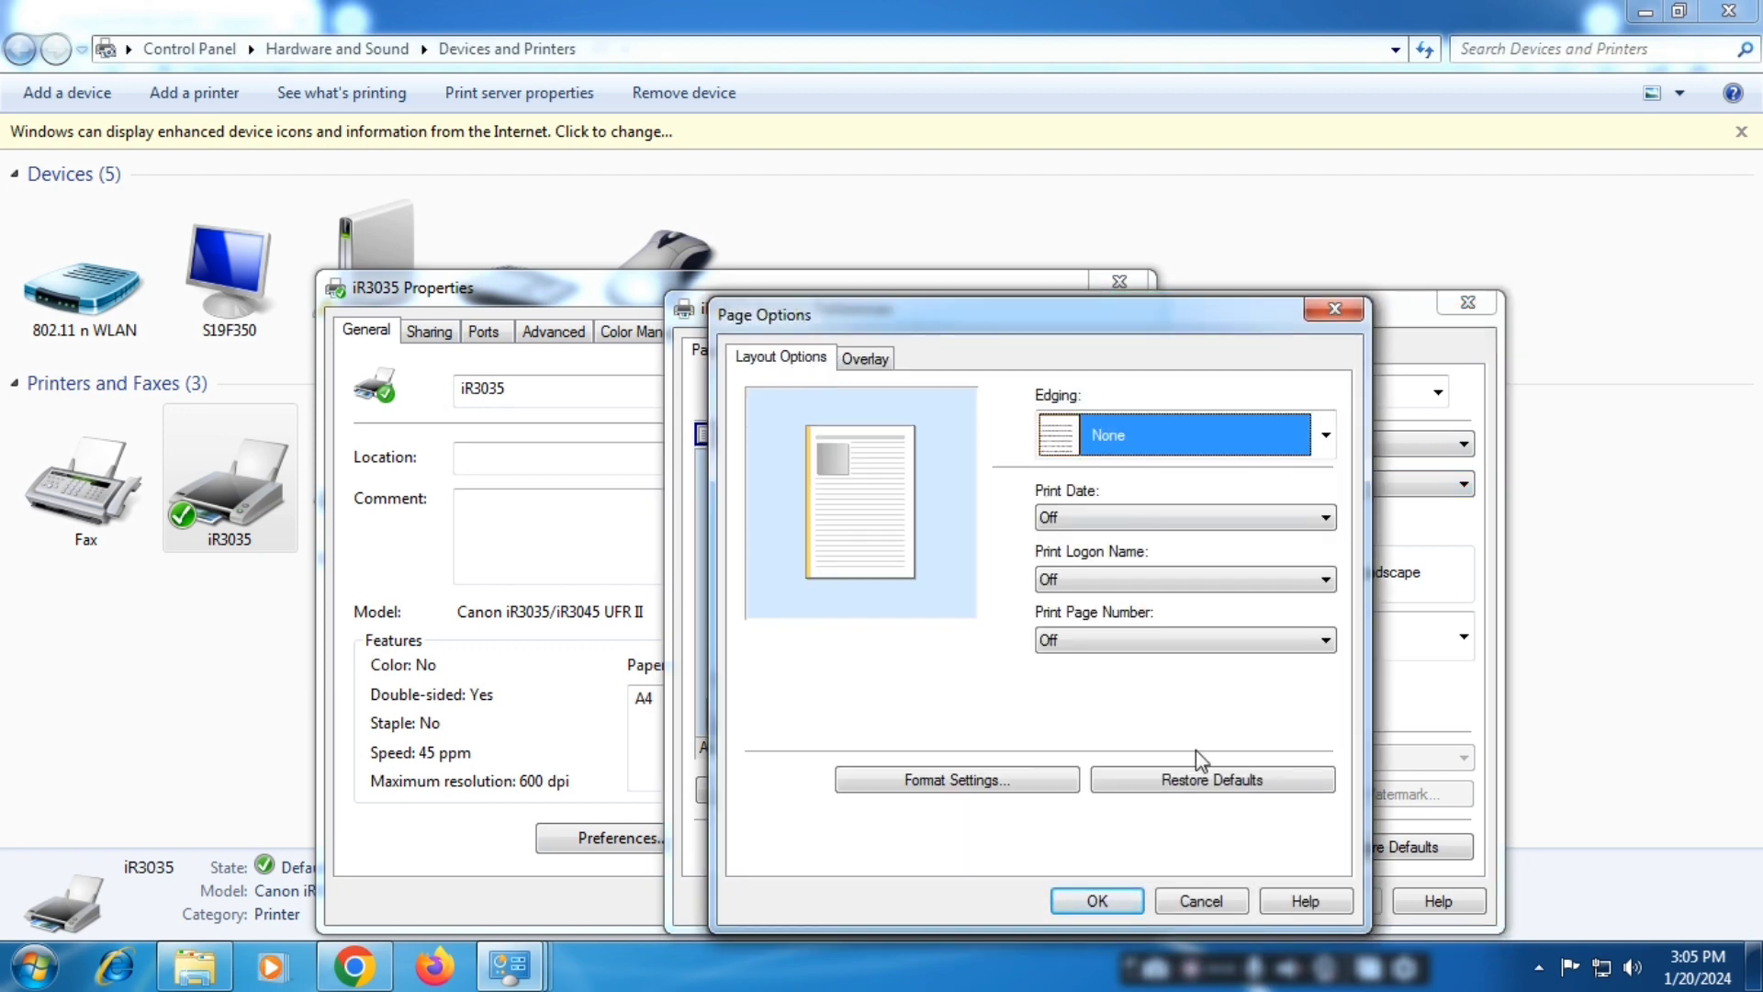
left_click(1136, 909)
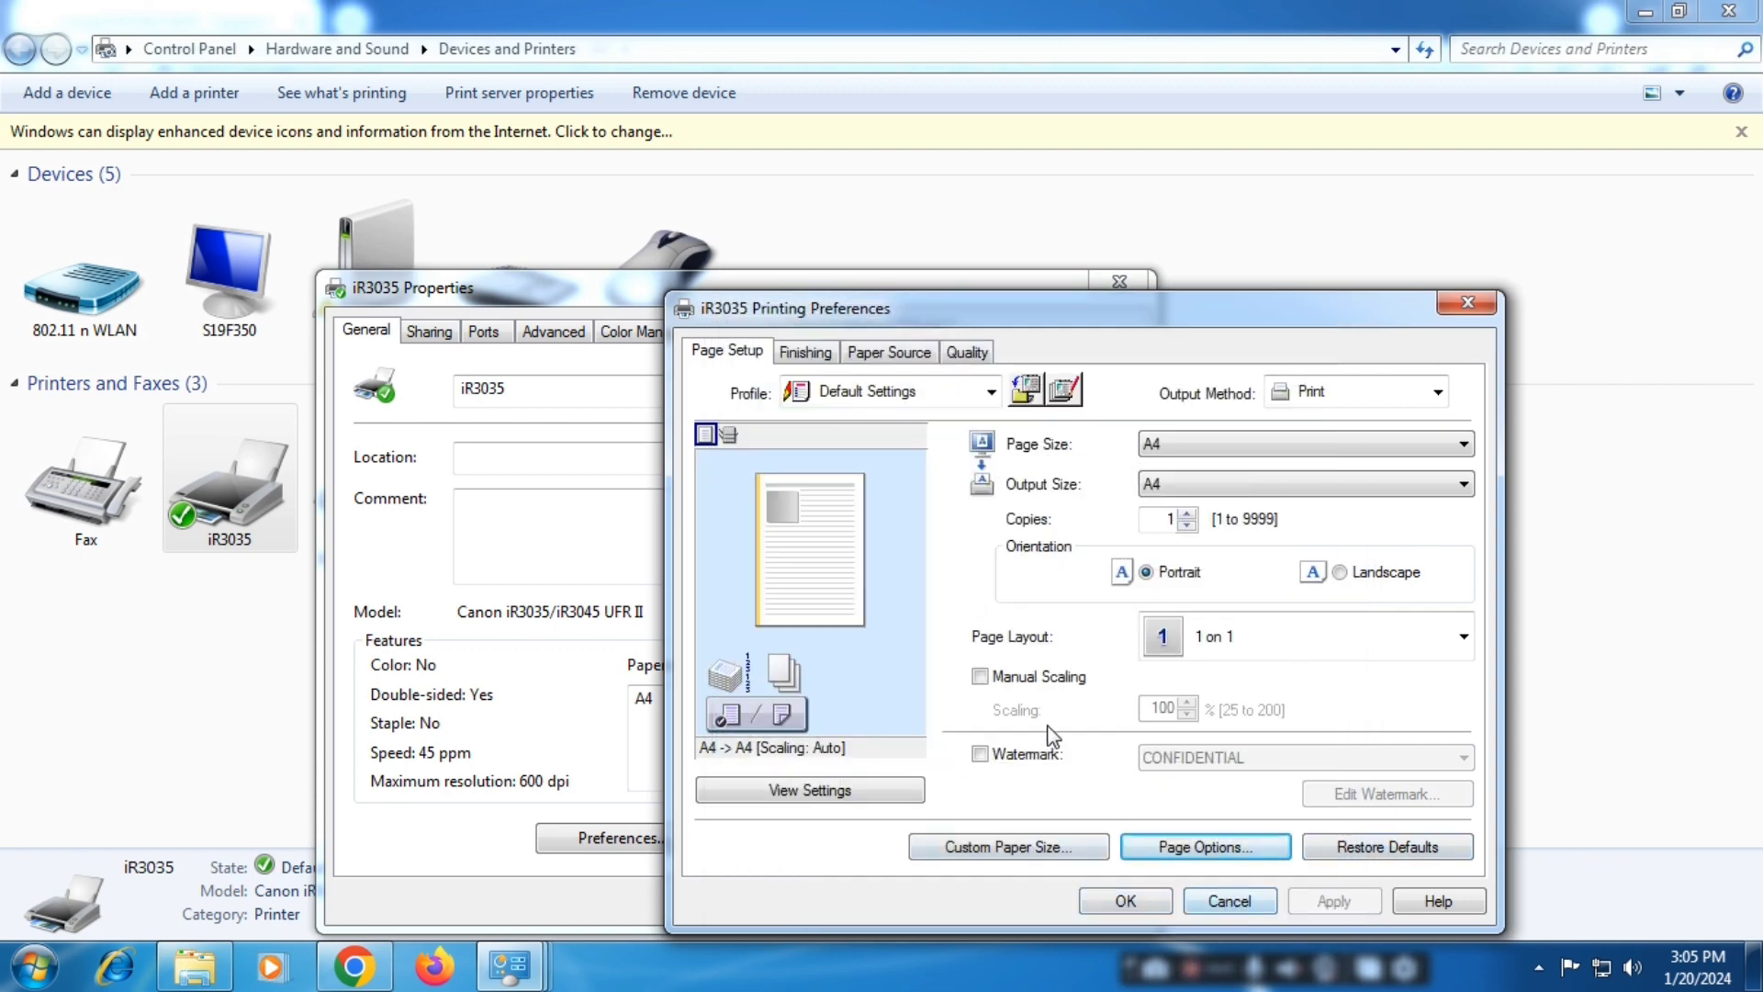
Step: View the iR3035's settings summary for page setup, paper source and device settings, and close it
left_click(895, 794)
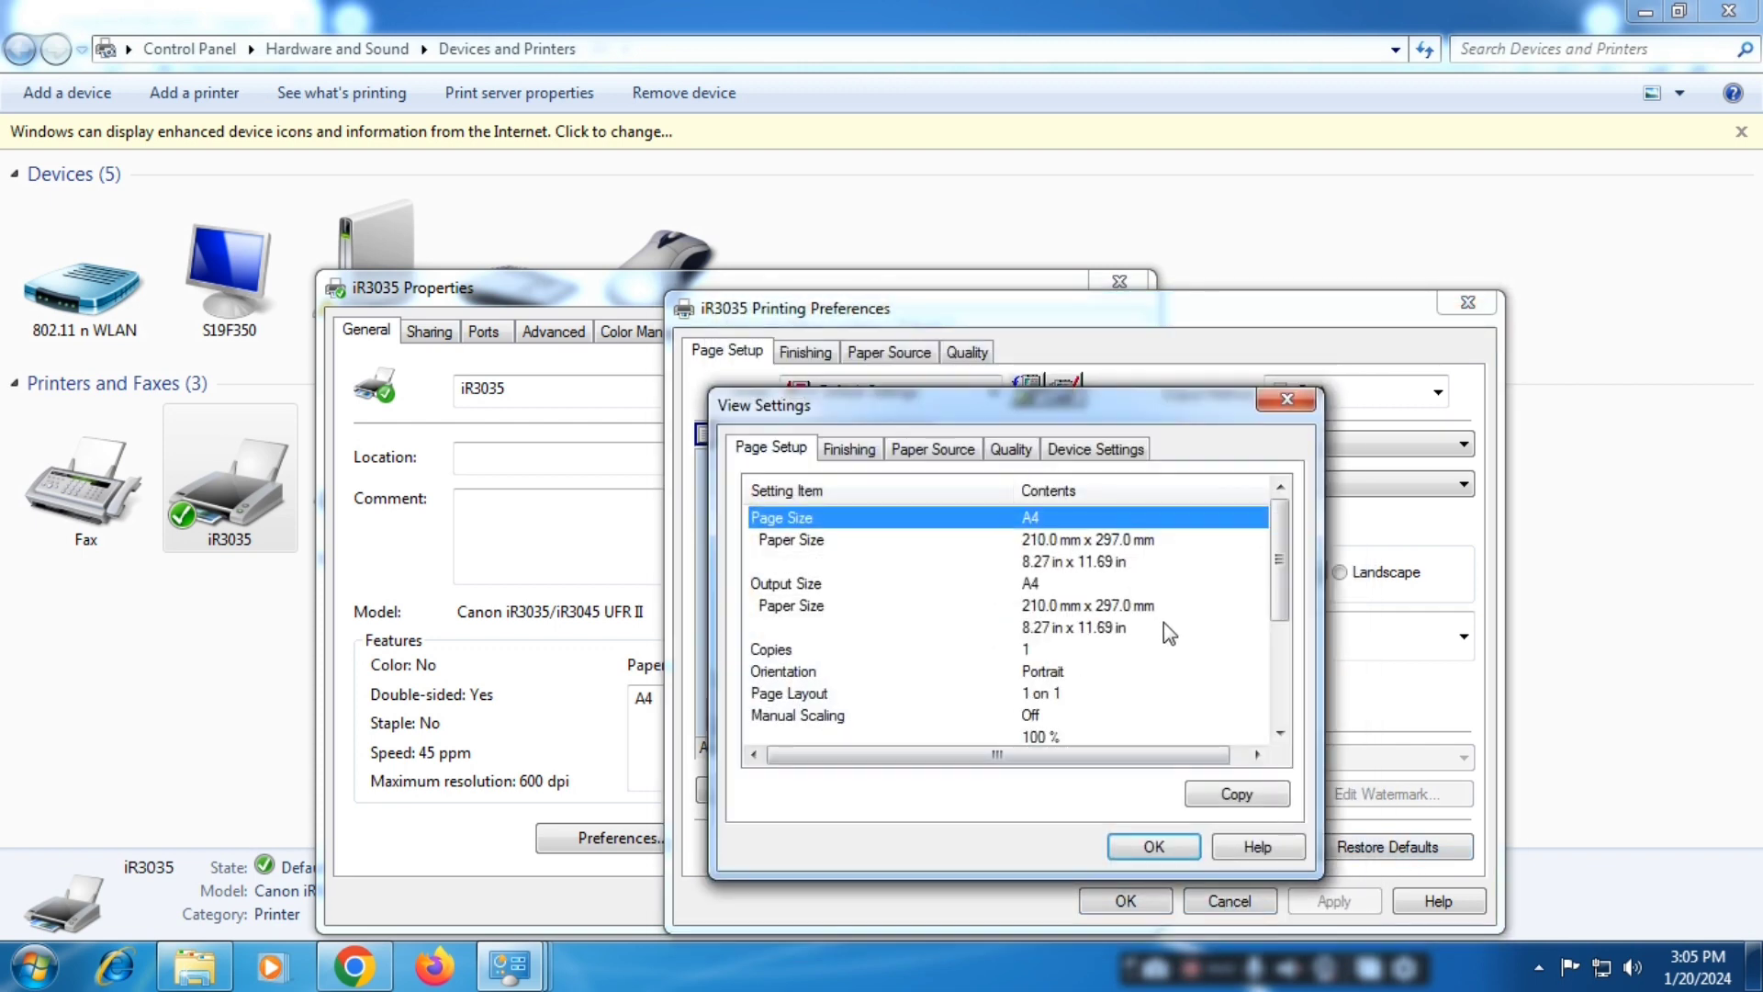
left_click(946, 449)
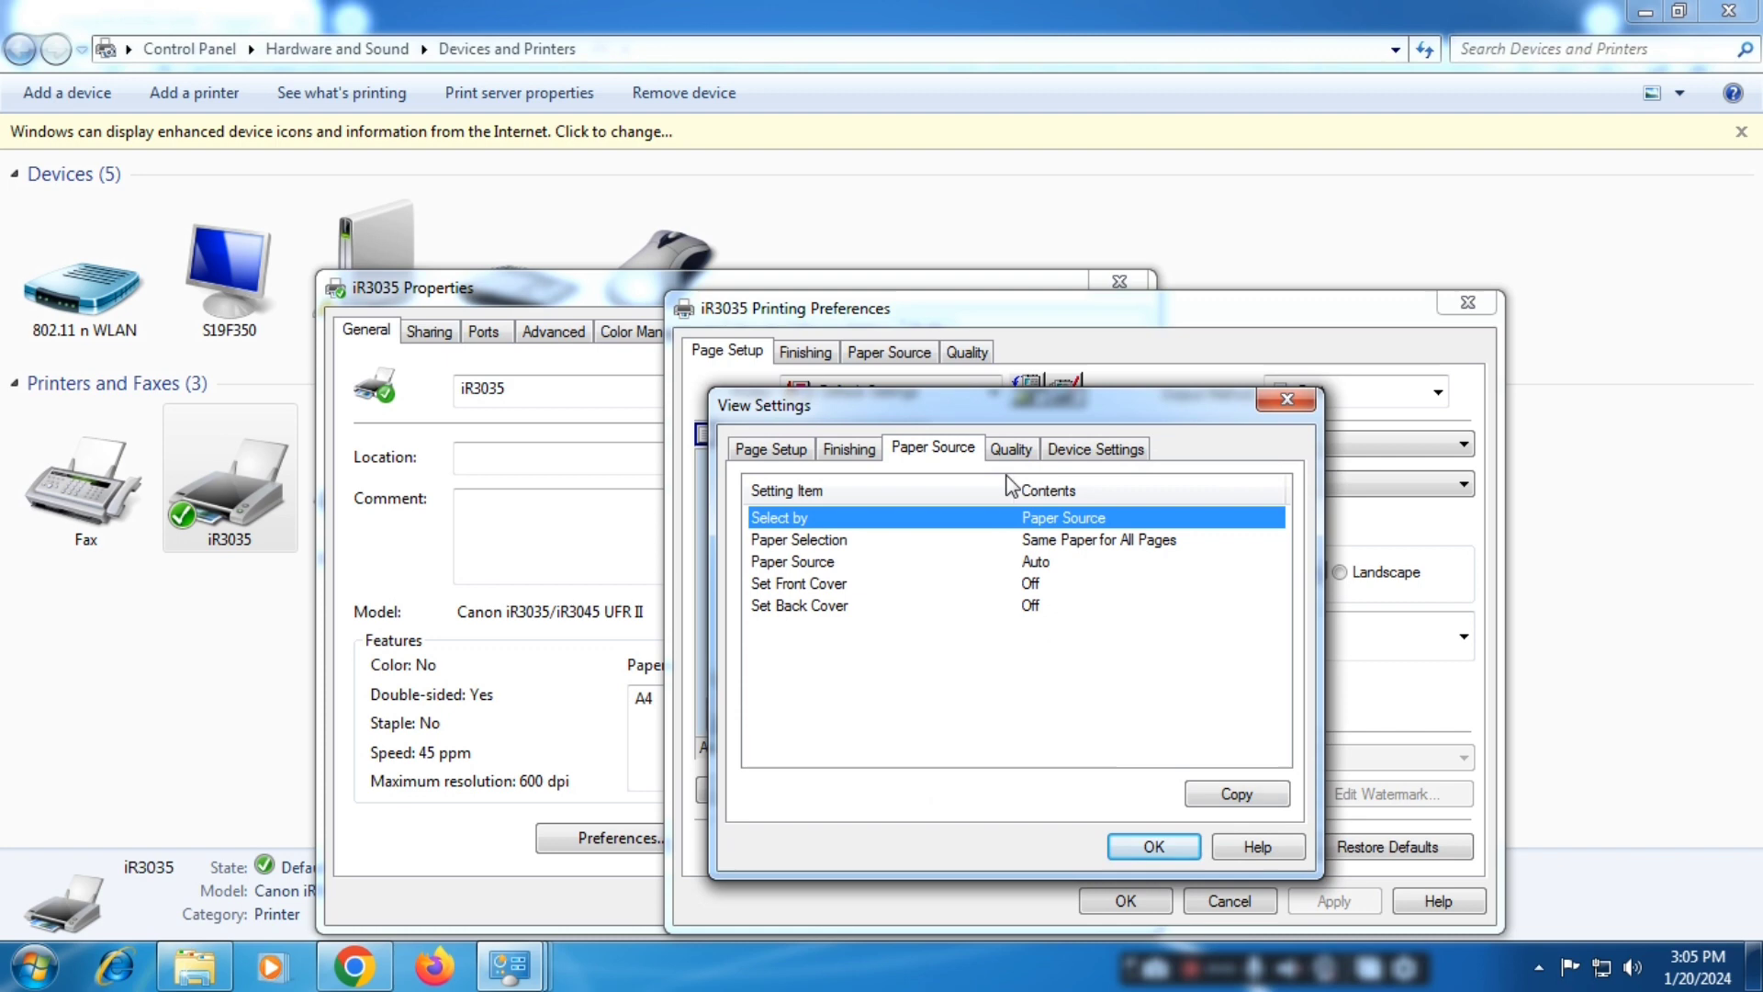
left_click(1096, 449)
left_click(1153, 846)
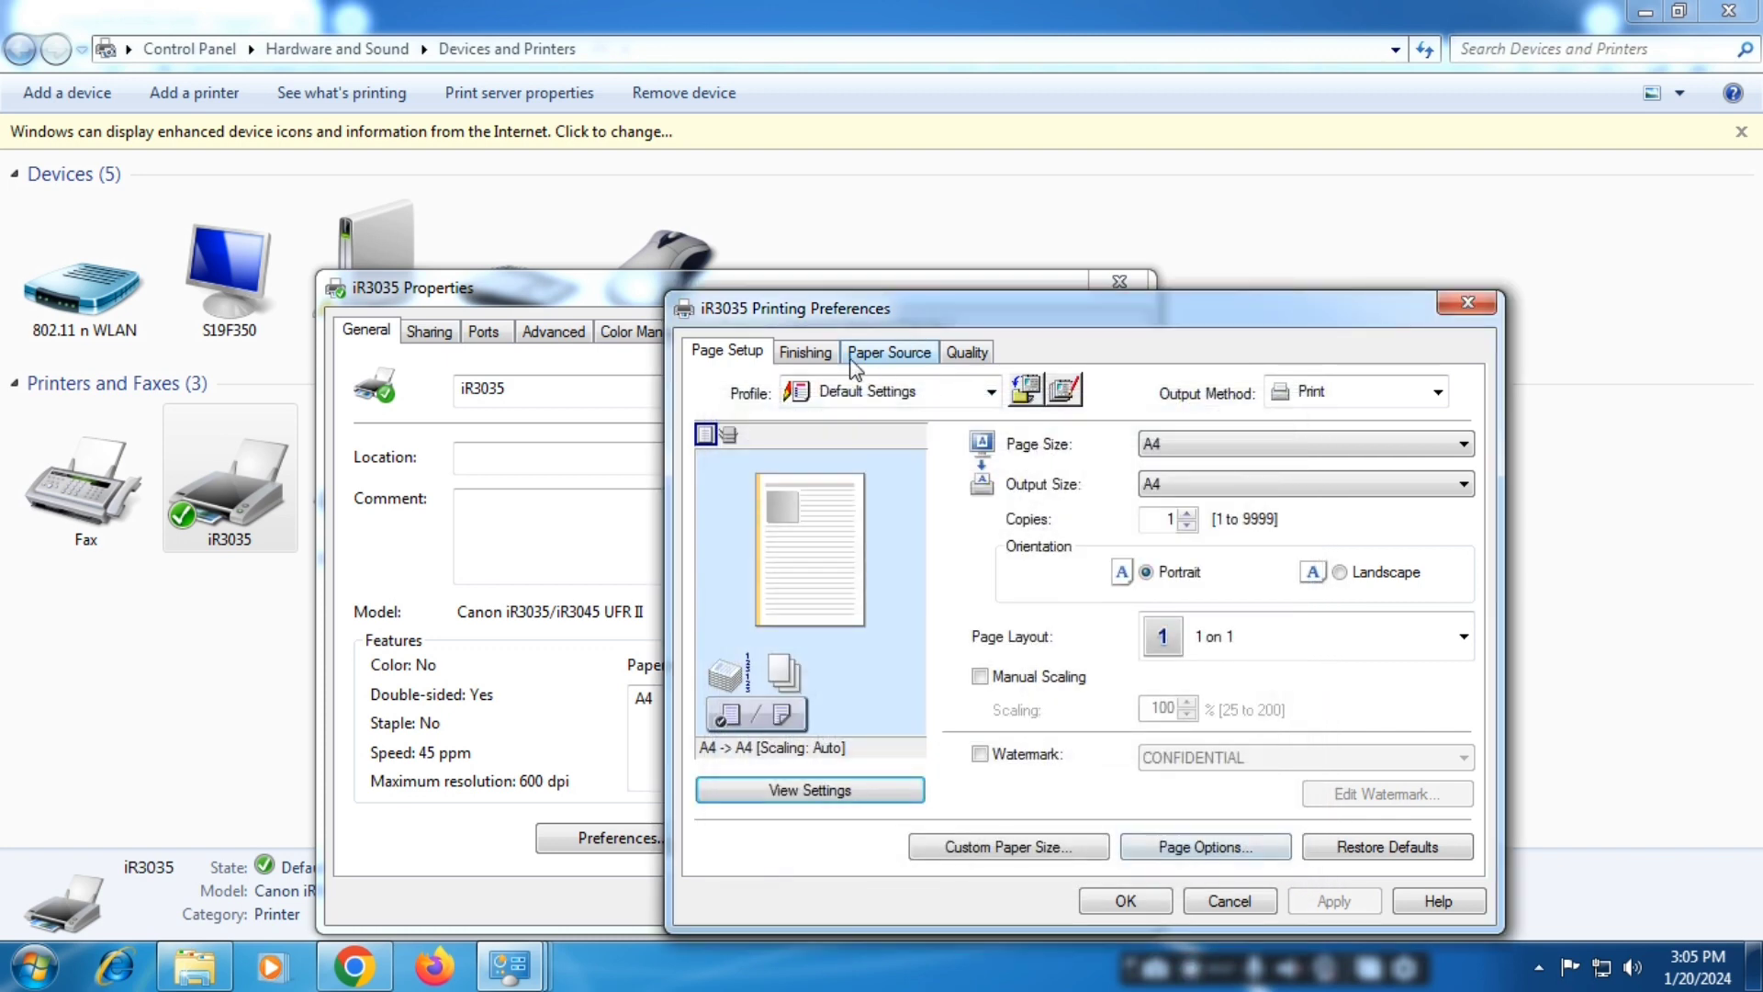
Step: Review the finishing, paper source and quality preferences, including the settings summary, and accept and close the preferences and properties dialogs
key("ctrl+Tab")
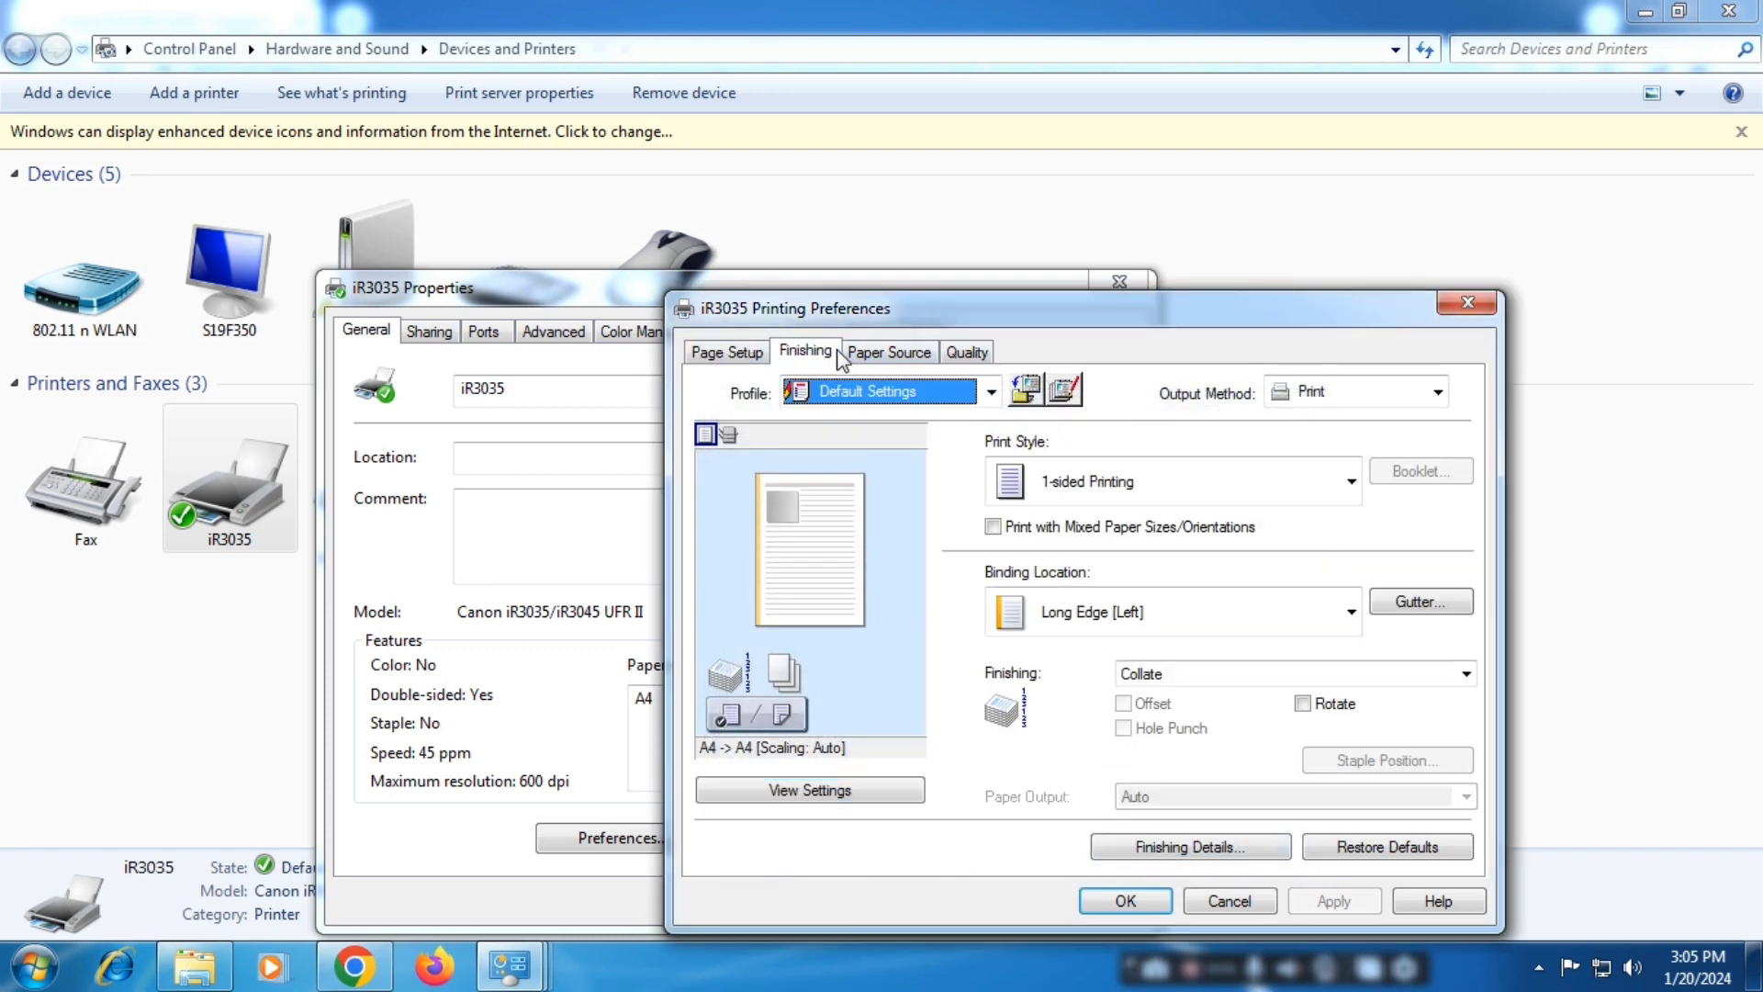
left_click(910, 357)
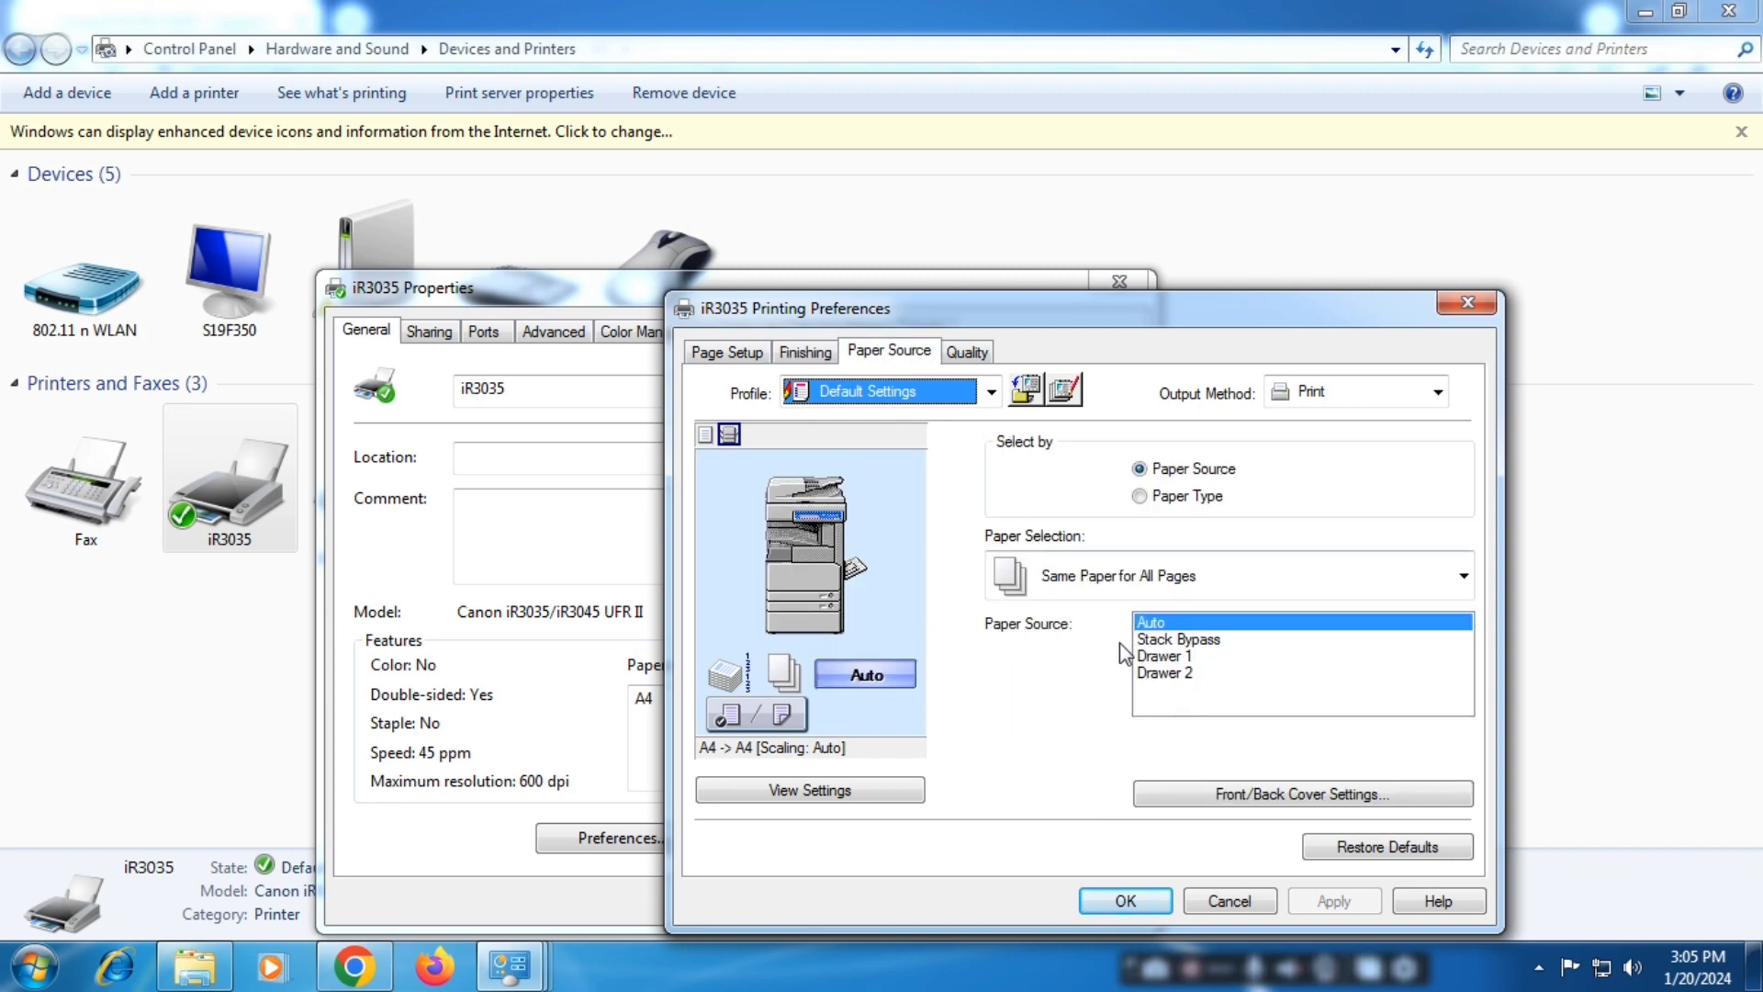
left_click(821, 792)
left_click(1278, 402)
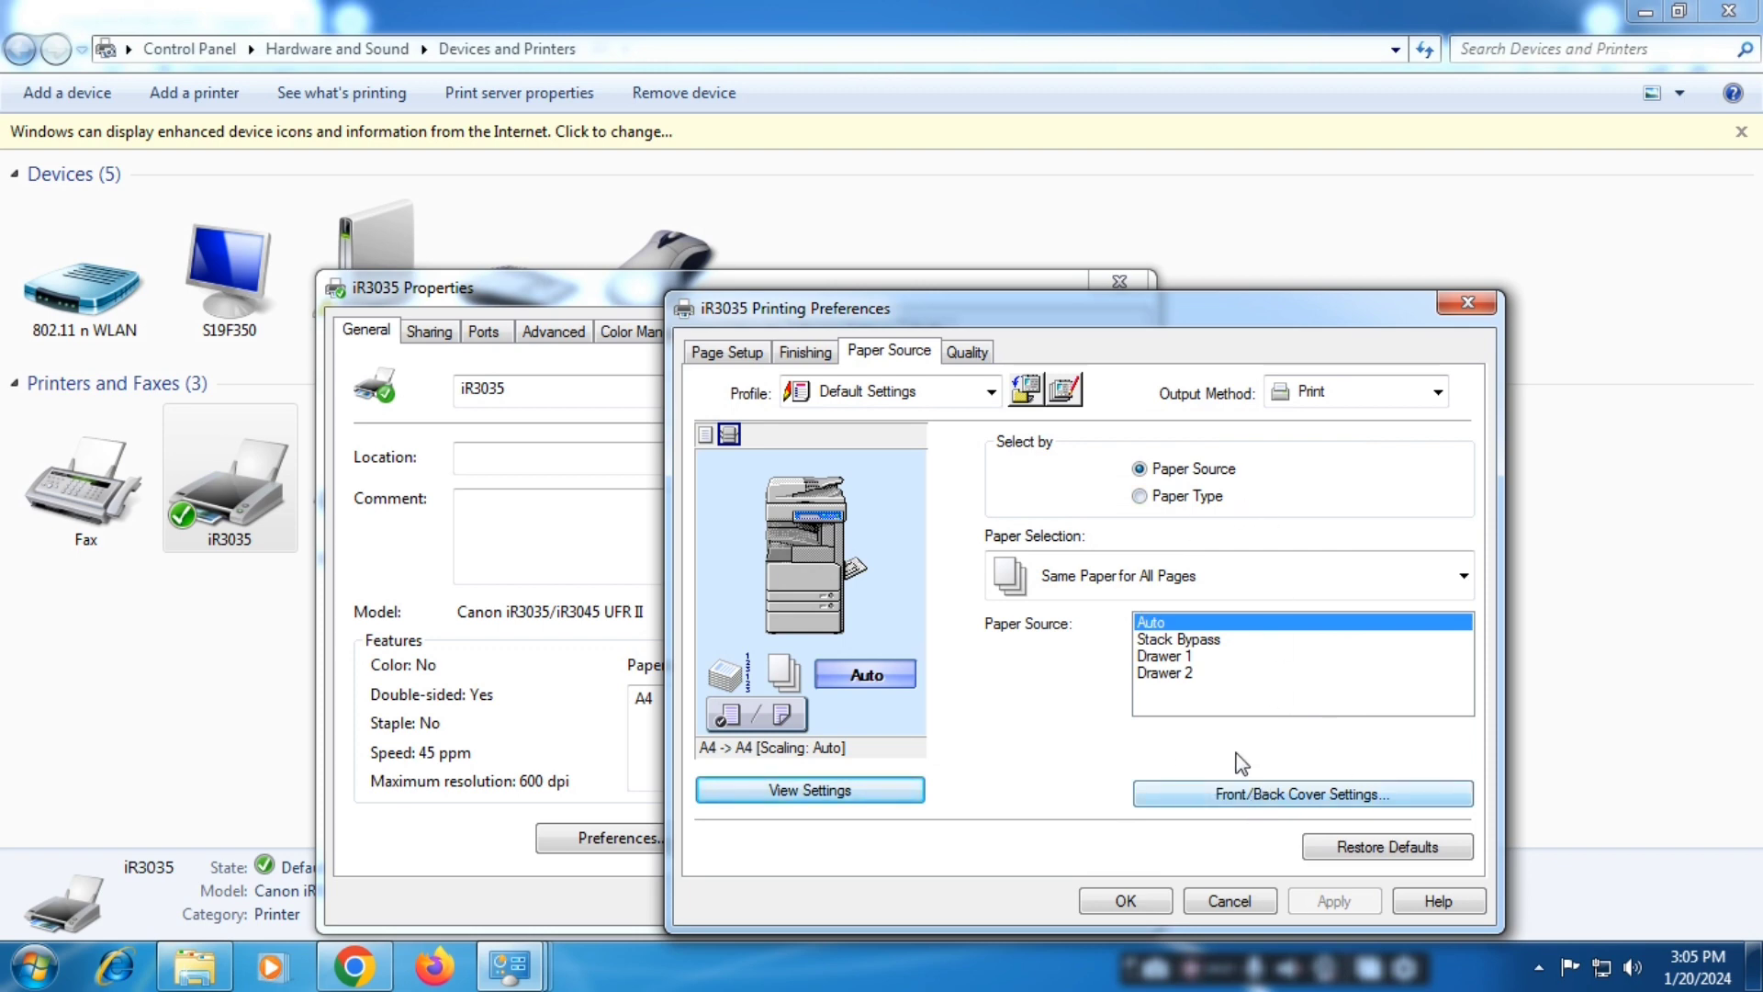
left_click(966, 353)
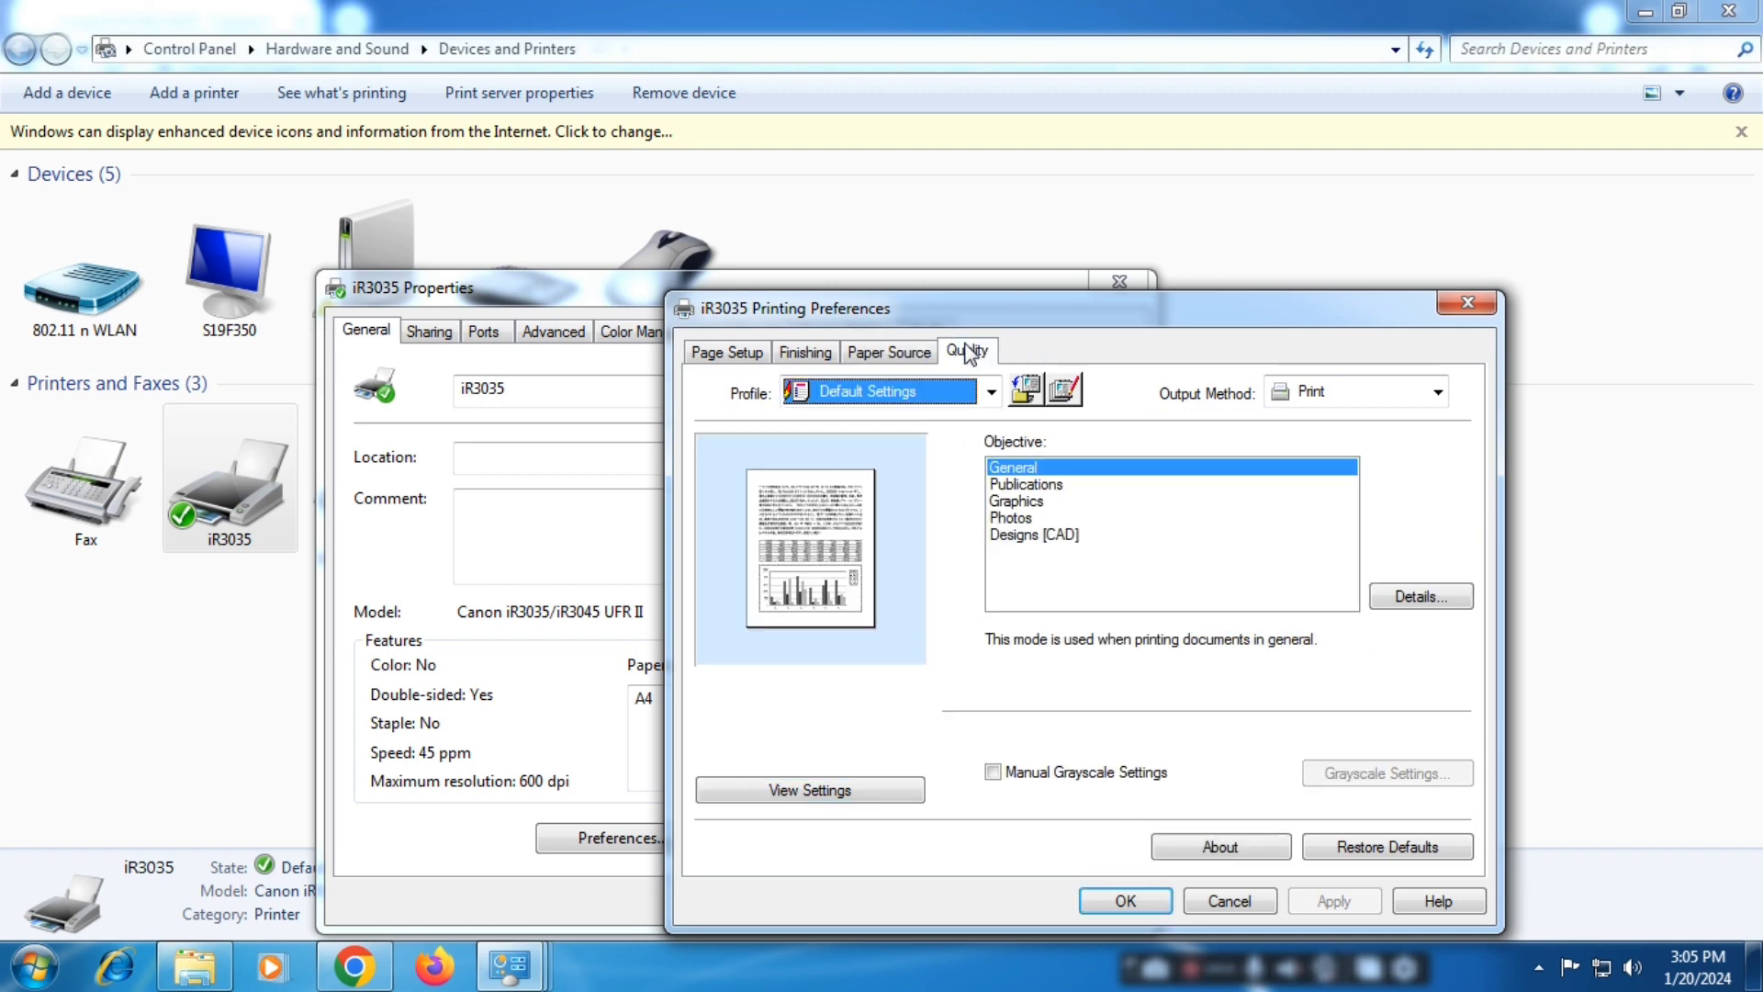
left_click(910, 359)
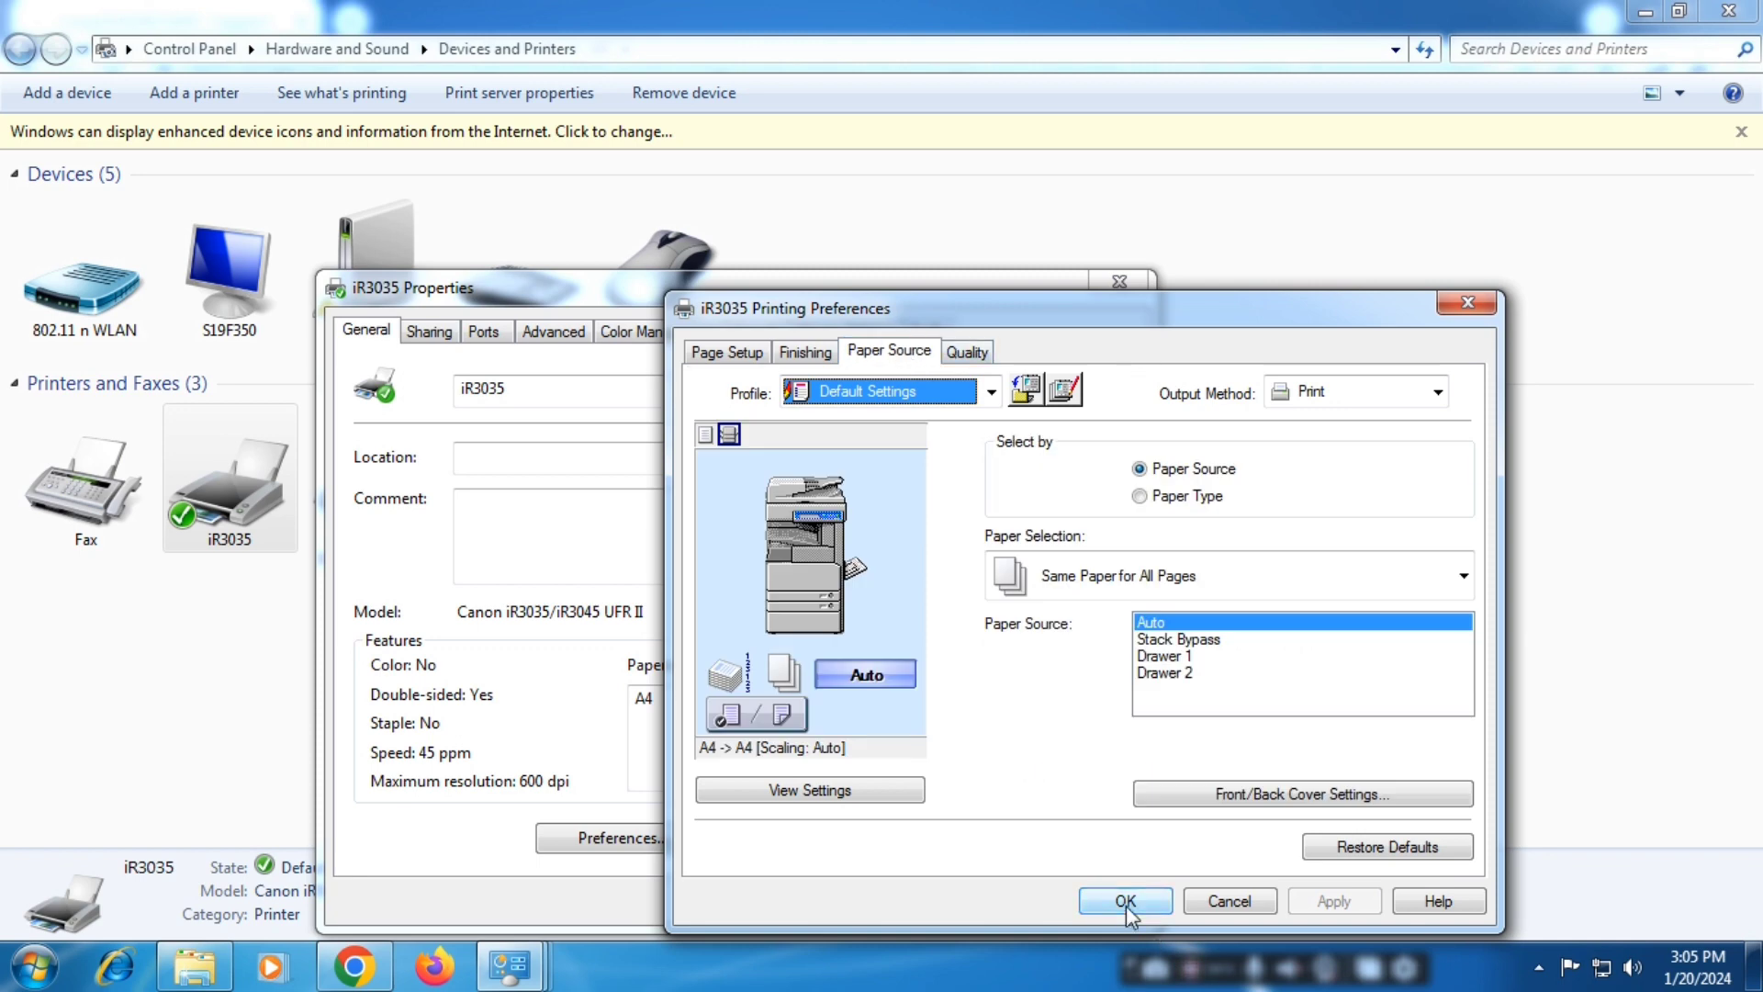
left_click(1126, 902)
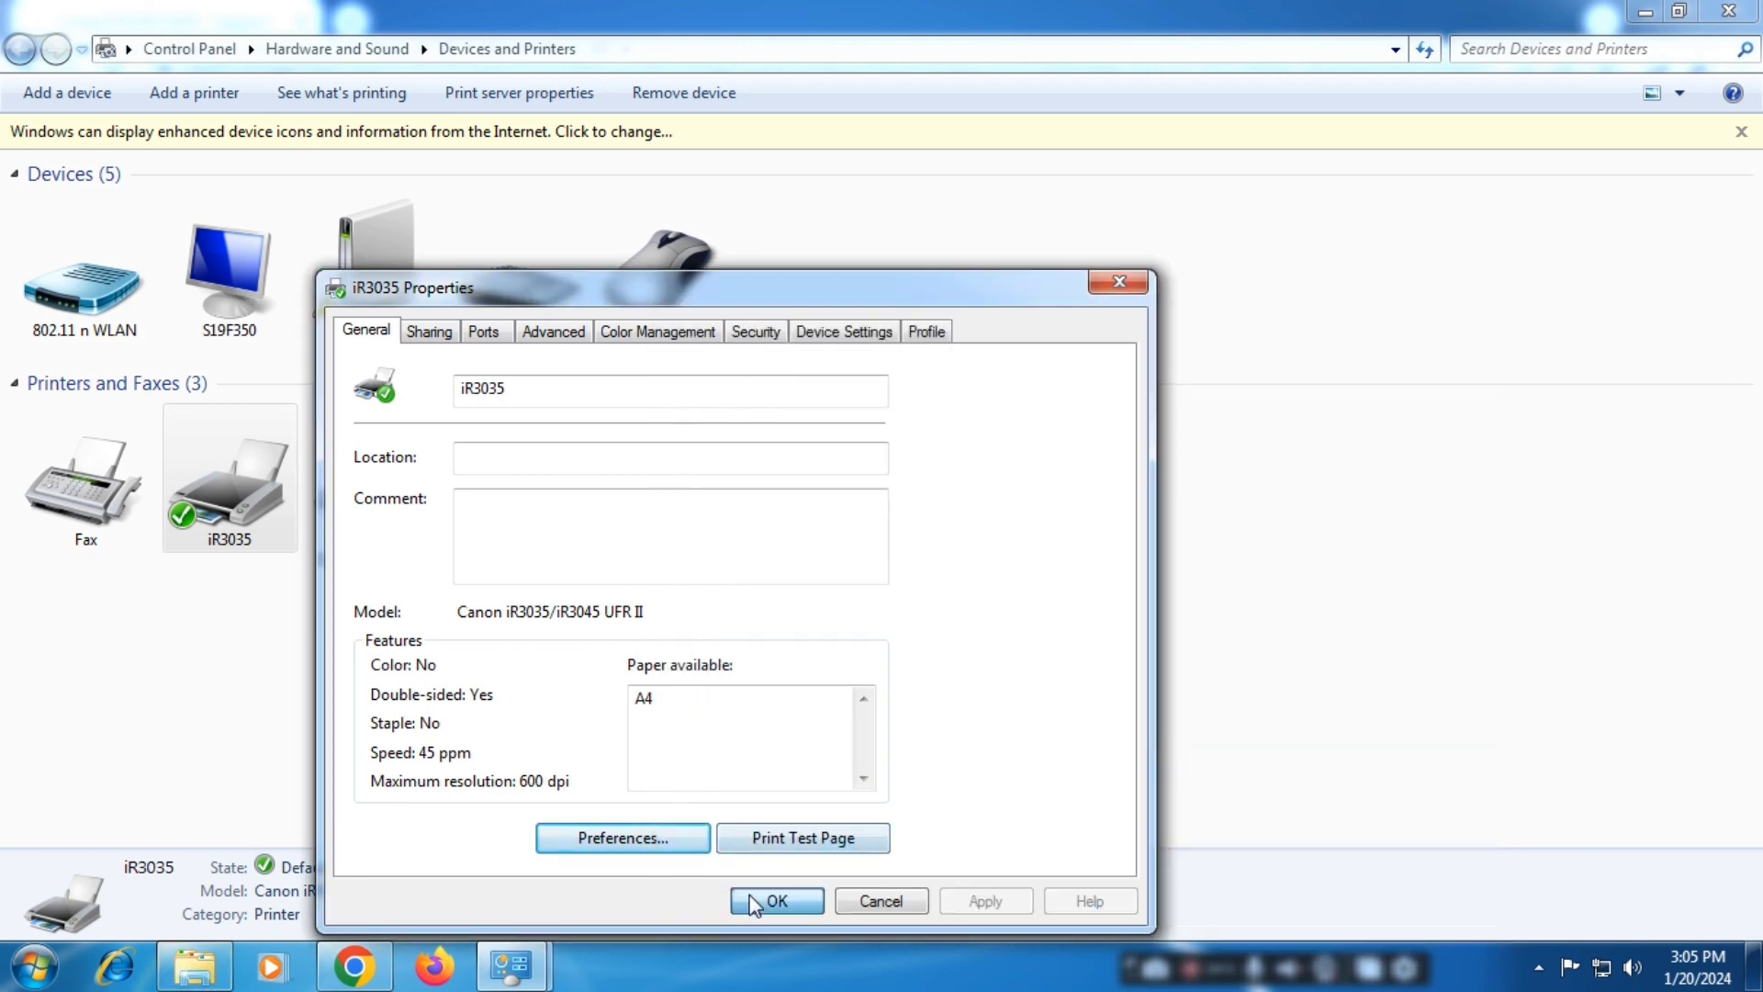
left_click(753, 902)
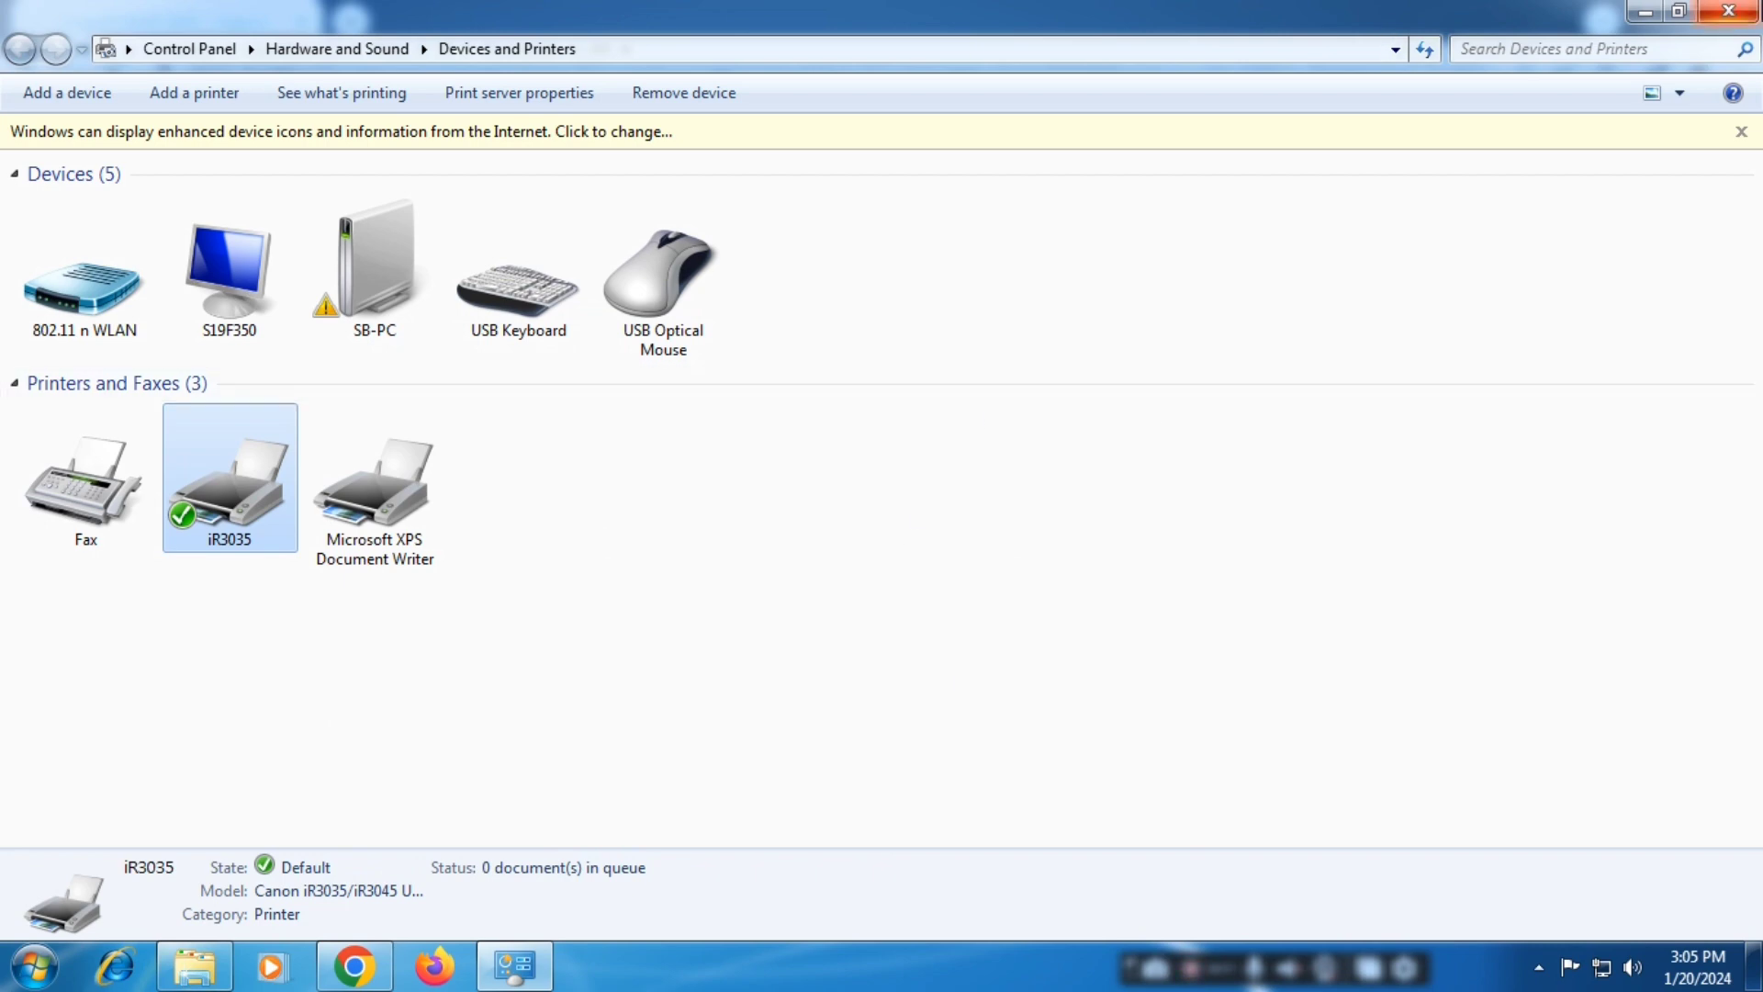
Step: Close the Devices and Printers window and the browser with the Canon driver download page
left_click(1728, 10)
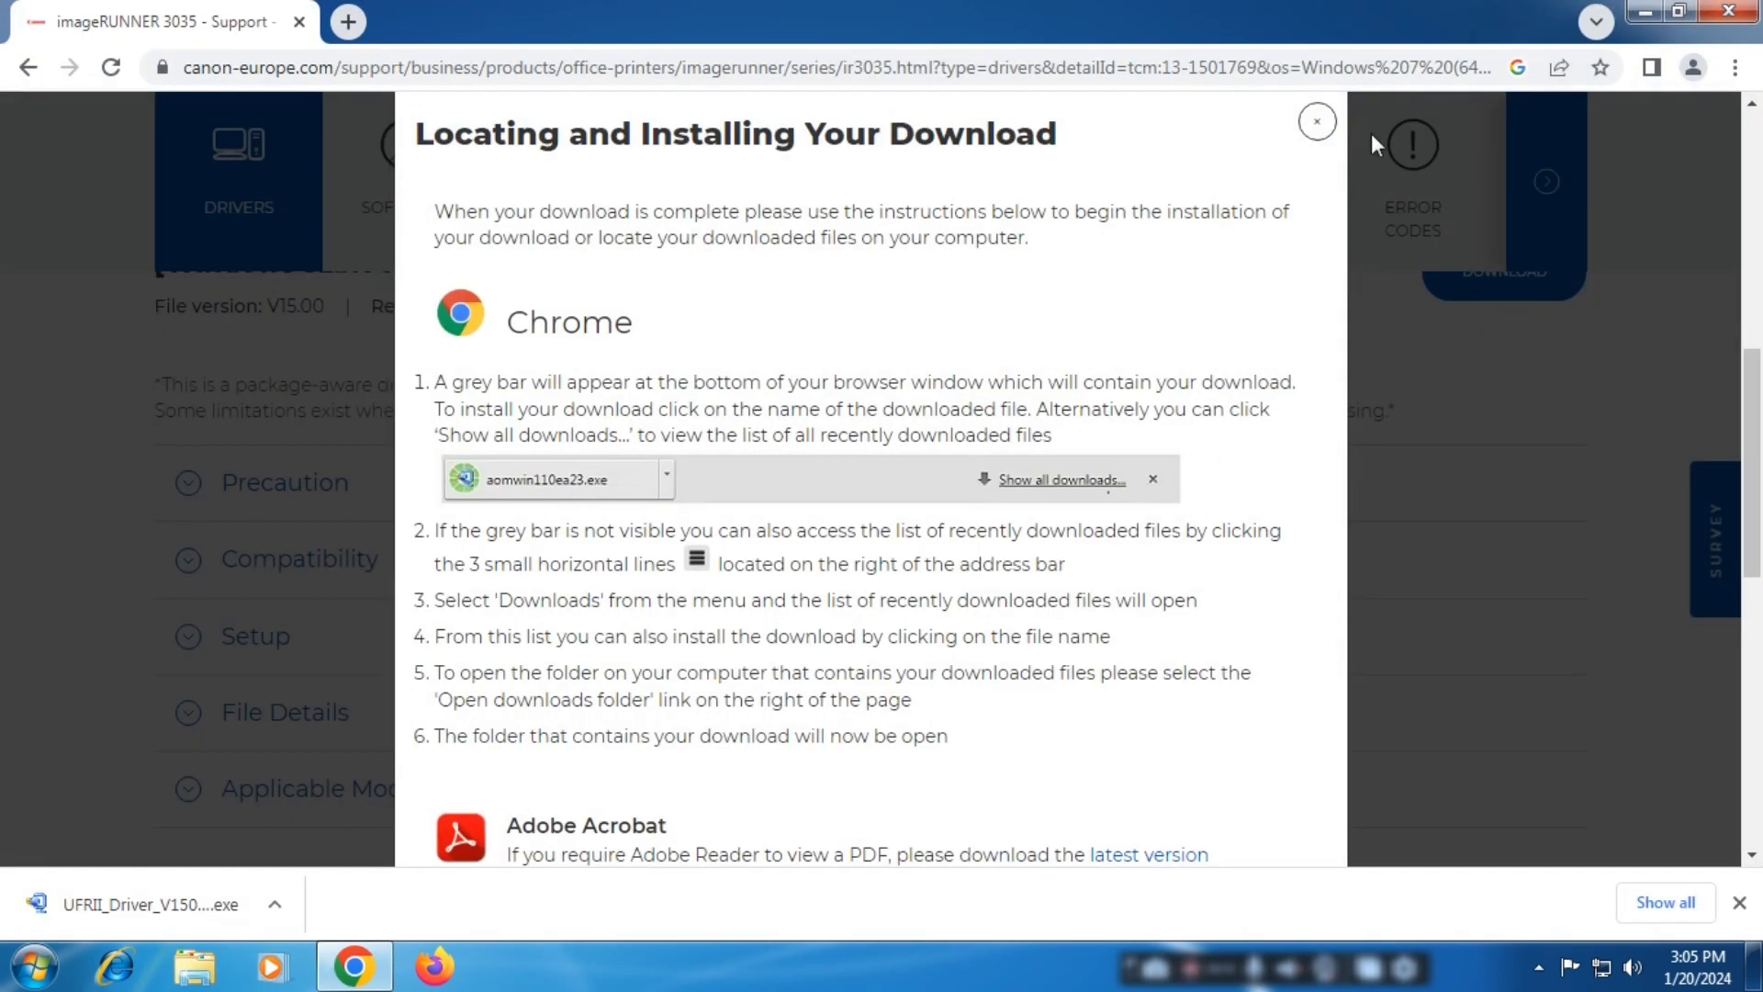
left_click(1728, 10)
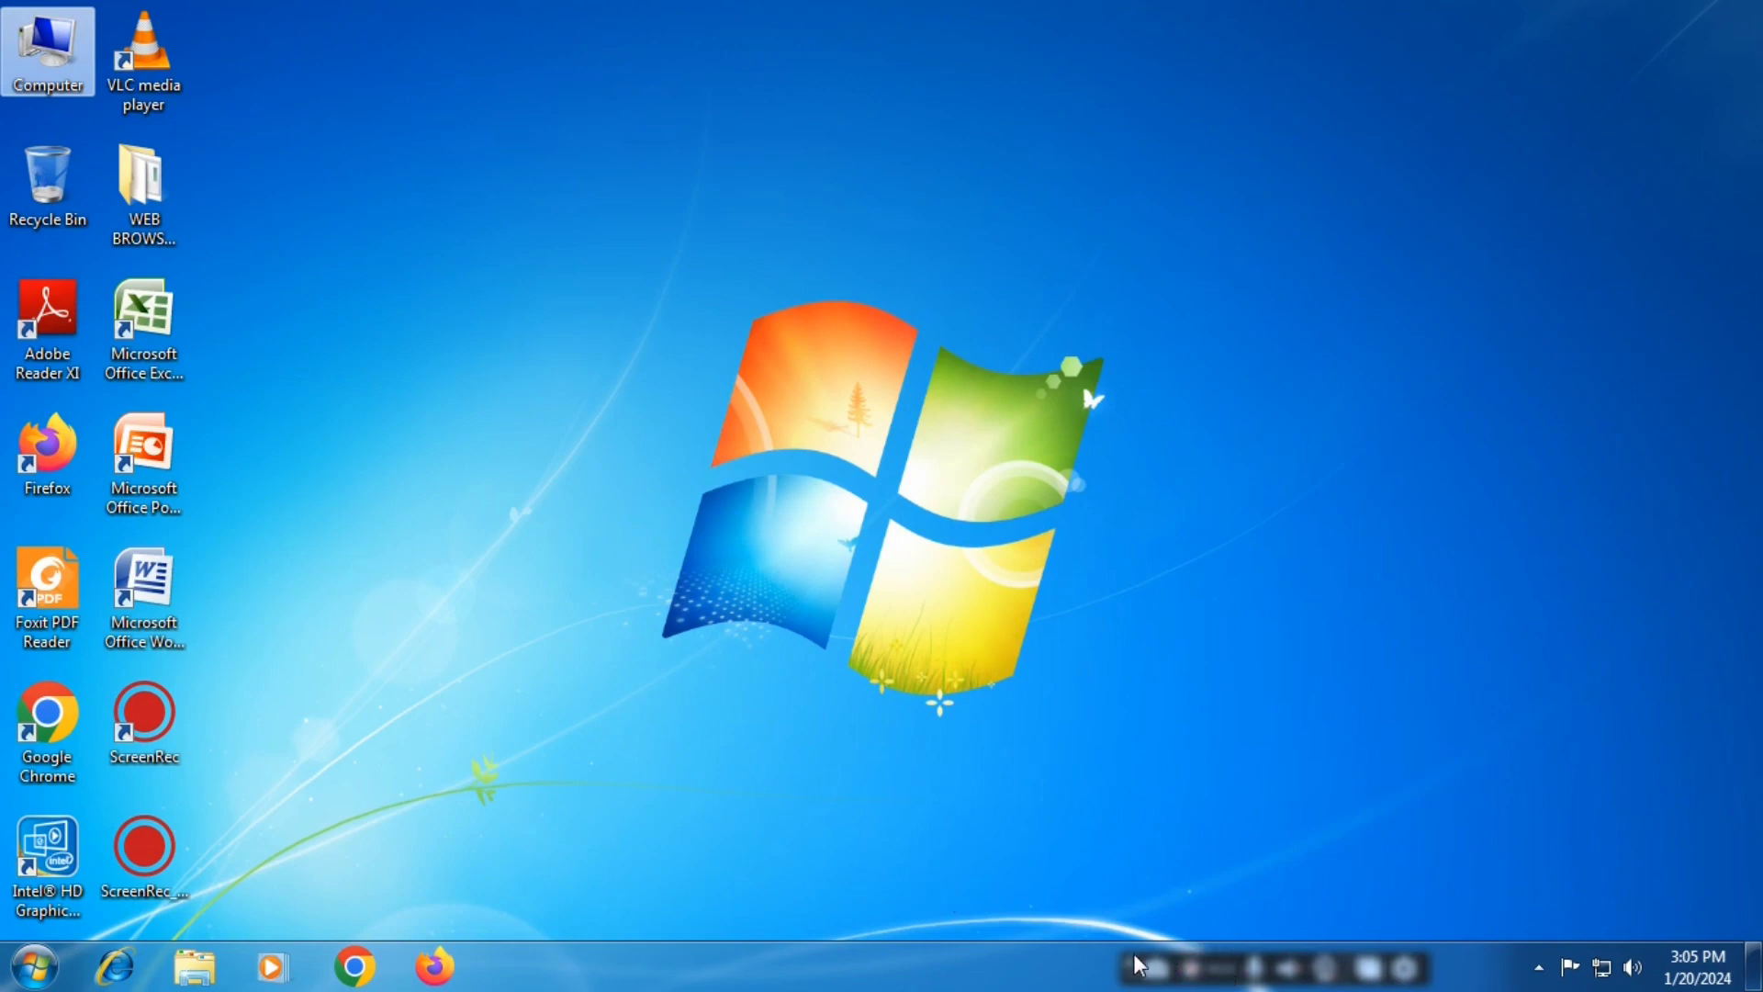
left_click(1197, 973)
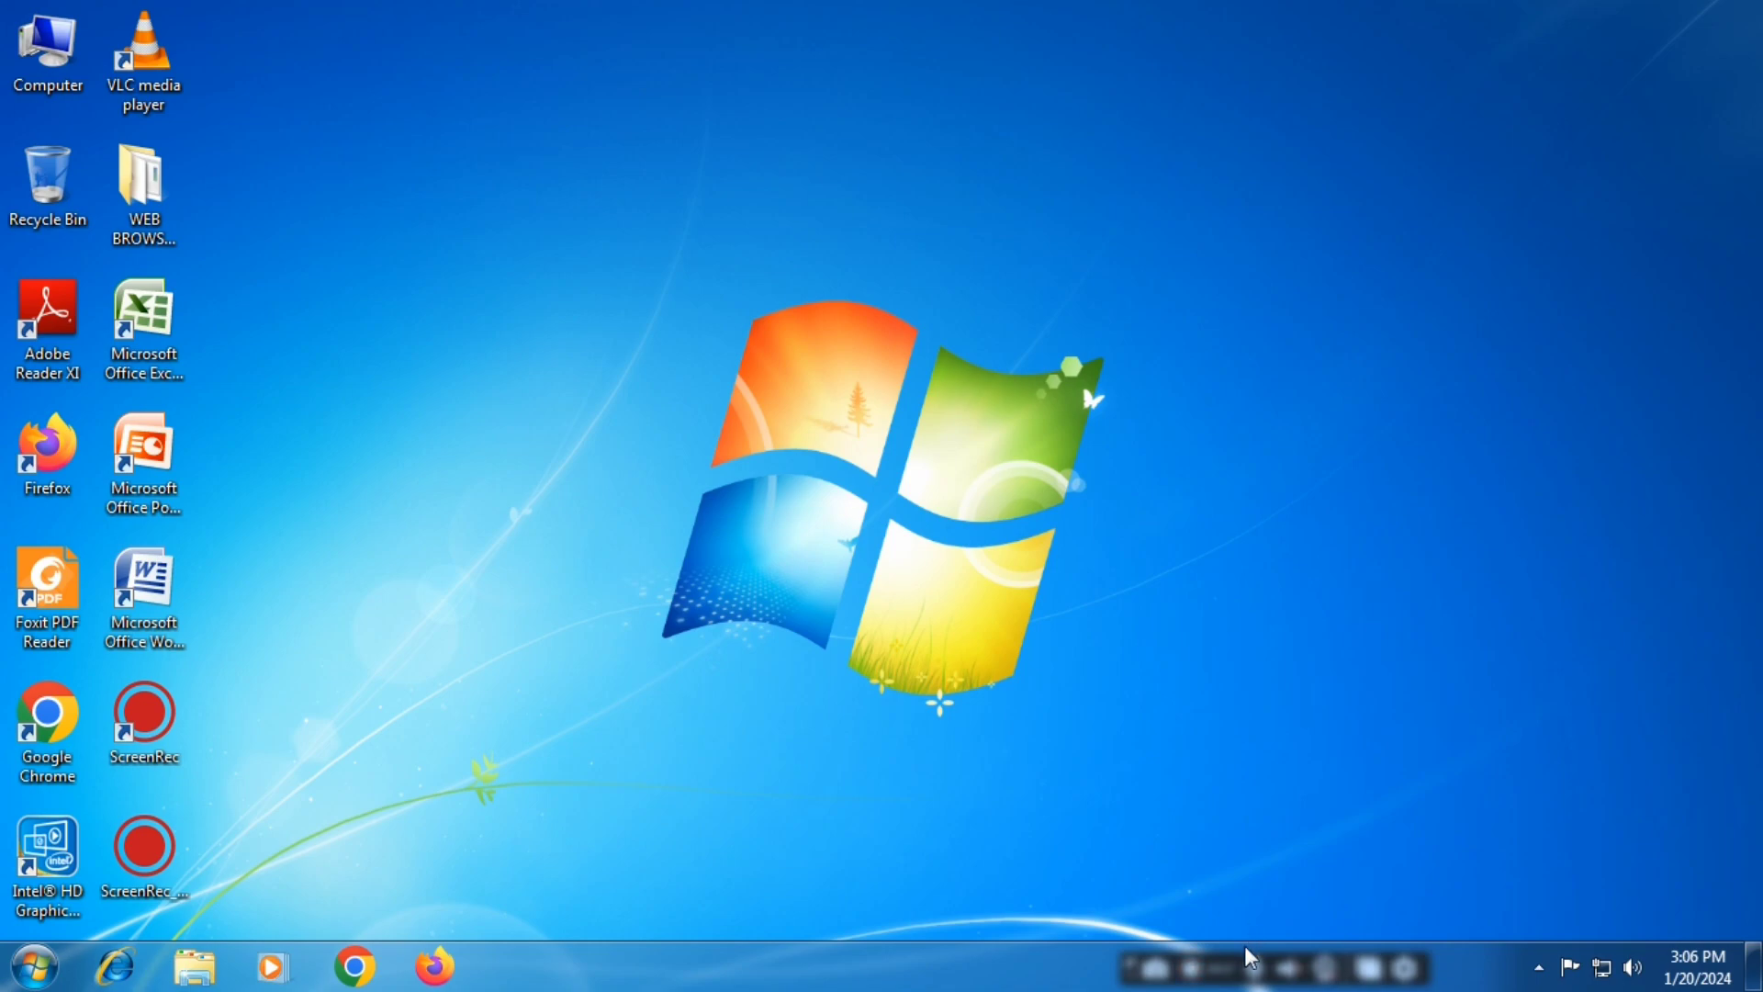